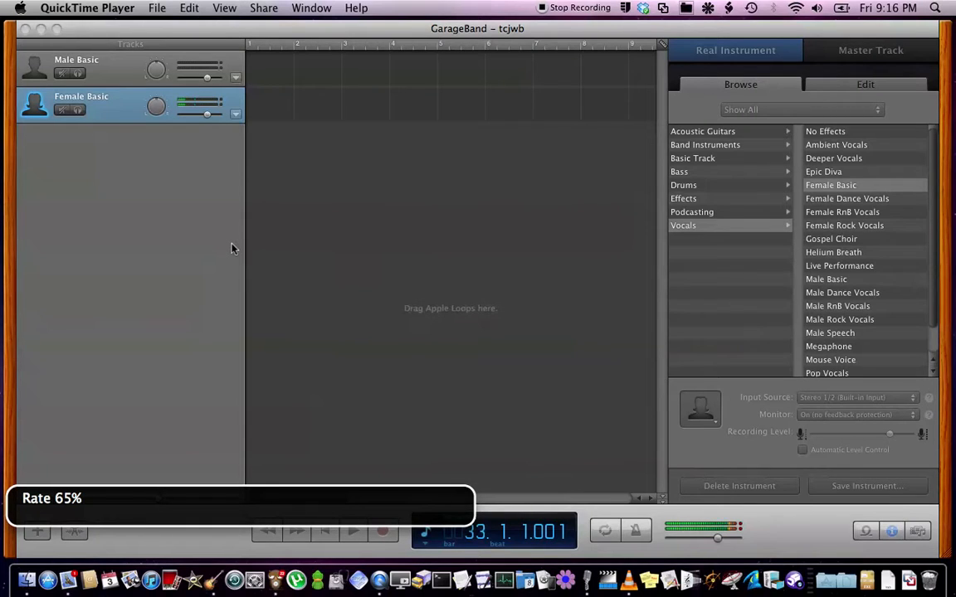
- Switch to VLC and play the track May It Be
{"action": "key", "text": "super+Tab"}
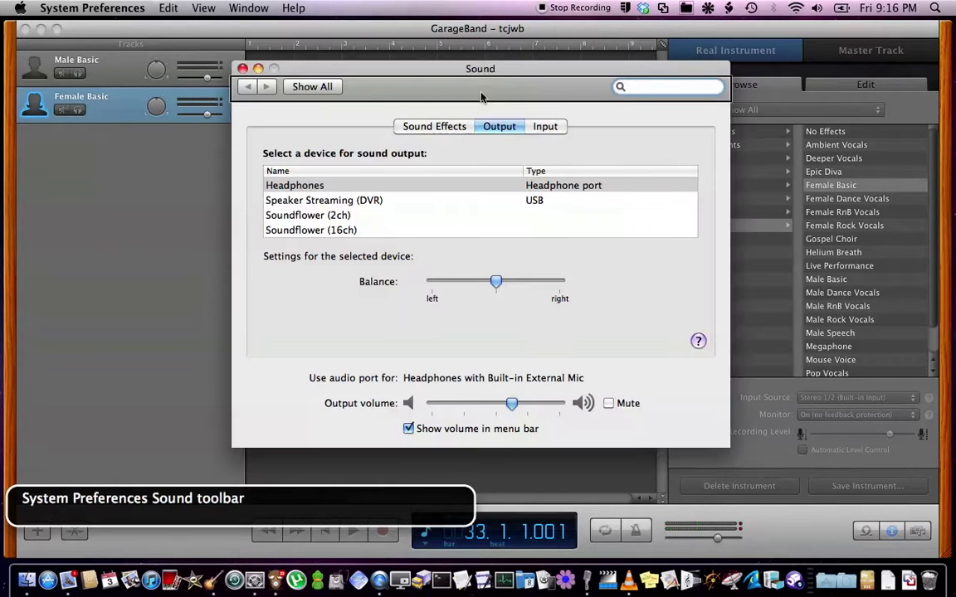
{"action": "key", "text": "super+Tab"}
{"action": "key", "text": "Tab"}
{"action": "key", "text": "super+Tab"}
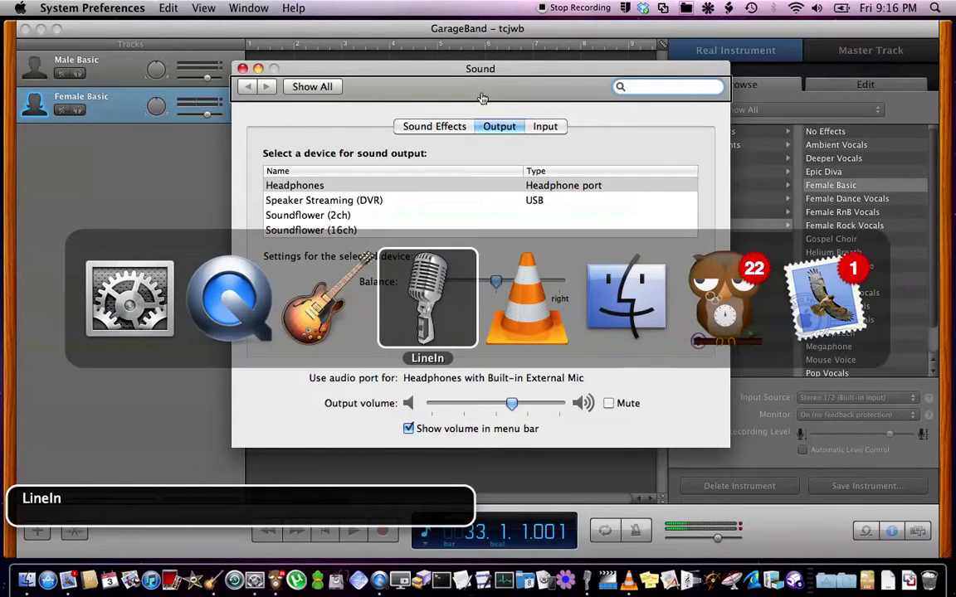
{"action": "key", "text": "super+Tab"}
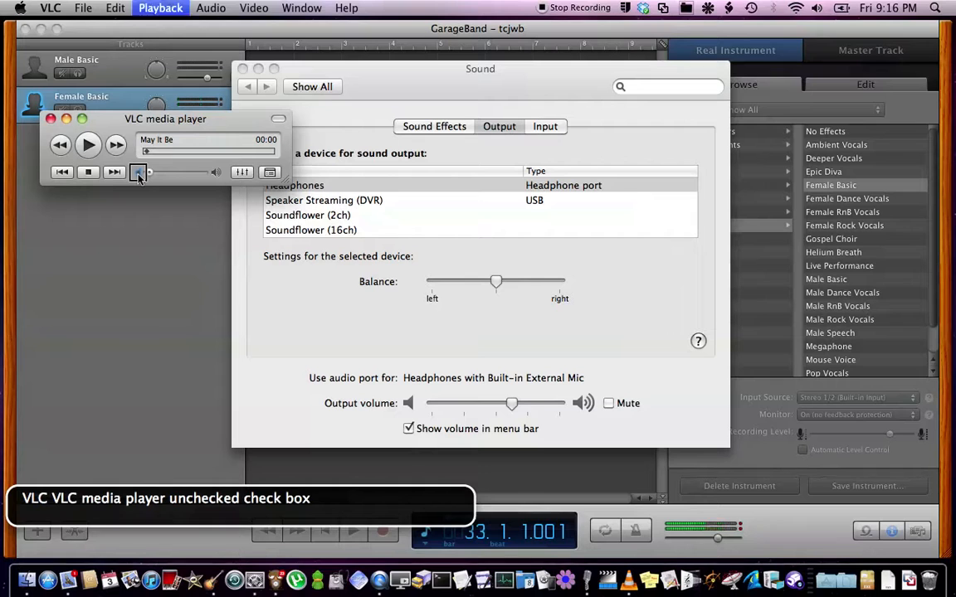
{"action": "key", "text": "space"}
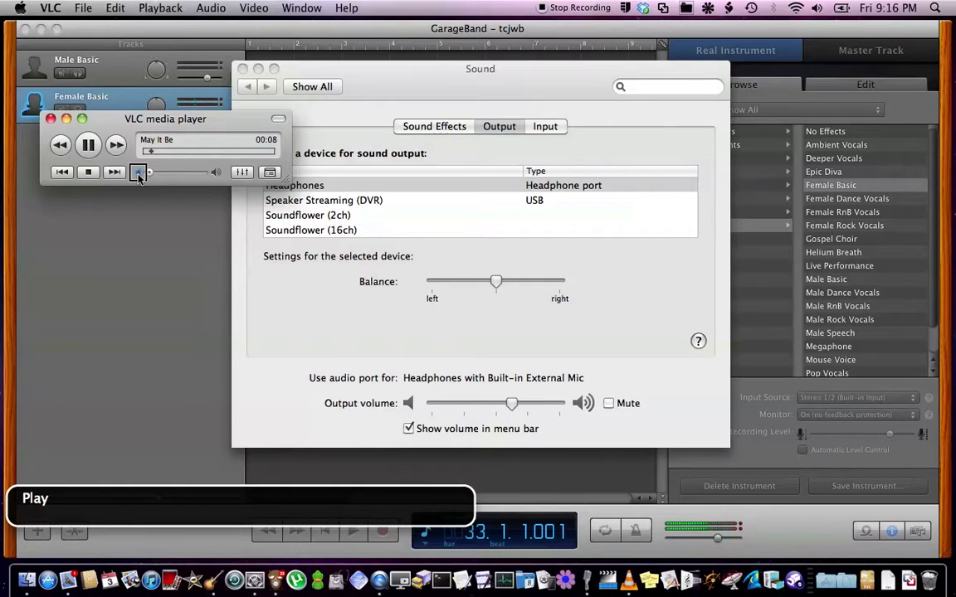
- Set the system sound output device to Soundflower (2ch) in System Preferences and close the Sound window
{"action": "key", "text": "super+Tab"}
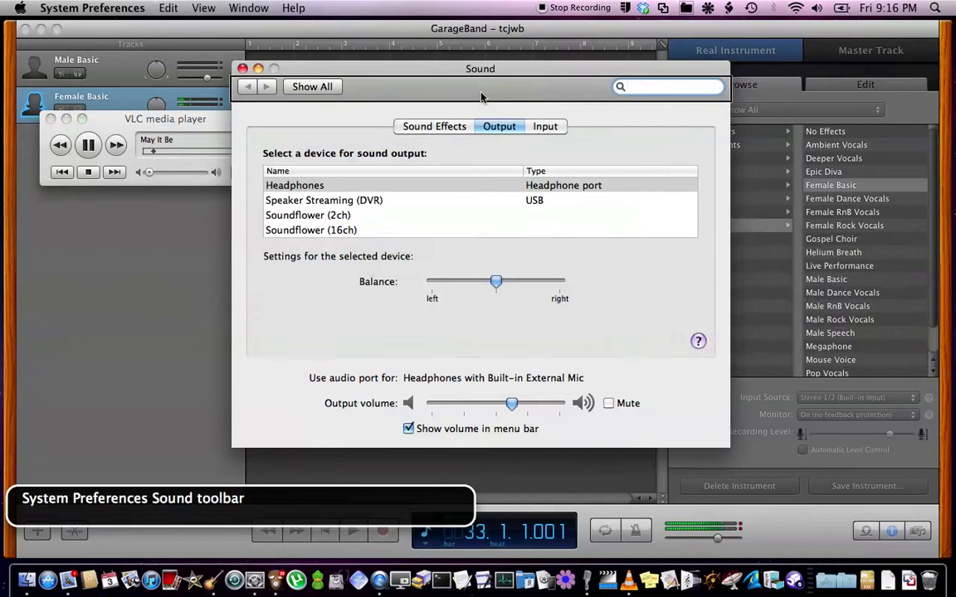
{"action": "key", "text": "ctrl+alt+Right"}
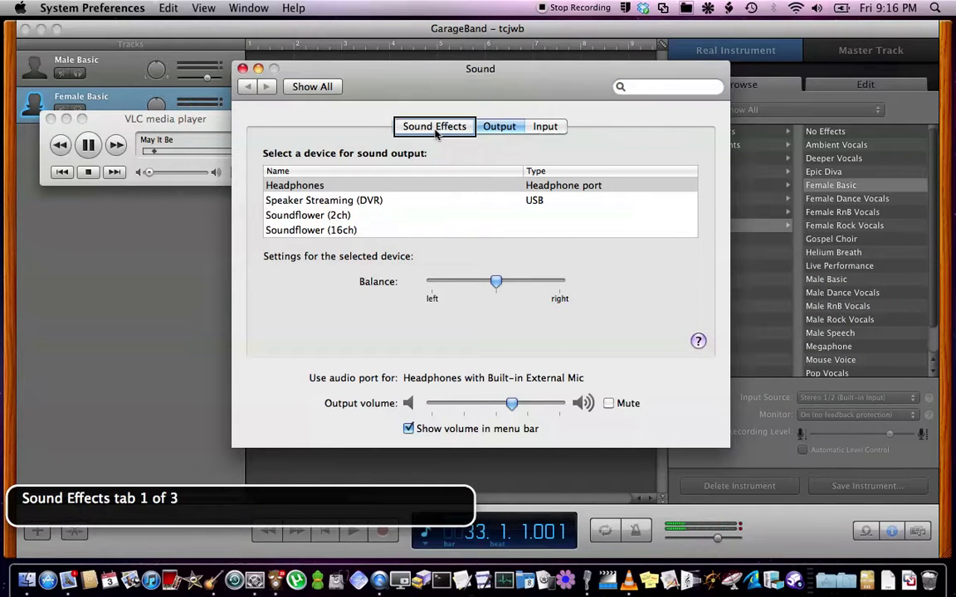
{"action": "key", "text": "ctrl+alt+Right"}
{"action": "key", "text": "ctrl+alt+Right"}
{"action": "key", "text": "ctrl+alt+Right"}
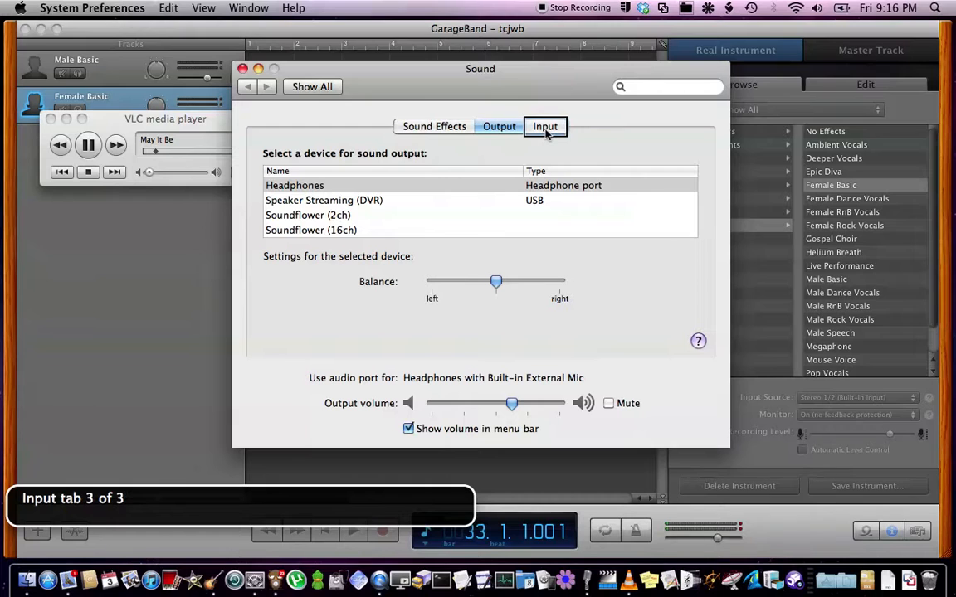
{"action": "key", "text": "Down"}
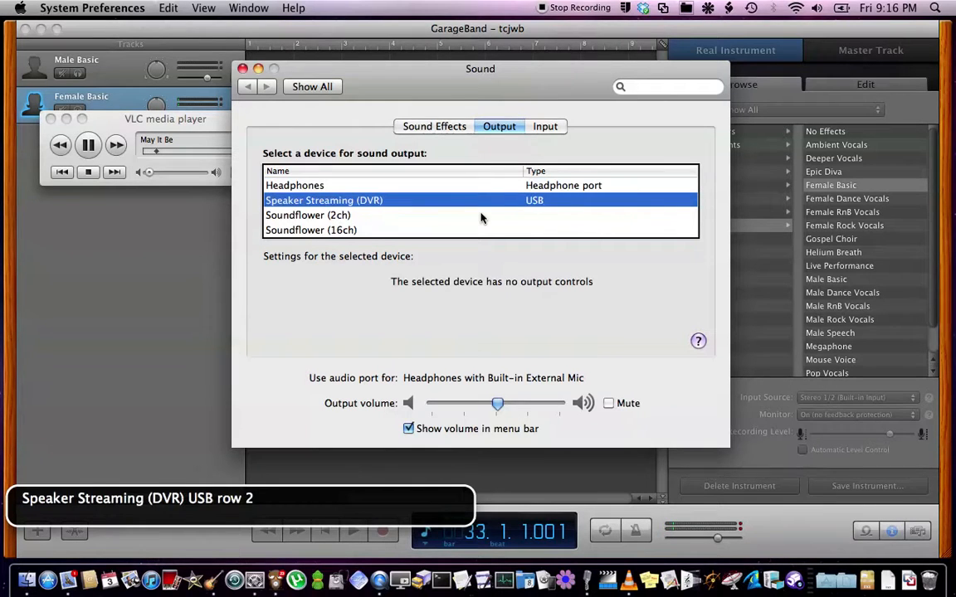
{"action": "key", "text": "Down"}
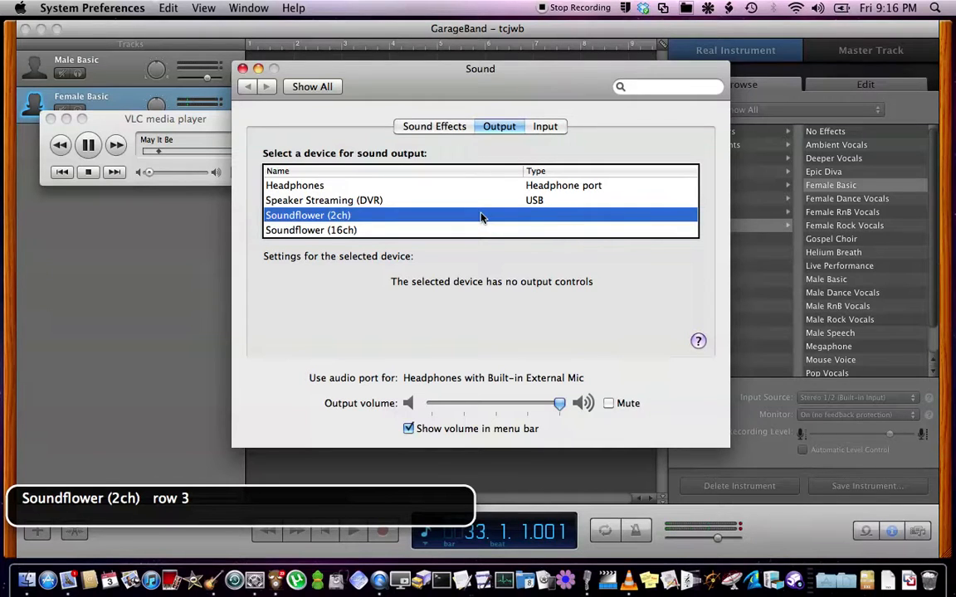
{"action": "key", "text": "super+w"}
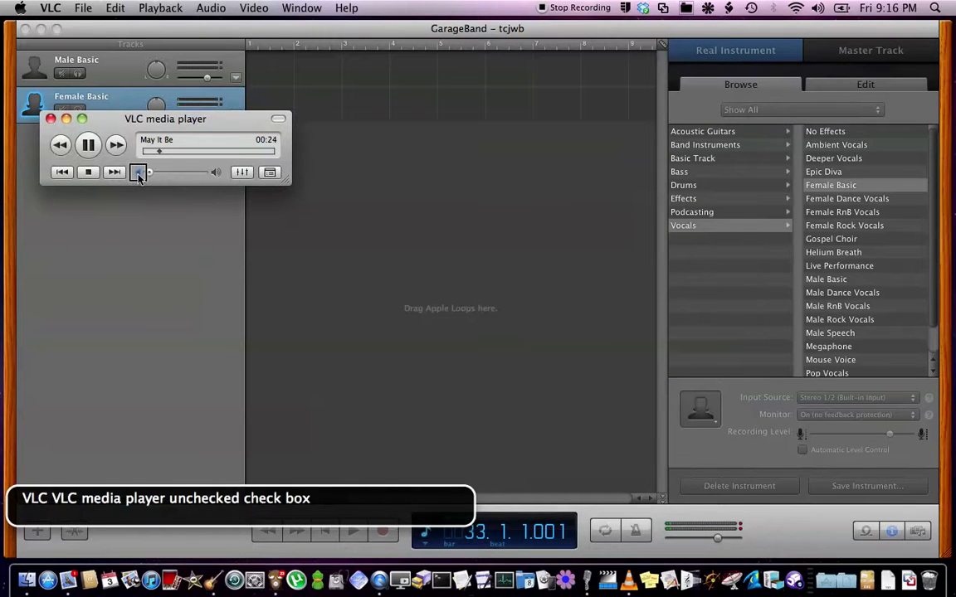
- Switch to Finder and open sArchiver.app from the Applications folder
{"action": "key", "text": "super+Tab"}
{"action": "key", "text": "super+Tab"}
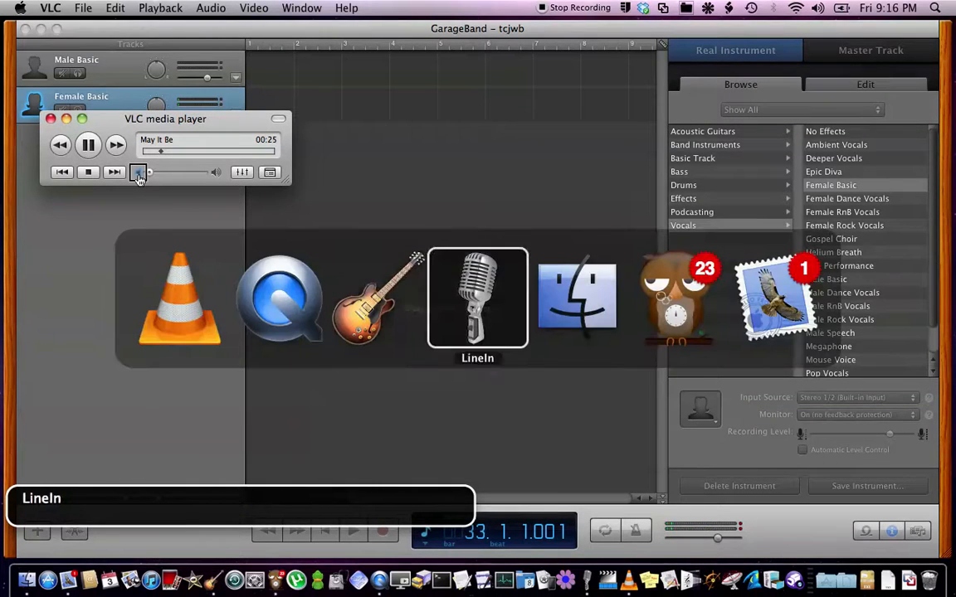
{"action": "key", "text": "super+Tab"}
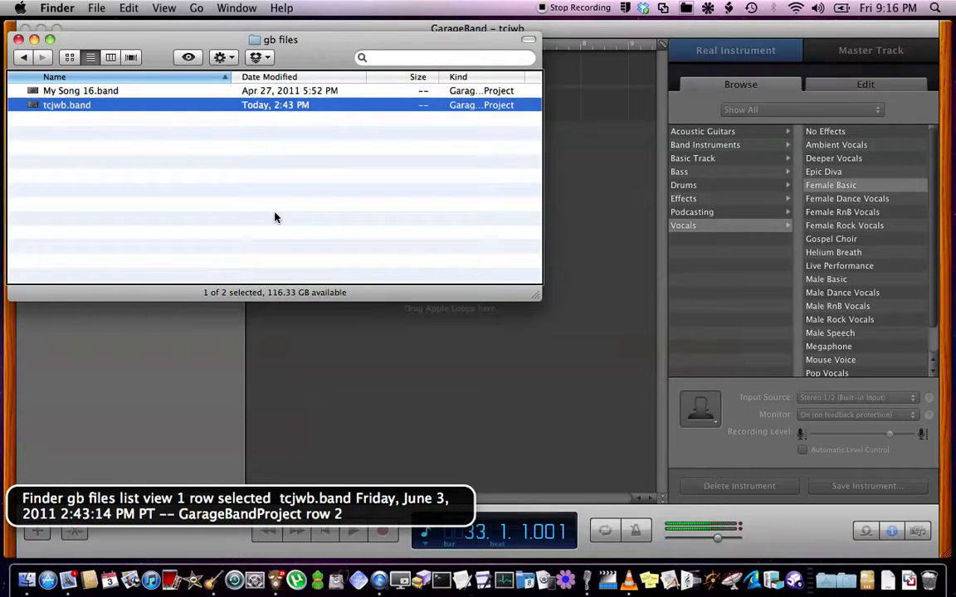
{"action": "key", "text": "super+shift+a"}
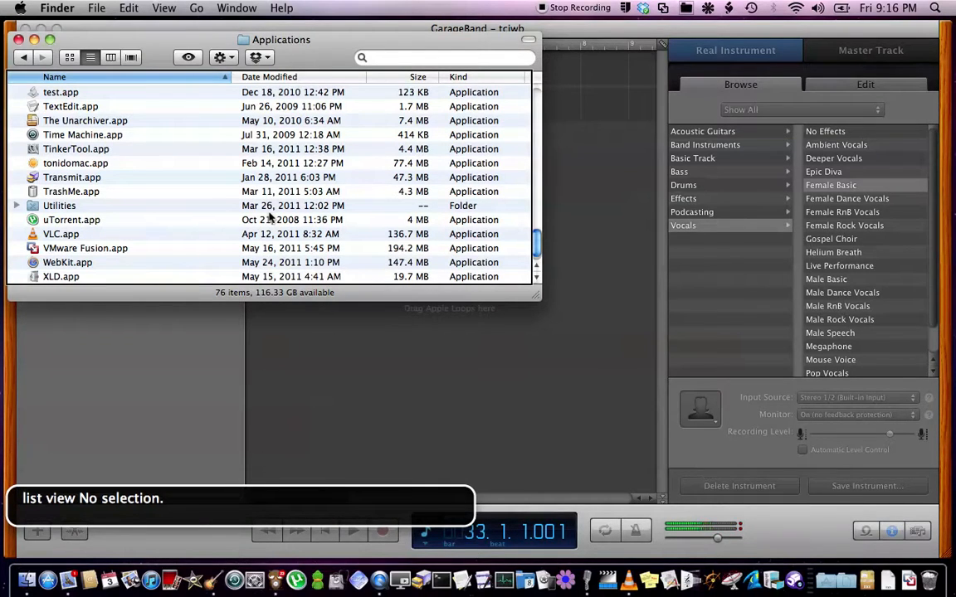
{"action": "type", "text": "sar"}
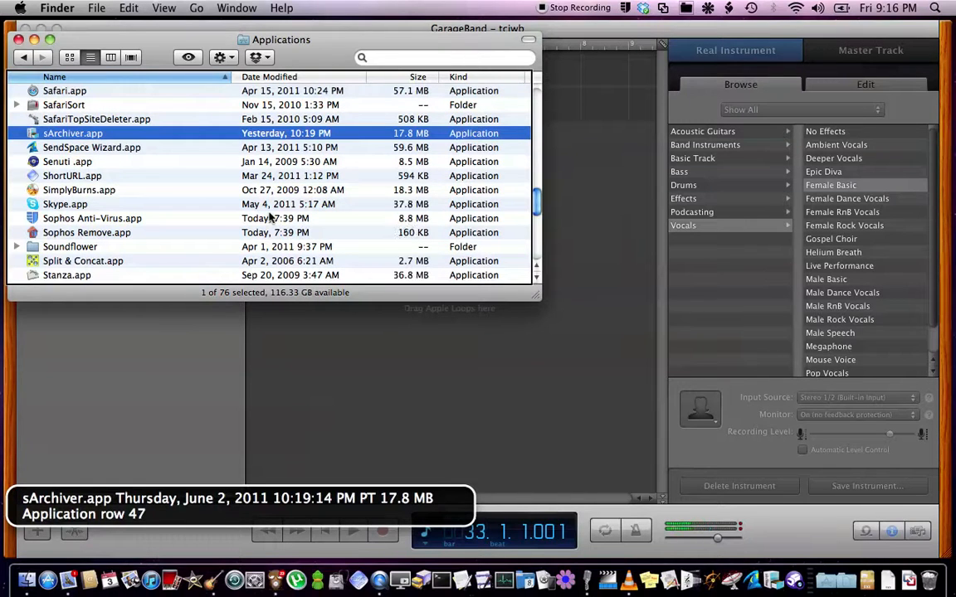
{"action": "key", "text": "super+o"}
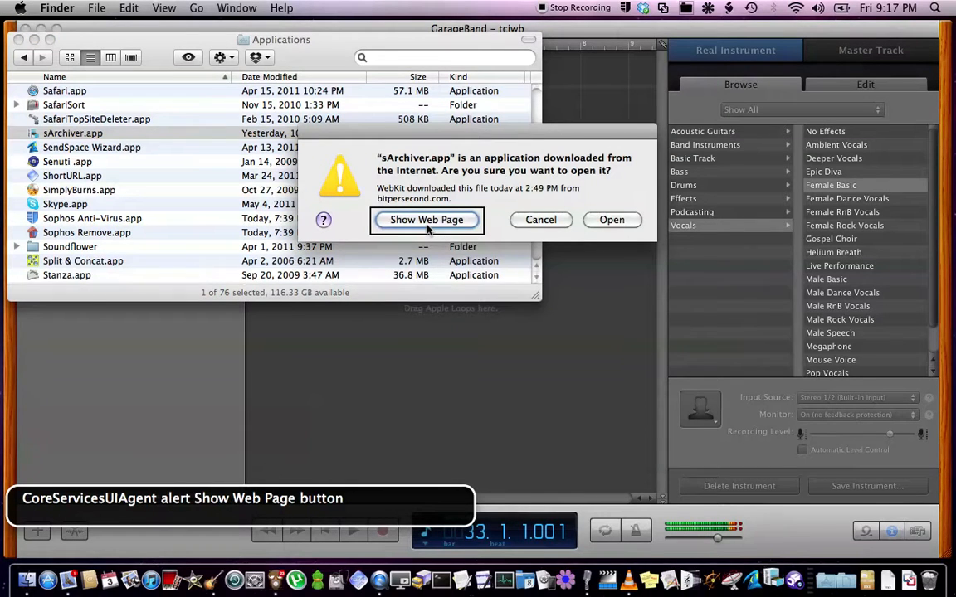
- Lower the display brightness to 74%
{"action": "key", "text": "XF86MonBrightnessUp"}
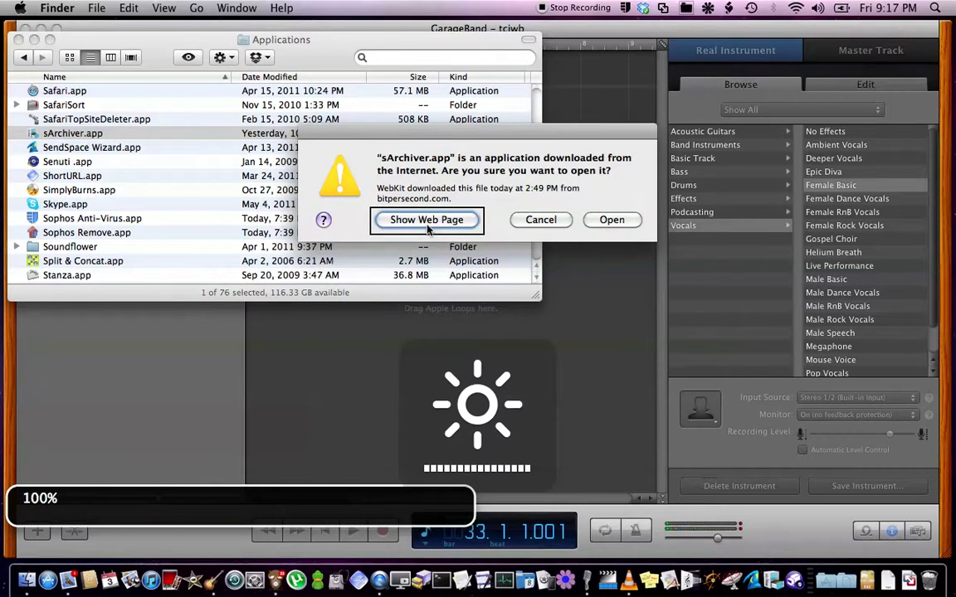
{"action": "key", "text": "XF86MonBrightnessDown"}
{"action": "key", "text": "XF86MonBrightnessDown"}
{"action": "key", "text": "XF86MonBrightnessDown"}
{"action": "key", "text": "XF86MonBrightnessDown"}
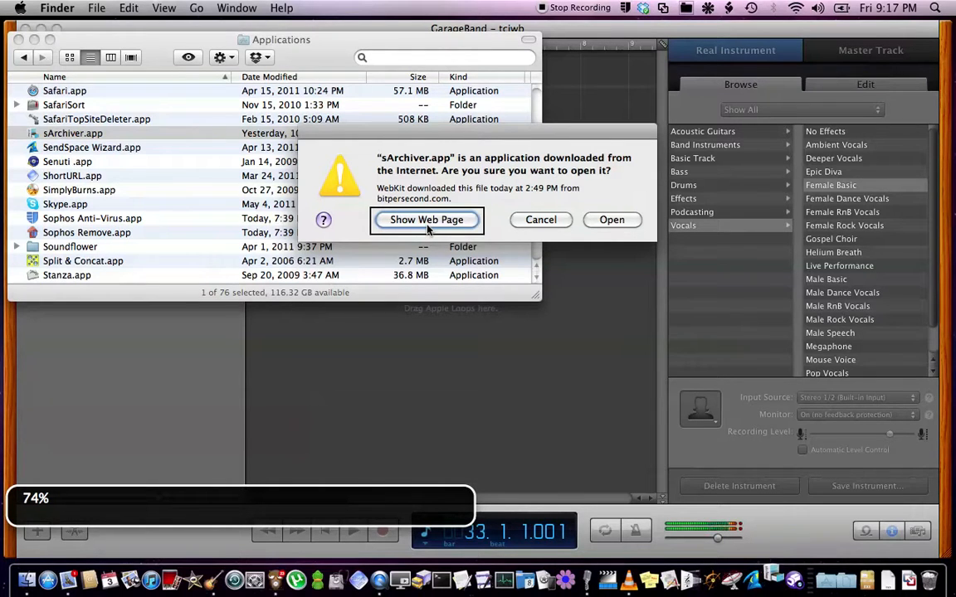
- Approve opening the downloaded sArchiver application and switch to its window
{"action": "left_click", "coordinate": [612, 221]}
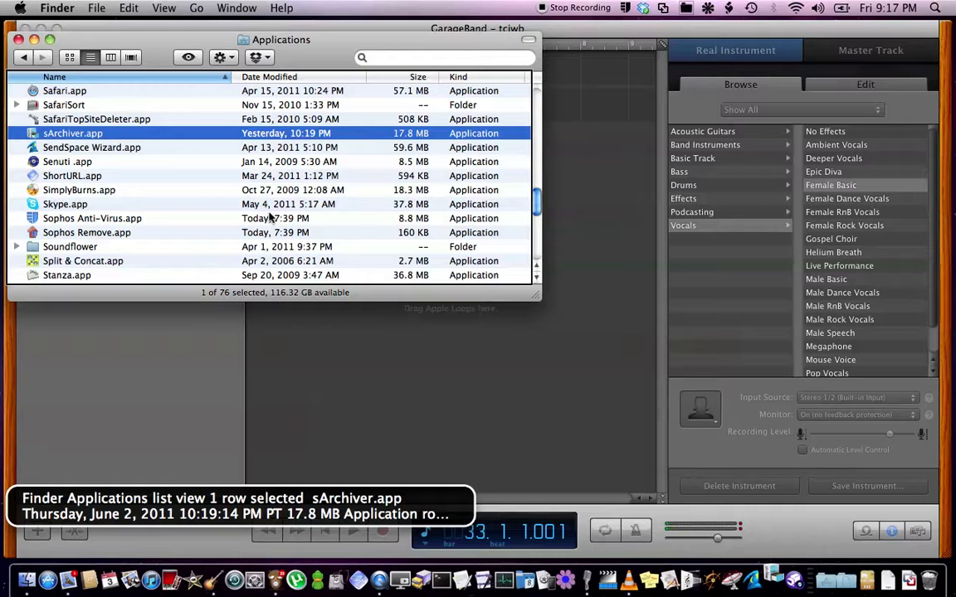
{"action": "key", "text": "super+shift+Tab"}
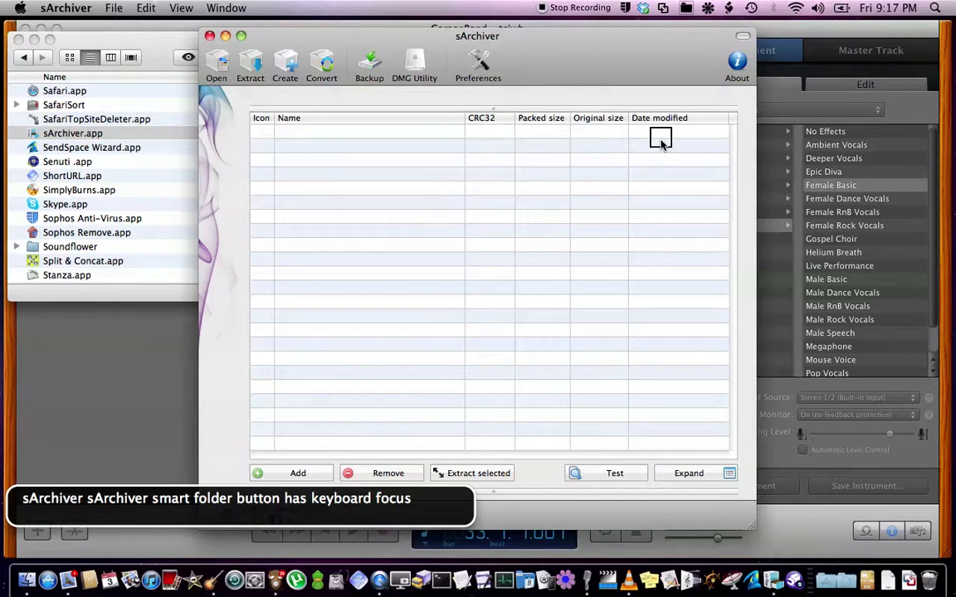
- Examine the archive information fields in the main window, including file path, archive type and file name
{"action": "key", "text": "ctrl+alt+Left"}
{"action": "key", "text": "ctrl+alt+Left"}
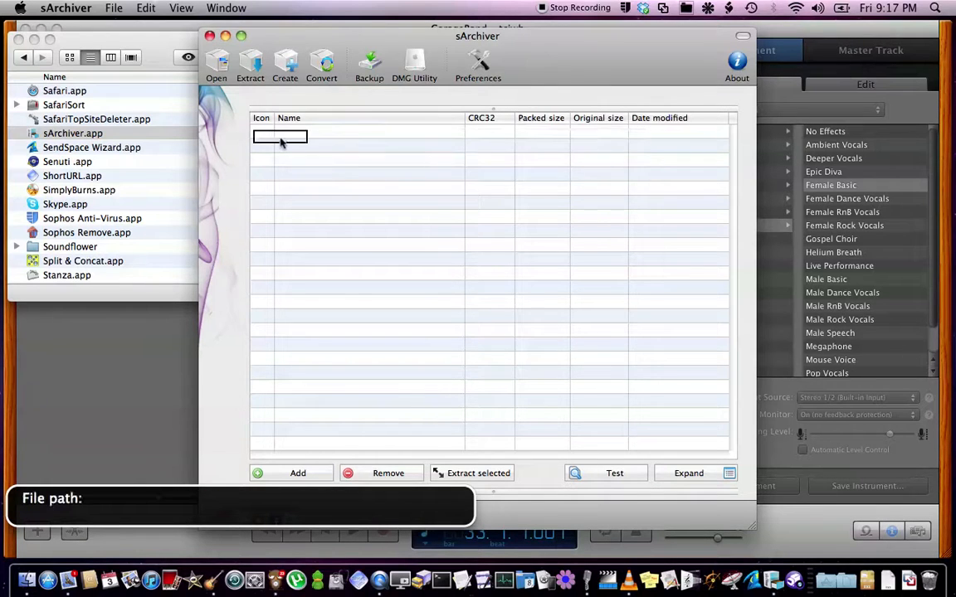
{"action": "key", "text": "ctrl+alt+Left"}
{"action": "key", "text": "ctrl+alt+Left"}
{"action": "key", "text": "ctrl+alt+Left"}
{"action": "key", "text": "ctrl+alt+Left"}
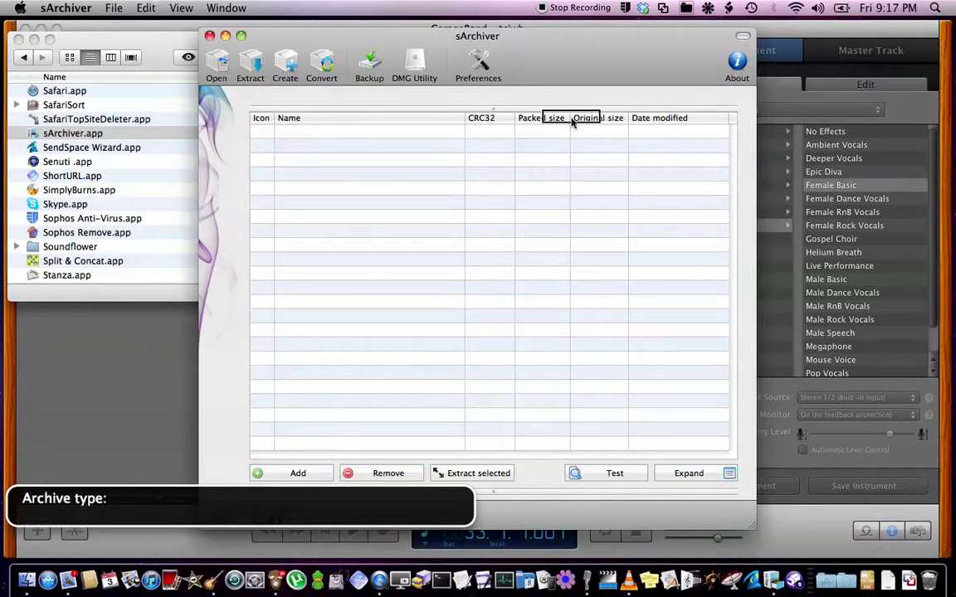
{"action": "key", "text": "ctrl+alt+Left"}
{"action": "key", "text": "ctrl+alt+Left"}
{"action": "key", "text": "ctrl+alt+Left"}
{"action": "key", "text": "ctrl+alt+Left"}
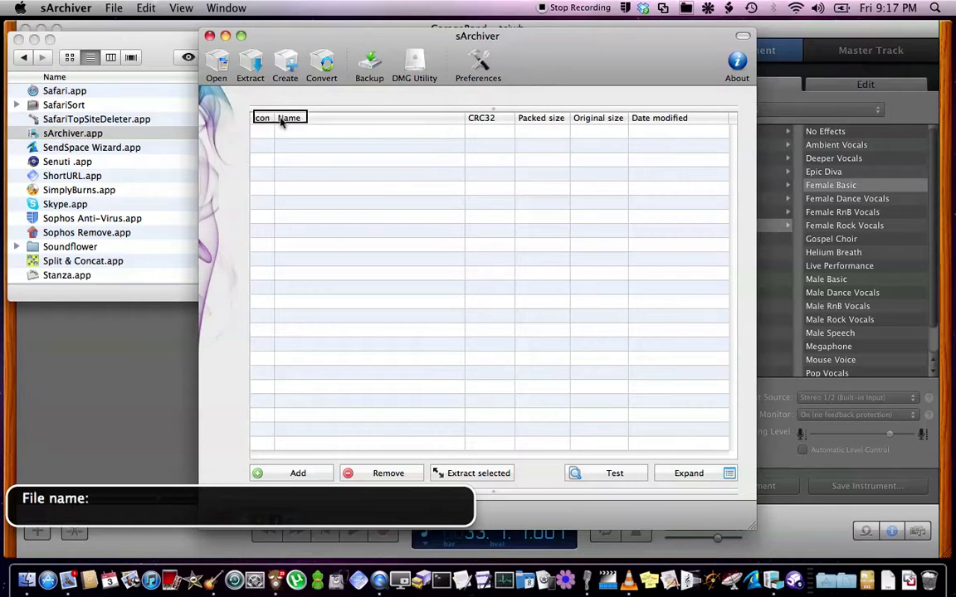
- Go to the view for creating a new archive
{"action": "key", "text": "ctrl+alt+shift+Down"}
{"action": "key", "text": "ctrl+alt+Right"}
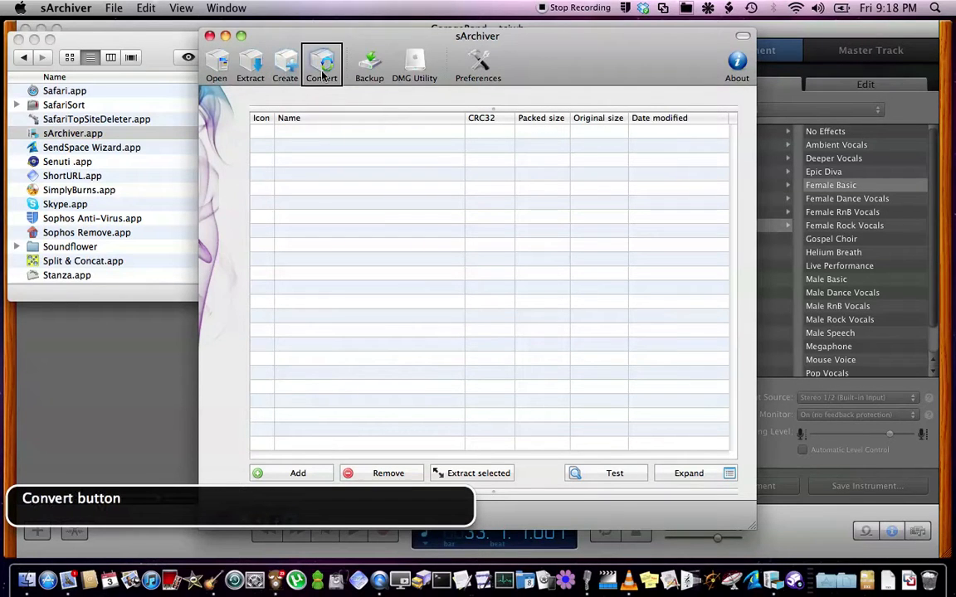
{"action": "key", "text": "ctrl+alt+Left"}
{"action": "key", "text": "ctrl+alt+Left"}
{"action": "key", "text": "ctrl+alt+Right"}
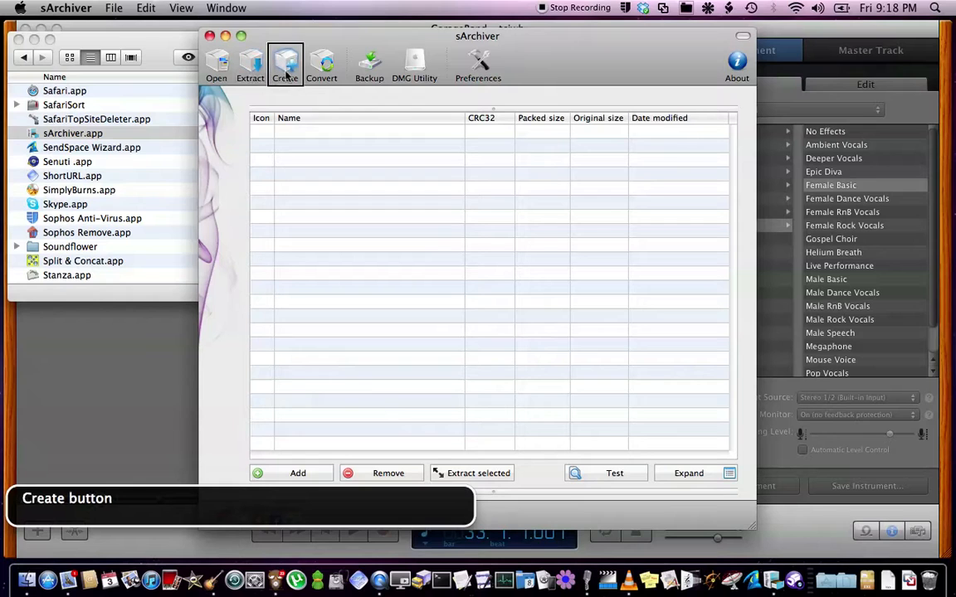
{"action": "key", "text": "ctrl+alt+space"}
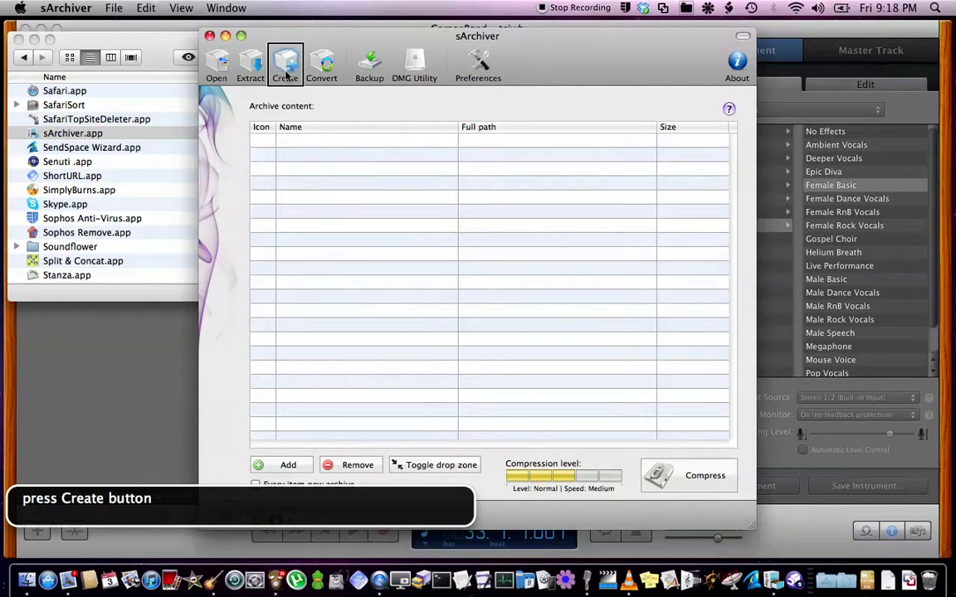
- Add the 1working folder from the Documents folder to the new archive's content
{"action": "key", "text": "ctrl+alt+shift+Up"}
{"action": "key", "text": "ctrl+alt+Right"}
{"action": "key", "text": "ctrl+alt+Right"}
{"action": "key", "text": "ctrl+alt+Right"}
{"action": "key", "text": "ctrl+alt+Right"}
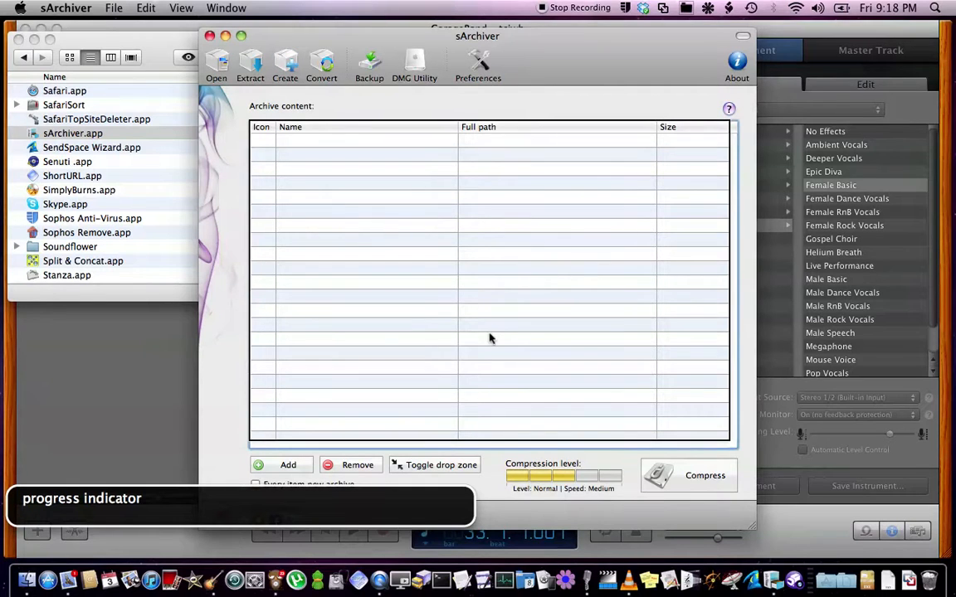
{"action": "key", "text": "ctrl+alt+Right"}
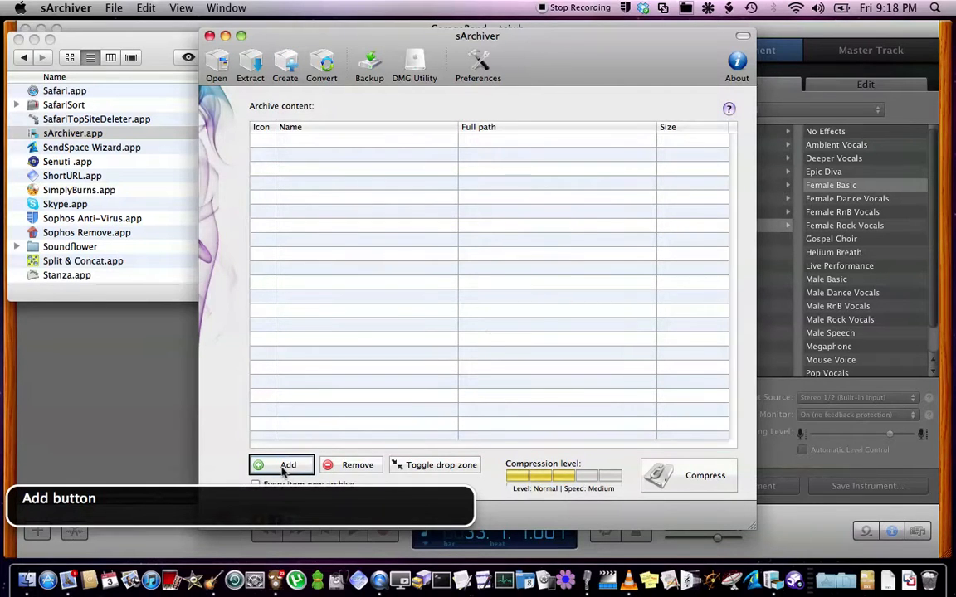
{"action": "key", "text": "ctrl+alt+space"}
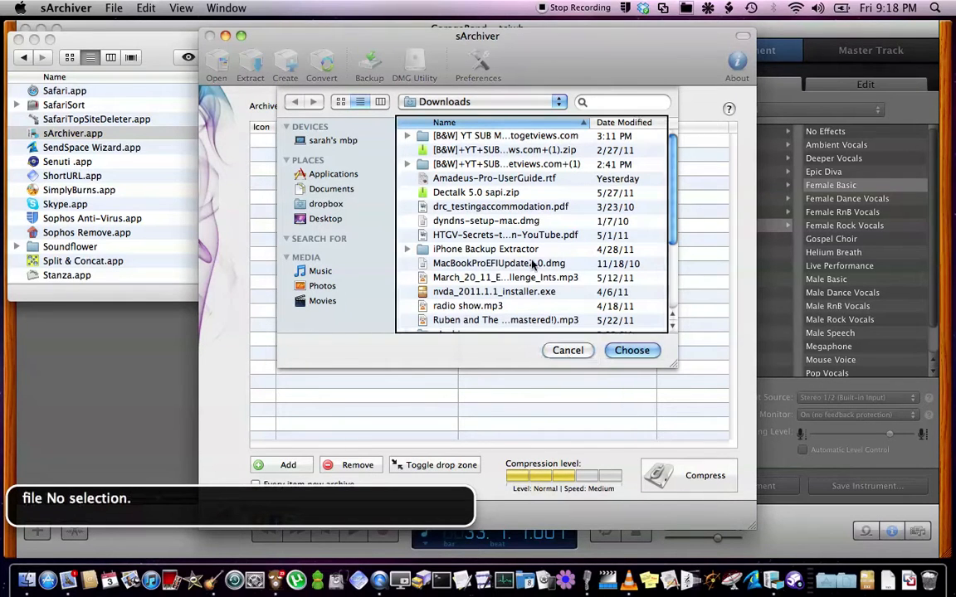
{"action": "key", "text": "super+Up"}
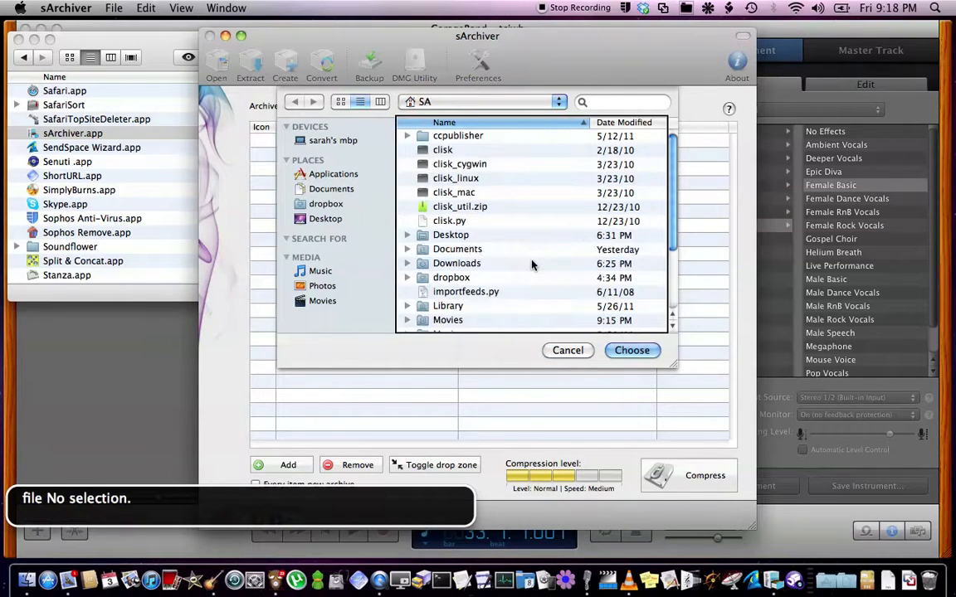
{"action": "type", "text": "do"}
{"action": "key", "text": "super+Down"}
{"action": "key", "text": "Down"}
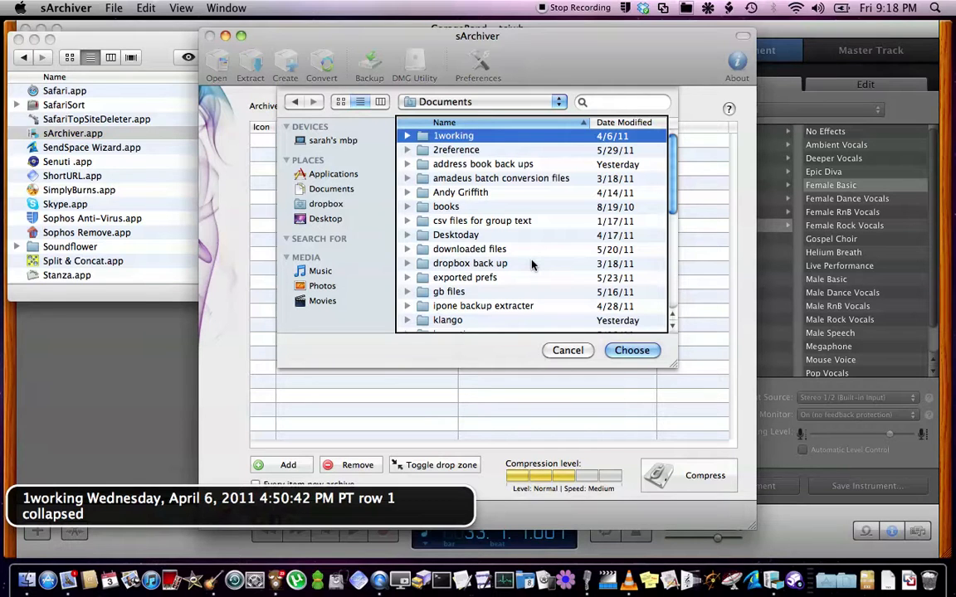
{"action": "key", "text": "Return"}
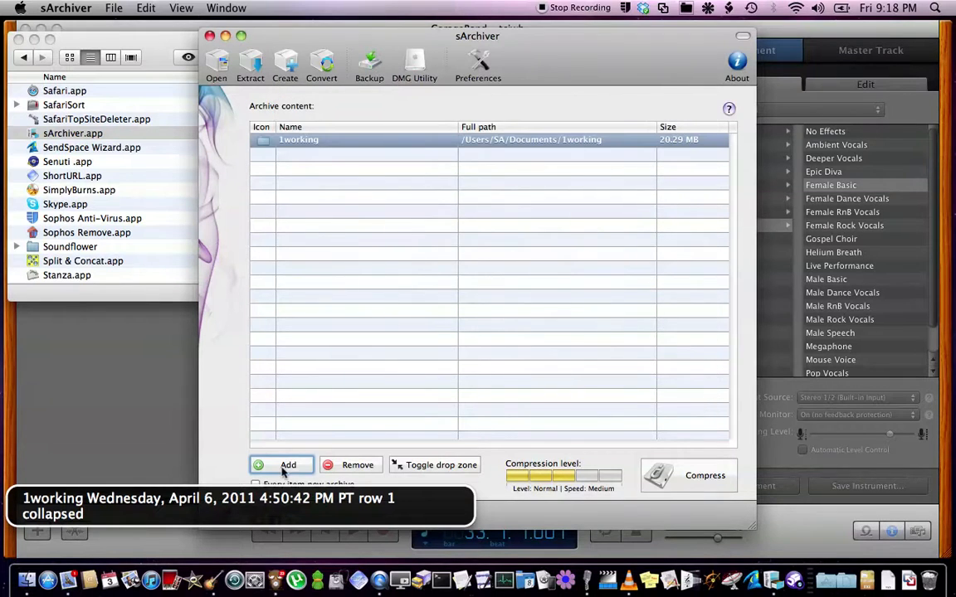
- Examine the controls for the new archive, including item removal, drop zone, compression level and the every-item-new-archive option
{"action": "key", "text": "ctrl+alt+Right"}
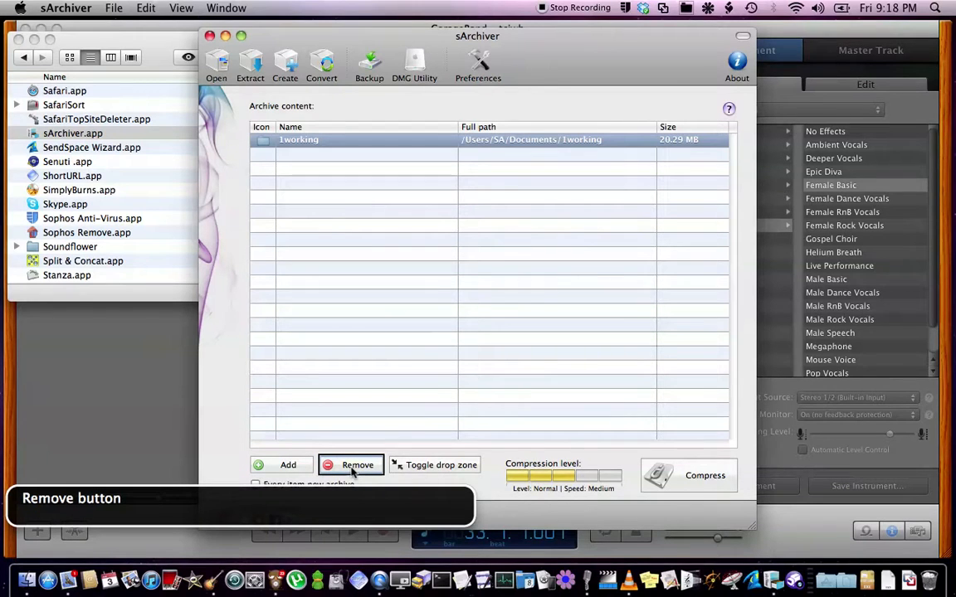
{"action": "key", "text": "ctrl+alt+Right"}
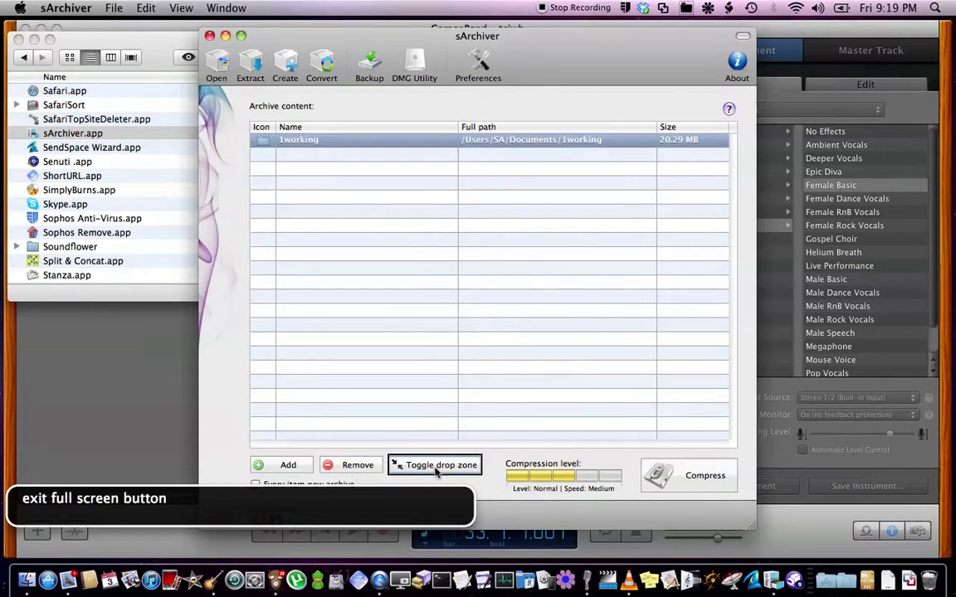
{"action": "key", "text": "ctrl+alt+Right"}
{"action": "key", "text": "ctrl+alt+Right"}
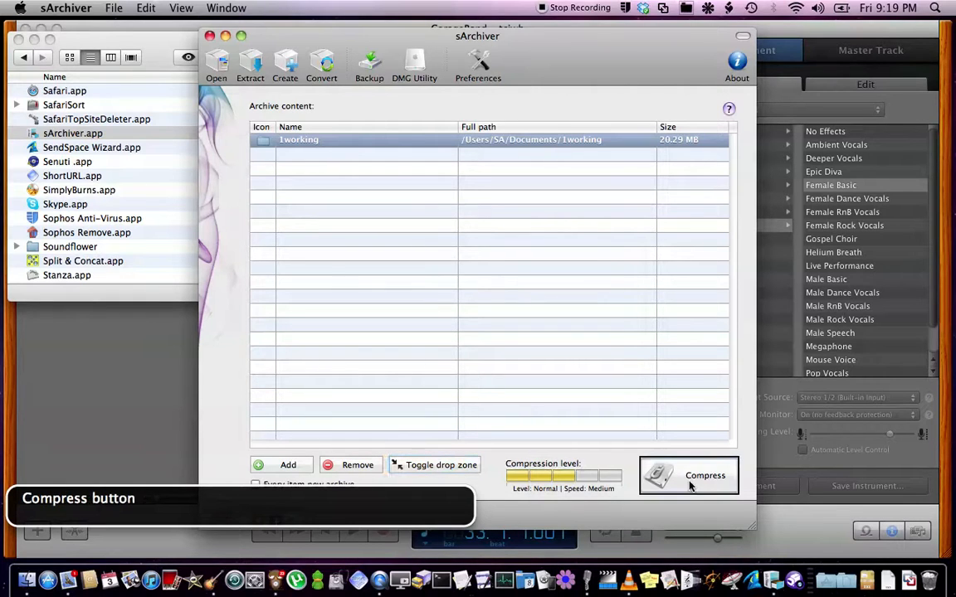
{"action": "key", "text": "ctrl+alt+Left"}
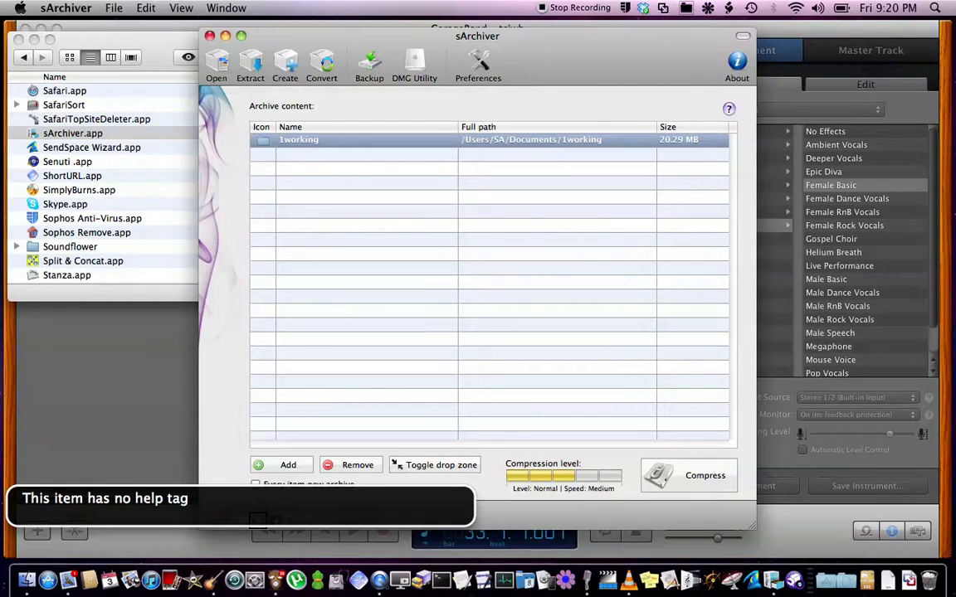
{"action": "key", "text": "ctrl+alt+Right"}
{"action": "key", "text": "ctrl+alt+Right"}
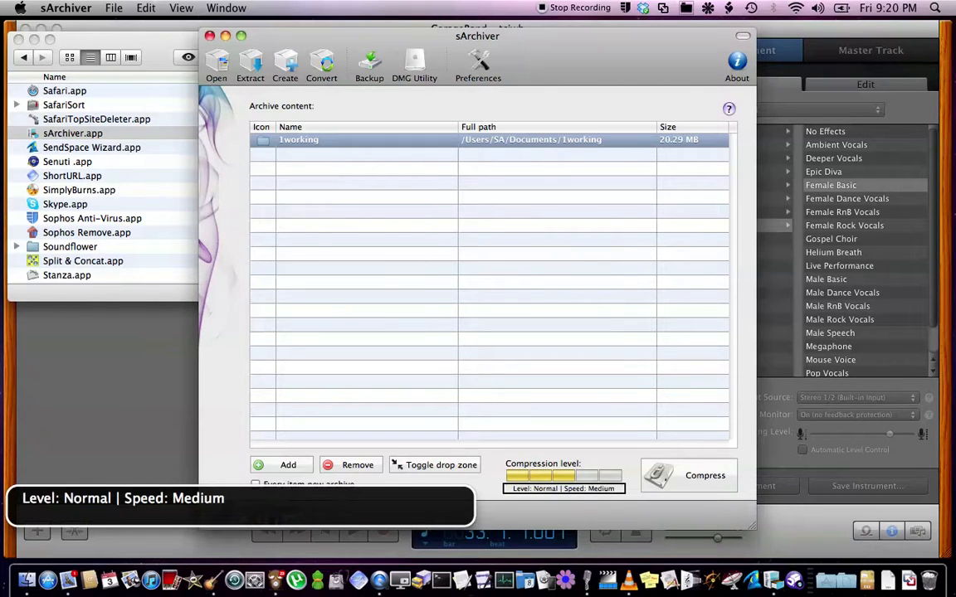
{"action": "key", "text": "ctrl+alt+Right"}
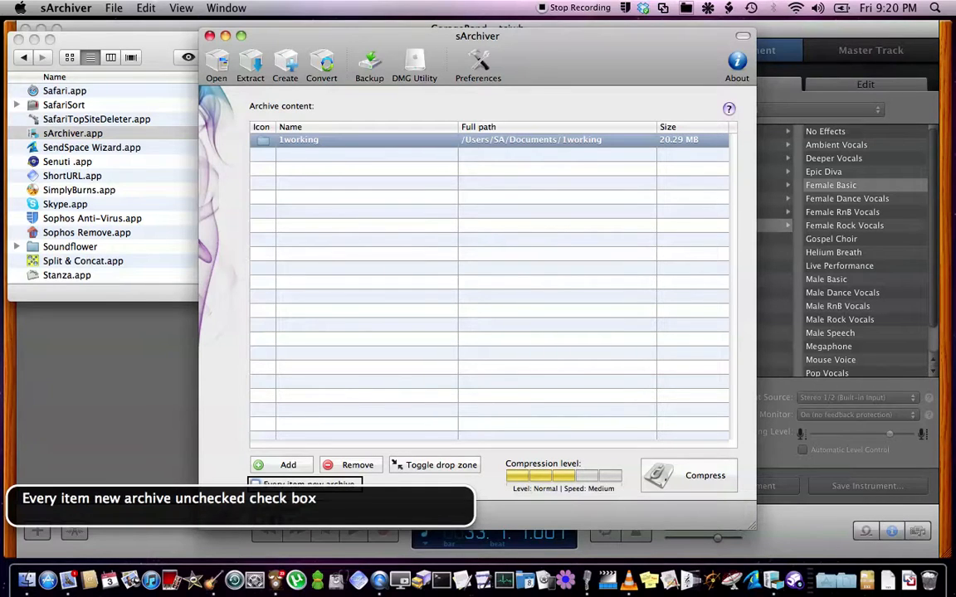
- Start compressing the 1working folder and name the archive test, saving it to the Desktop
{"action": "key", "text": "ctrl+alt+Right"}
{"action": "key", "text": "ctrl+alt+Right"}
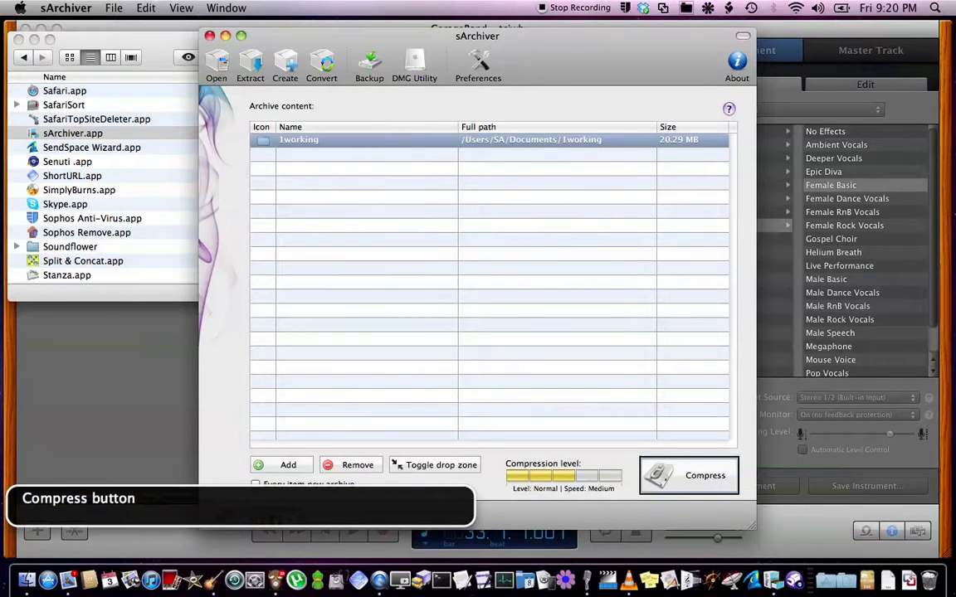
{"action": "key", "text": "ctrl+alt+space"}
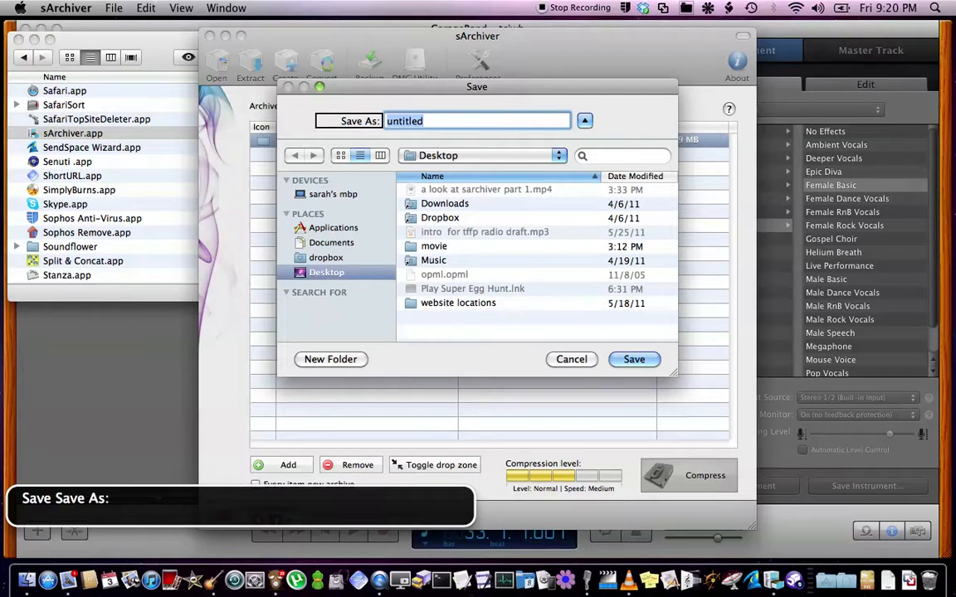
{"action": "type", "text": "test"}
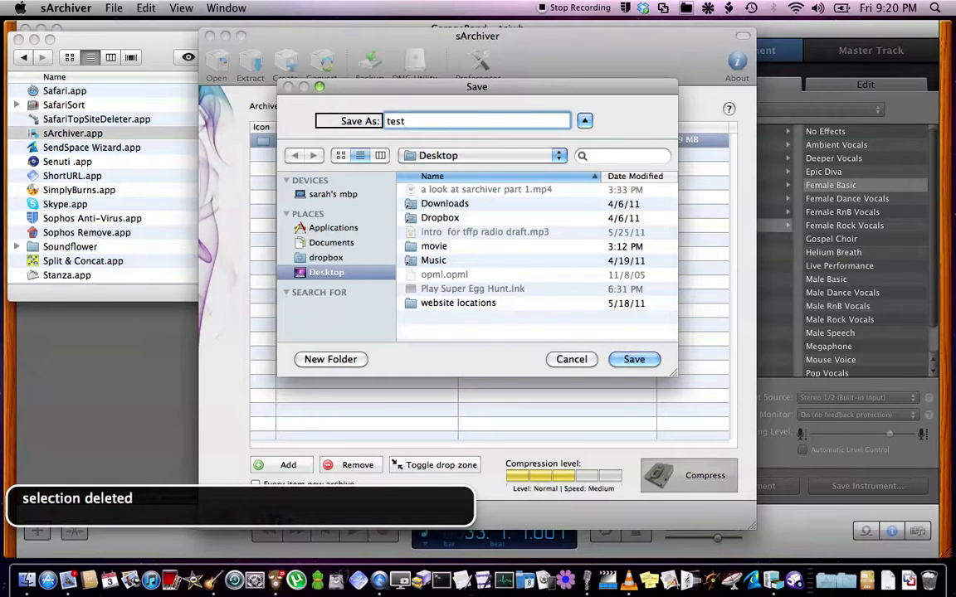
{"action": "key", "text": "Return"}
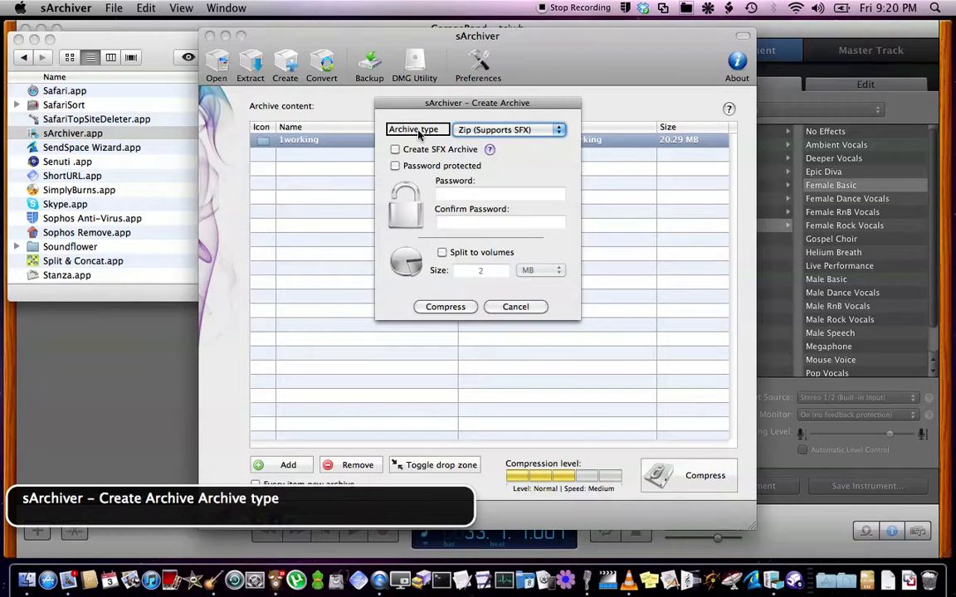
- Review the available archive types, keep Zip (Supports SFX), and compress without a password or splitting to volumes
{"action": "key", "text": "ctrl+alt+Right"}
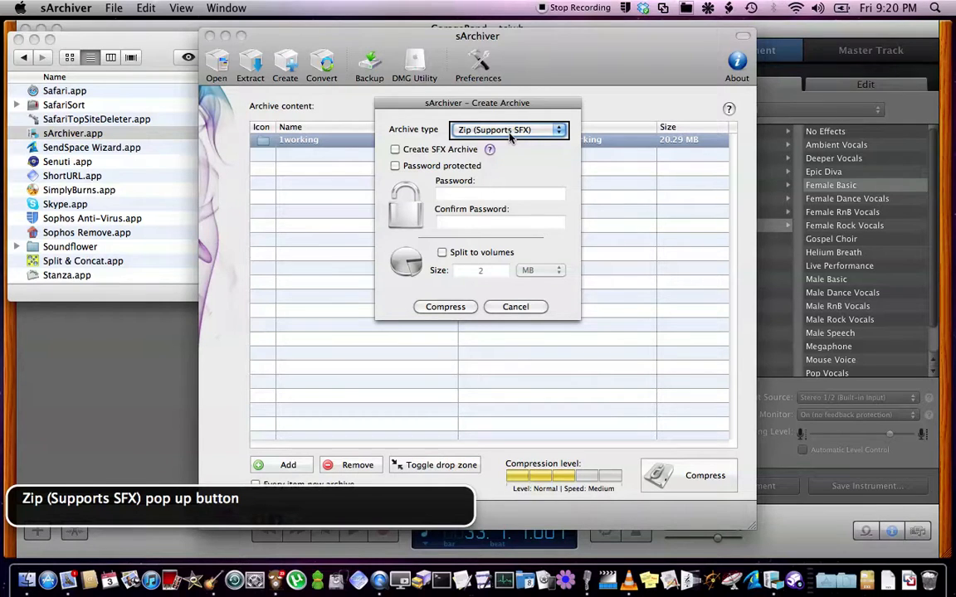
{"action": "key", "text": "ctrl+alt+space"}
{"action": "key", "text": "Down"}
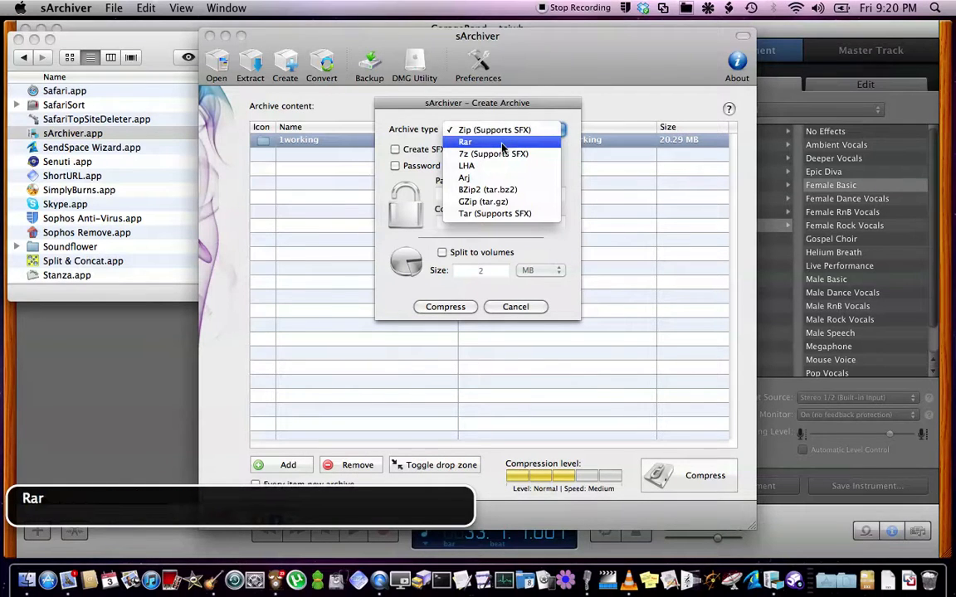
{"action": "key", "text": "Down"}
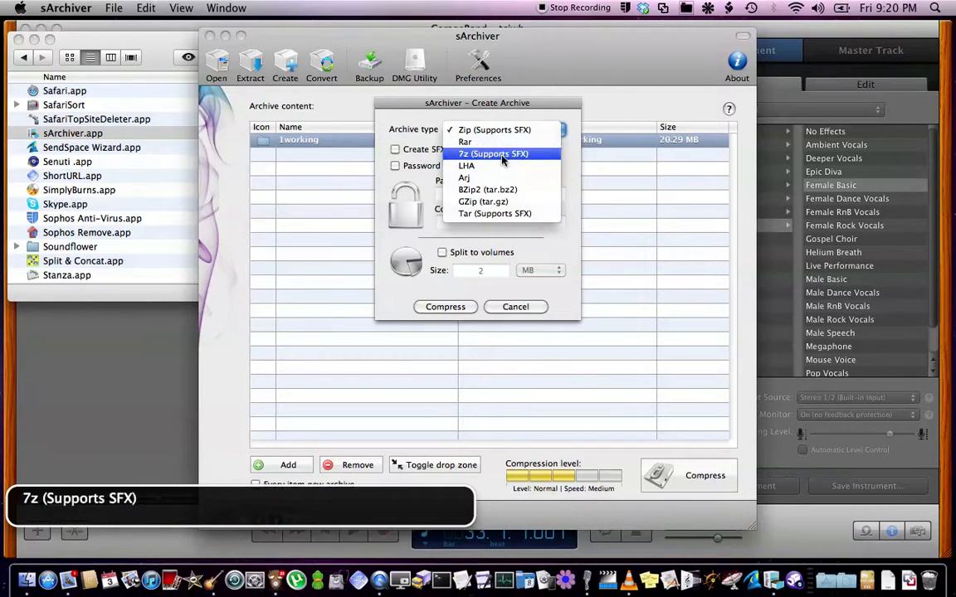
{"action": "key", "text": "Down"}
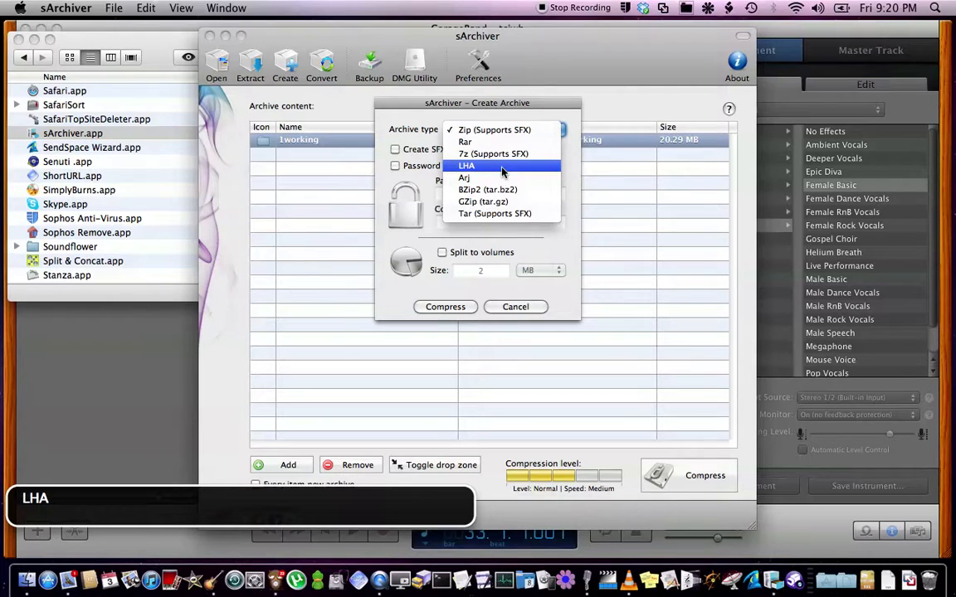
{"action": "key", "text": "ctrl+alt+w"}
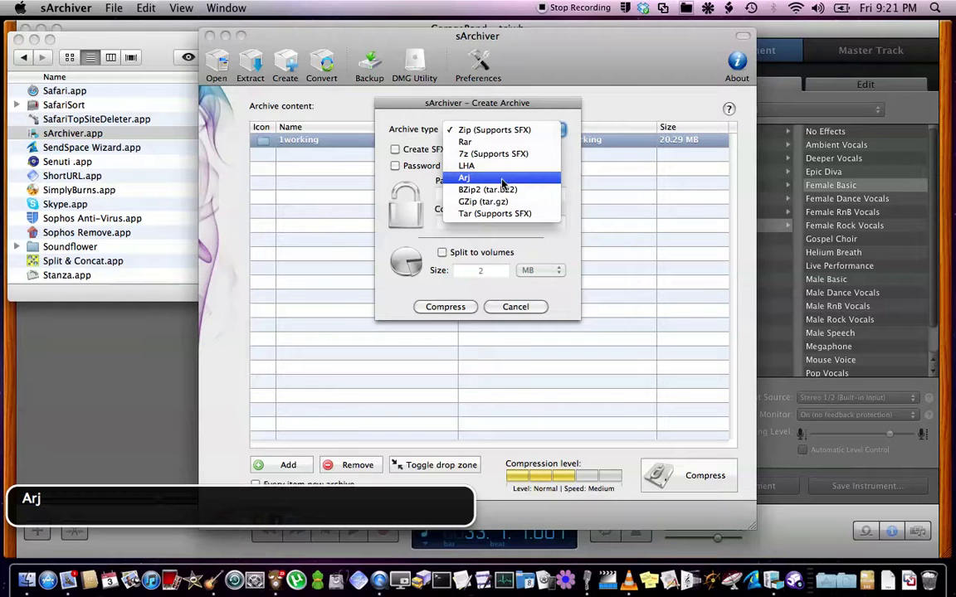
{"action": "key", "text": "ctrl+alt+w"}
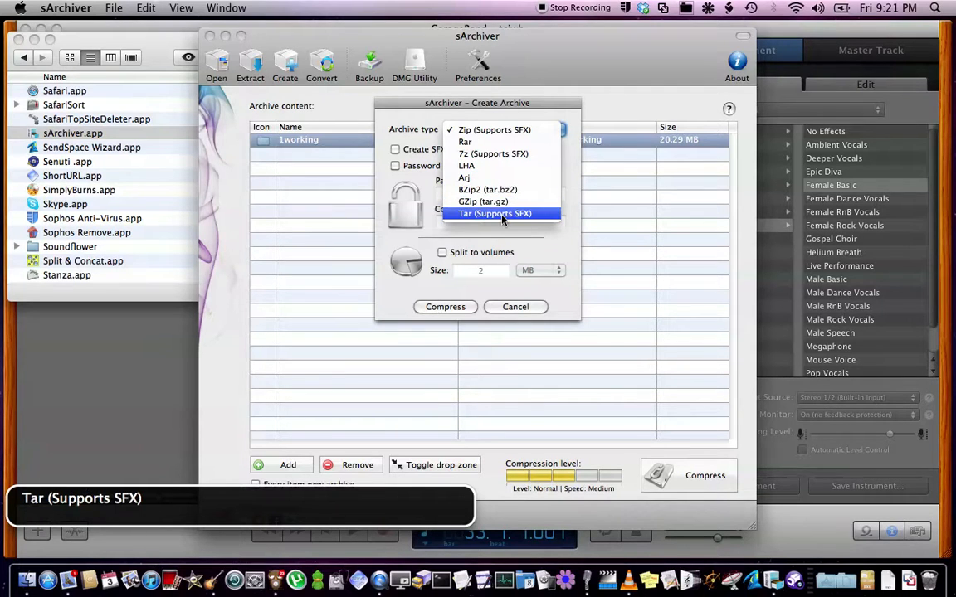
{"action": "left_click", "coordinate": [508, 131]}
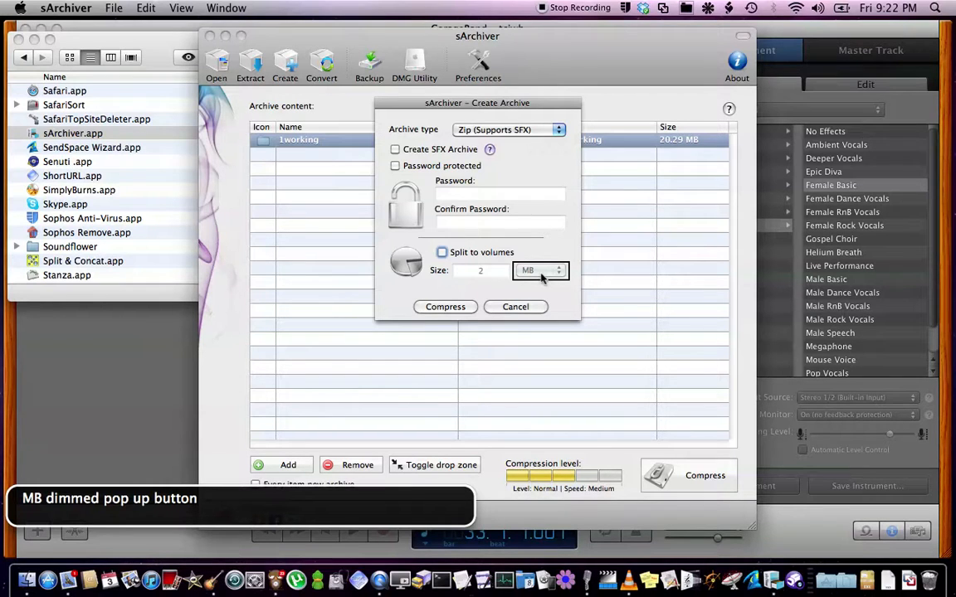
{"action": "left_click", "coordinate": [445, 310]}
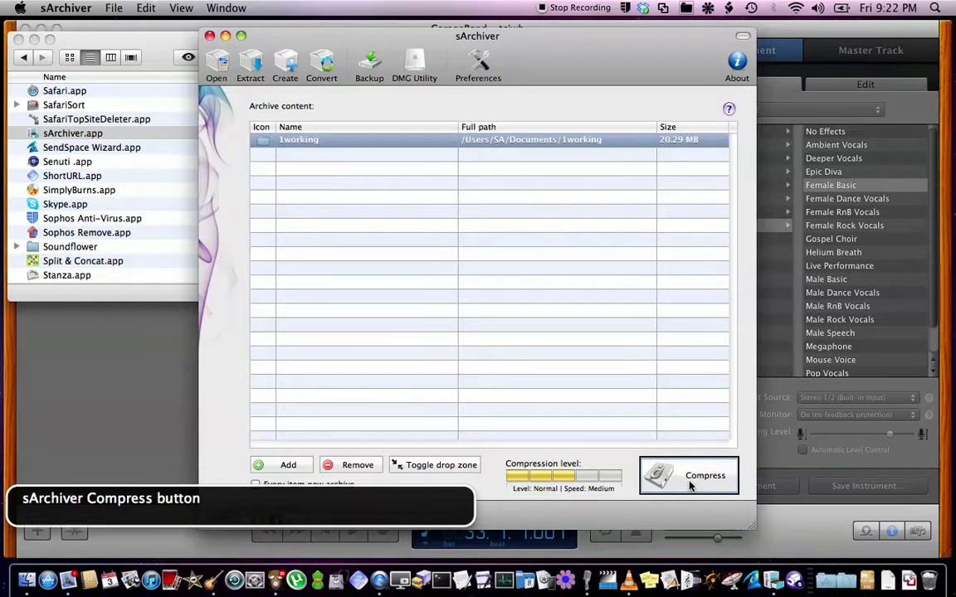
- Try to start an archive conversion and dismiss the alert
{"action": "key", "text": "ctrl+alt+Right"}
{"action": "key", "text": "ctrl+alt+shift+Down"}
{"action": "key", "text": "ctrl+alt+Right"}
{"action": "key", "text": "ctrl+alt+Right"}
{"action": "key", "text": "ctrl+alt+Right"}
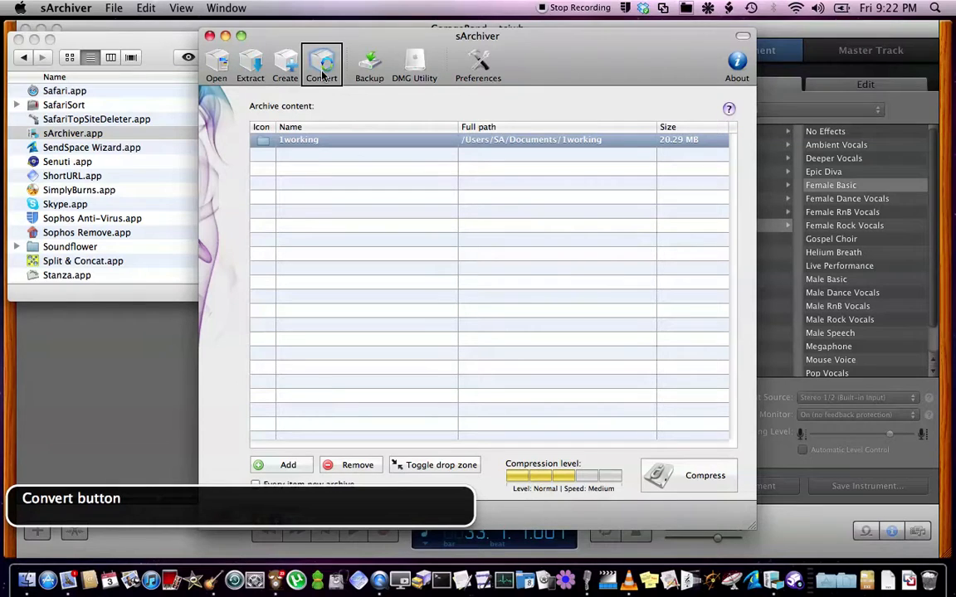
{"action": "key", "text": "ctrl+alt+space"}
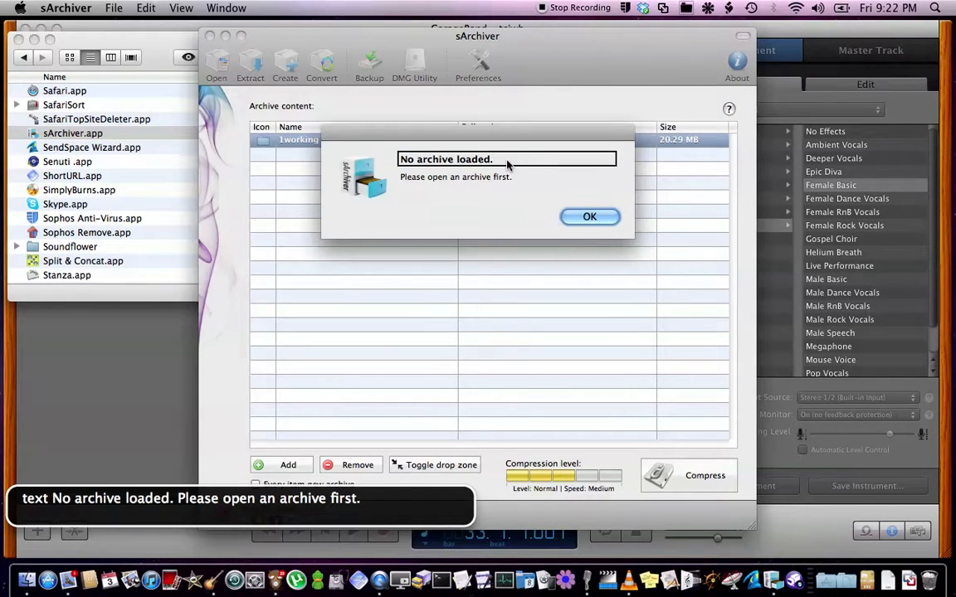
{"action": "key", "text": "ctrl+alt+Right"}
{"action": "key", "text": "ctrl+alt+Right"}
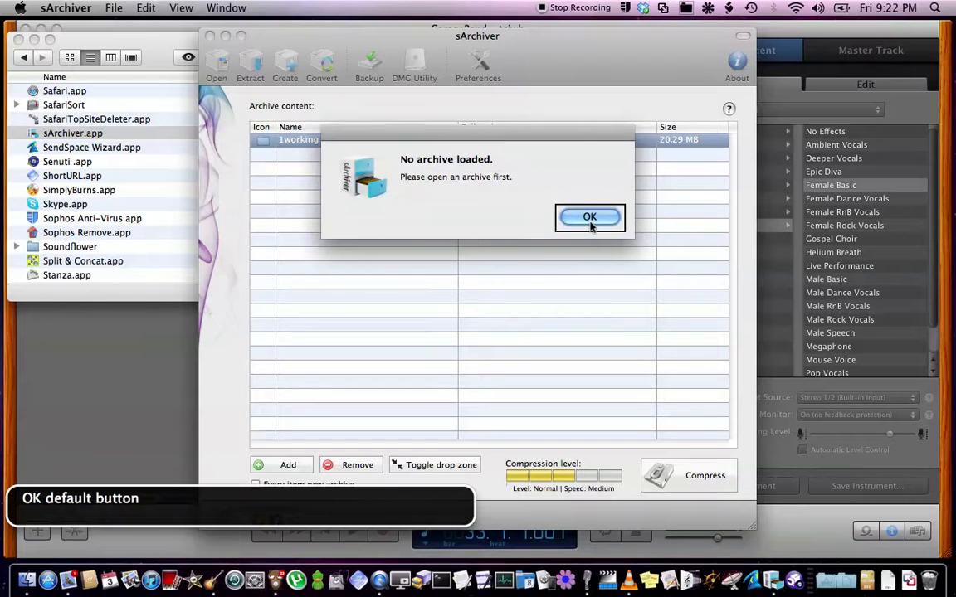
{"action": "key", "text": "ctrl+alt+space"}
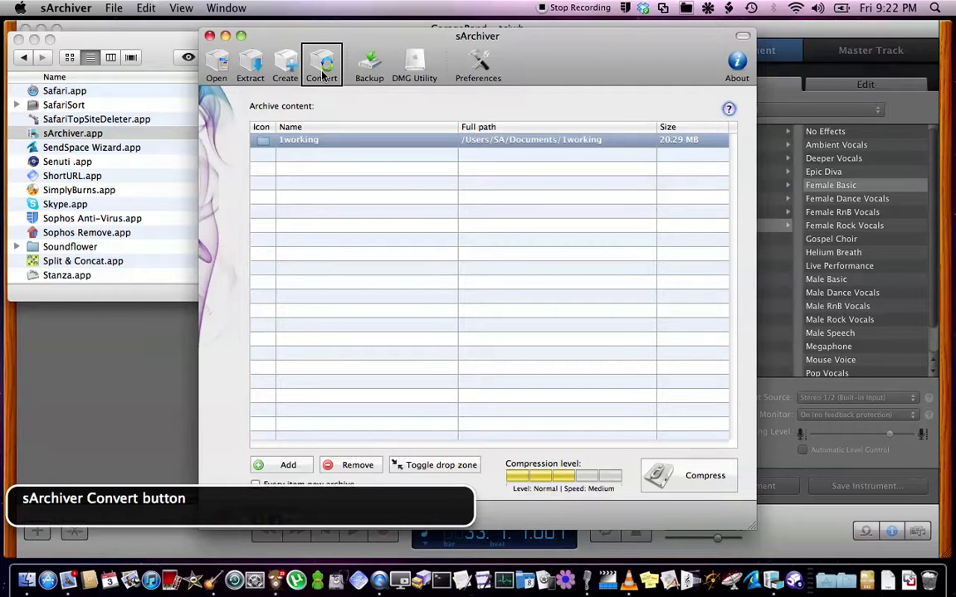
- Open the test.zip archive from the Desktop
{"action": "key", "text": "ctrl+alt+Left"}
{"action": "key", "text": "ctrl+alt+Left"}
{"action": "key", "text": "ctrl+alt+Left"}
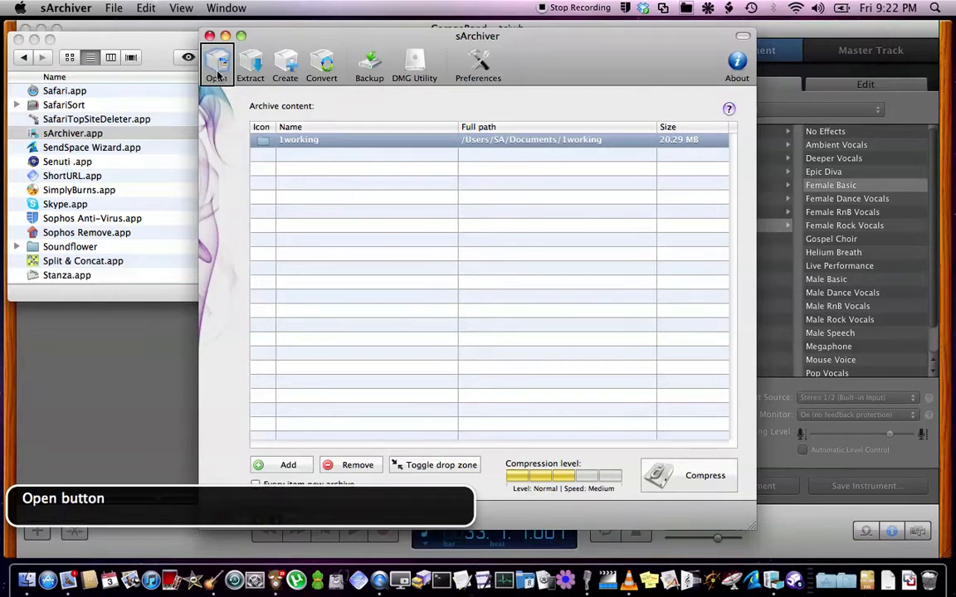
{"action": "key", "text": "ctrl+alt+space"}
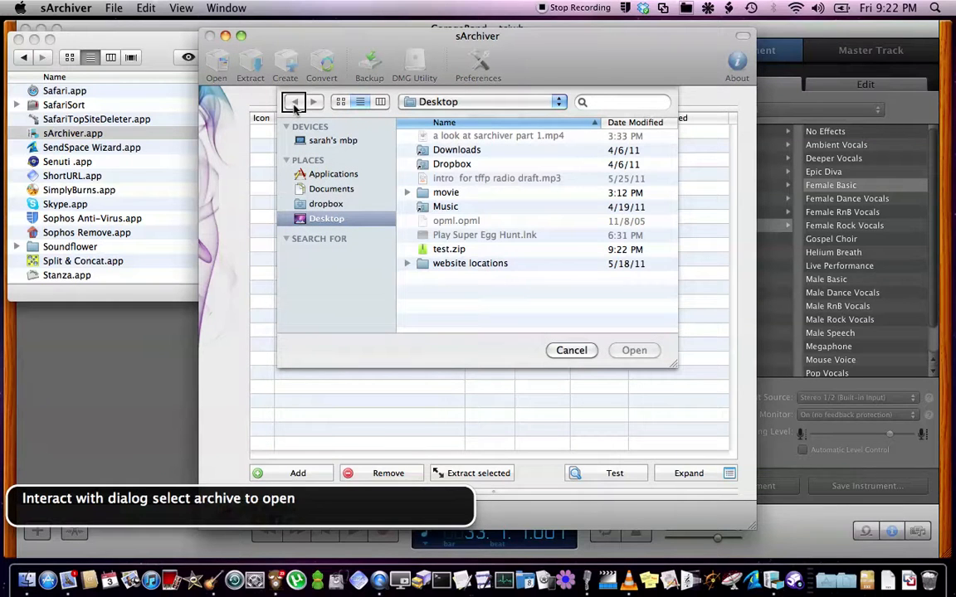
{"action": "key", "text": "ctrl+alt+Left"}
{"action": "key", "text": "ctrl+alt+Left"}
{"action": "key", "text": "ctrl+alt+Left"}
{"action": "key", "text": "t"}
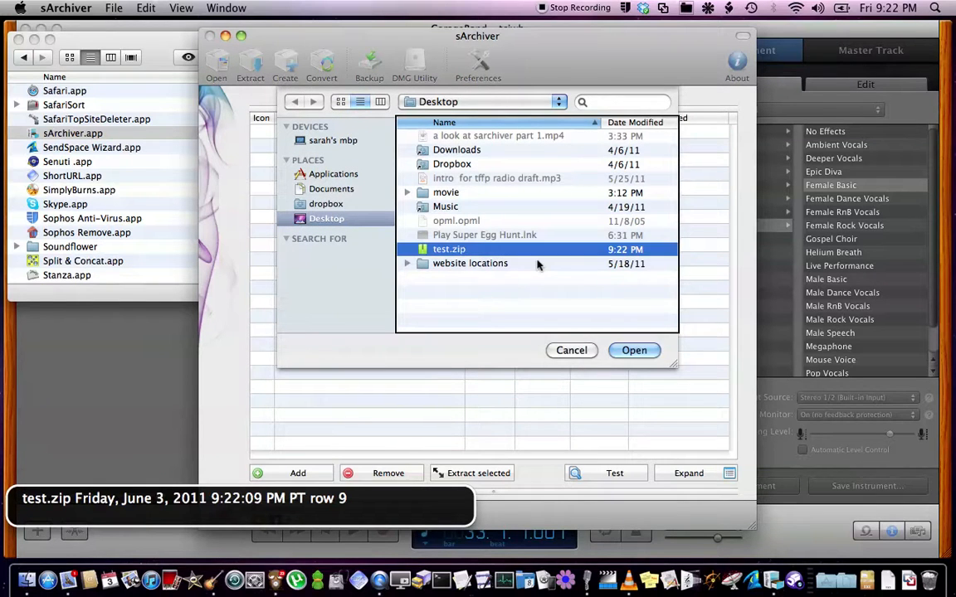
{"action": "key", "text": "Return"}
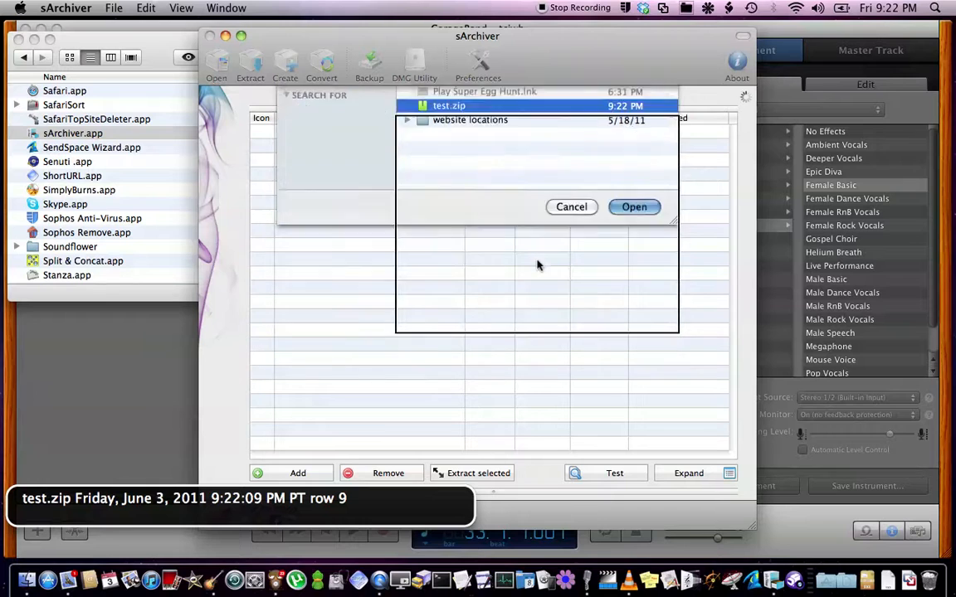
- Start converting the opened test.zip archive to RAR
{"action": "left_click", "coordinate": [253, 73]}
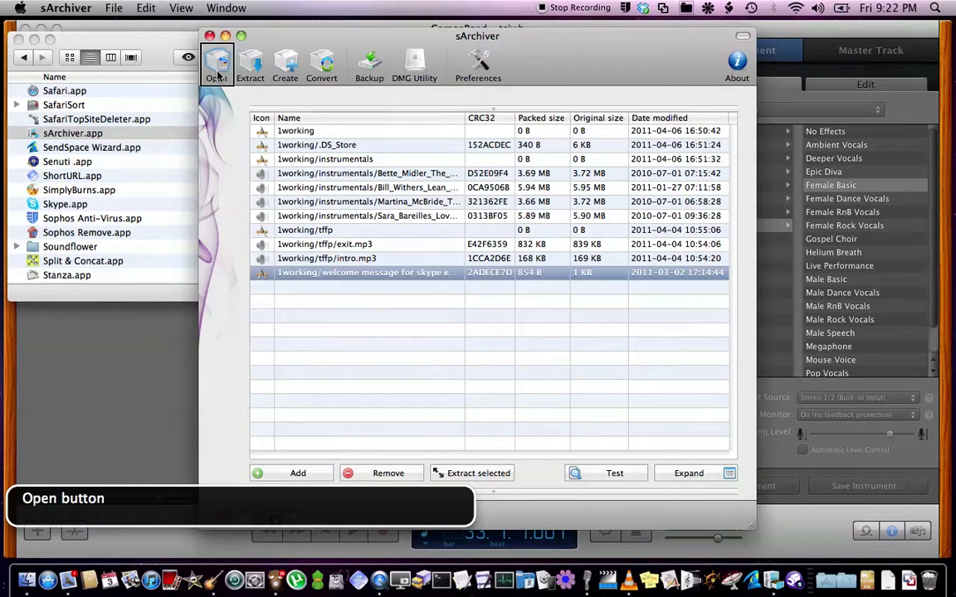
{"action": "left_click", "coordinate": [322, 73]}
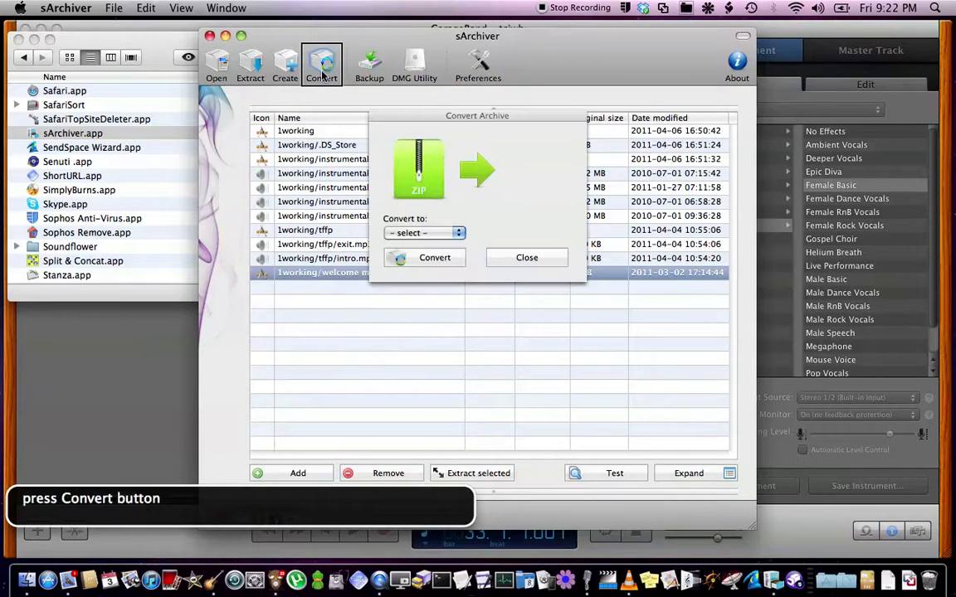
{"action": "left_click", "coordinate": [425, 234]}
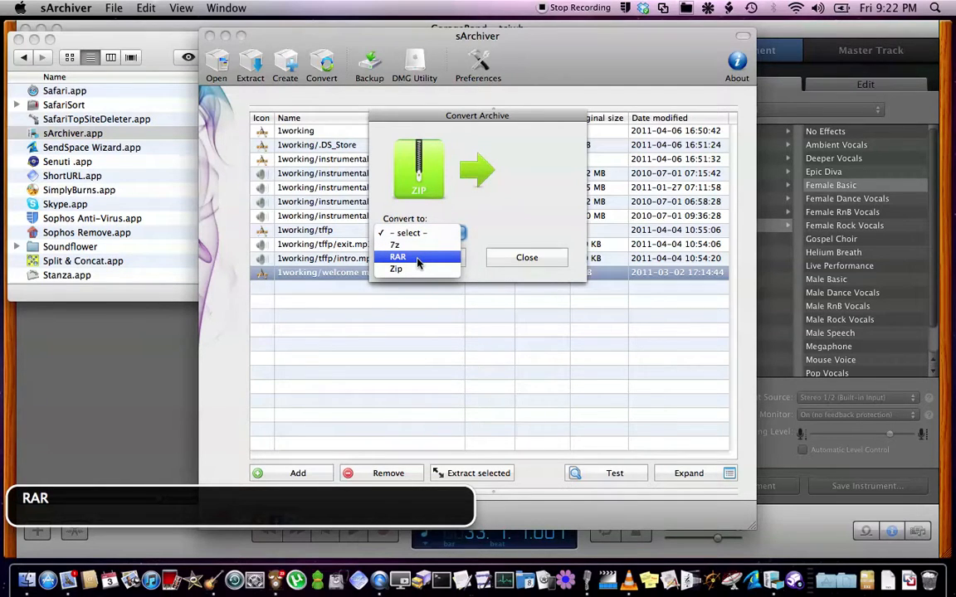
{"action": "left_click", "coordinate": [417, 259]}
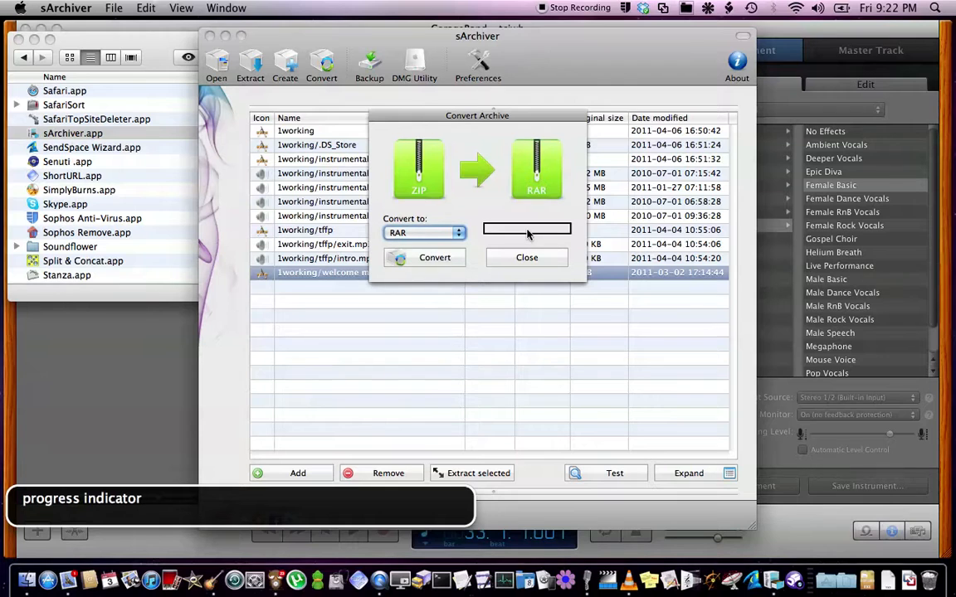
{"action": "left_click", "coordinate": [426, 261]}
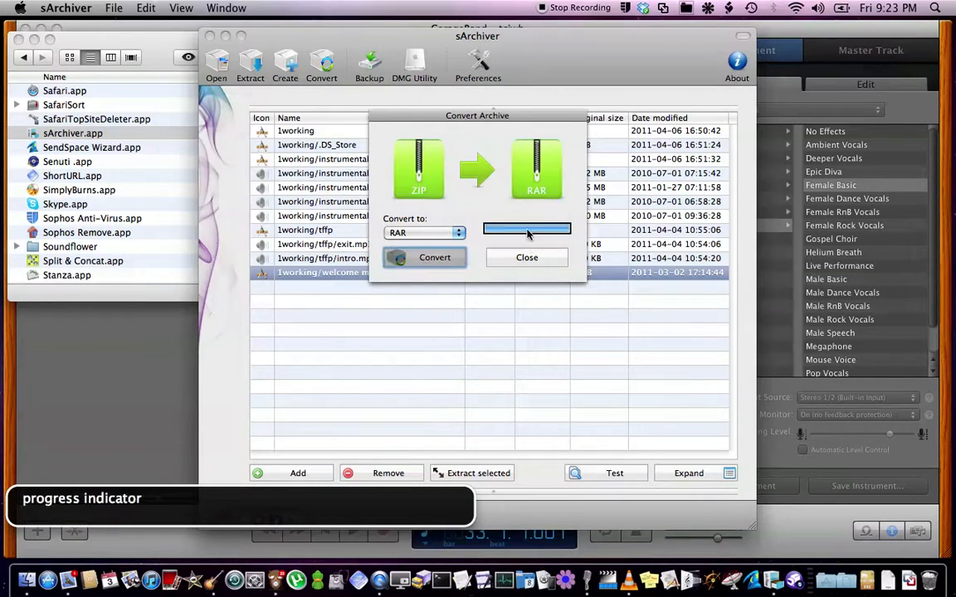
- Examine the controls in the Convert Archive dialog and try to start the RAR conversion again
{"action": "key", "text": "ctrl+alt+Left"}
{"action": "key", "text": "ctrl+alt+Left"}
{"action": "key", "text": "ctrl+alt+Left"}
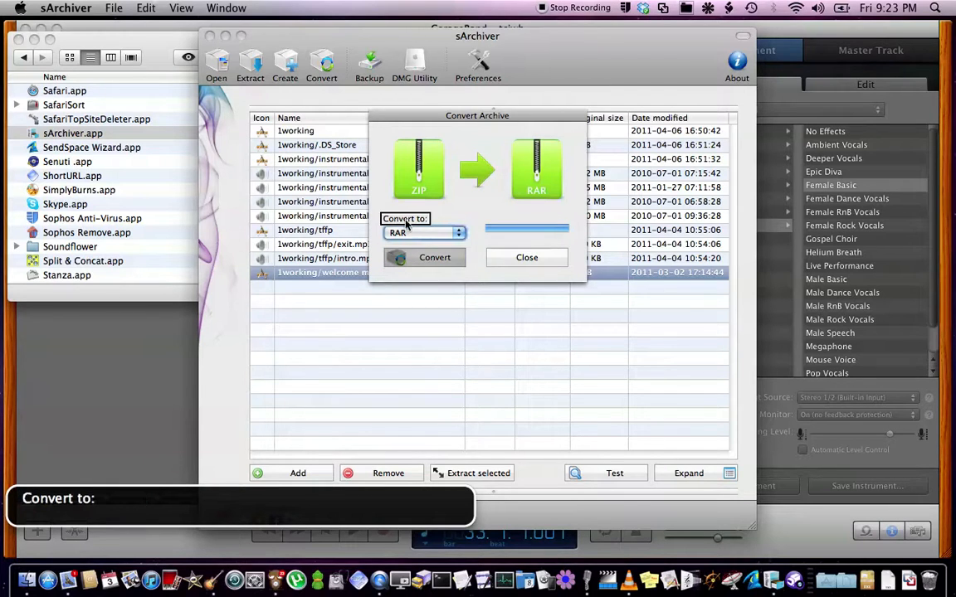
{"action": "key", "text": "ctrl+alt+Left"}
{"action": "key", "text": "ctrl+alt+Left"}
{"action": "key", "text": "ctrl+alt+Left"}
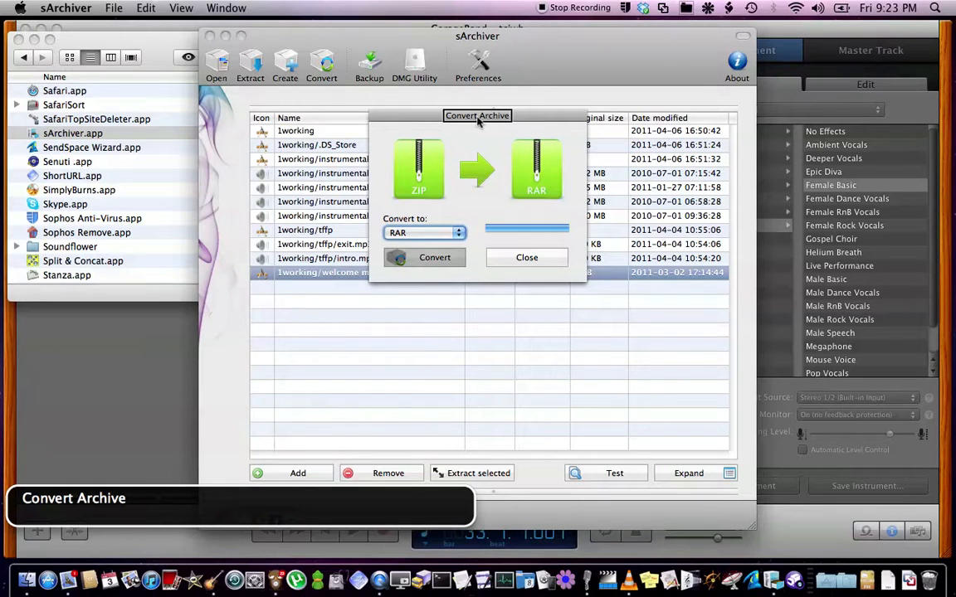
{"action": "key", "text": "ctrl+alt+Left"}
{"action": "key", "text": "ctrl+alt+Left"}
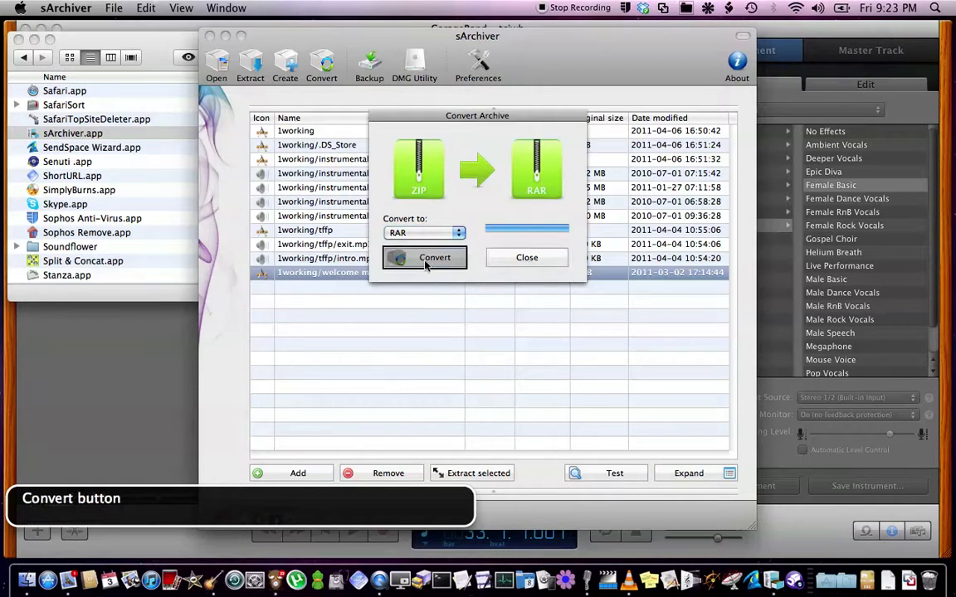
{"action": "key", "text": "ctrl+alt+space"}
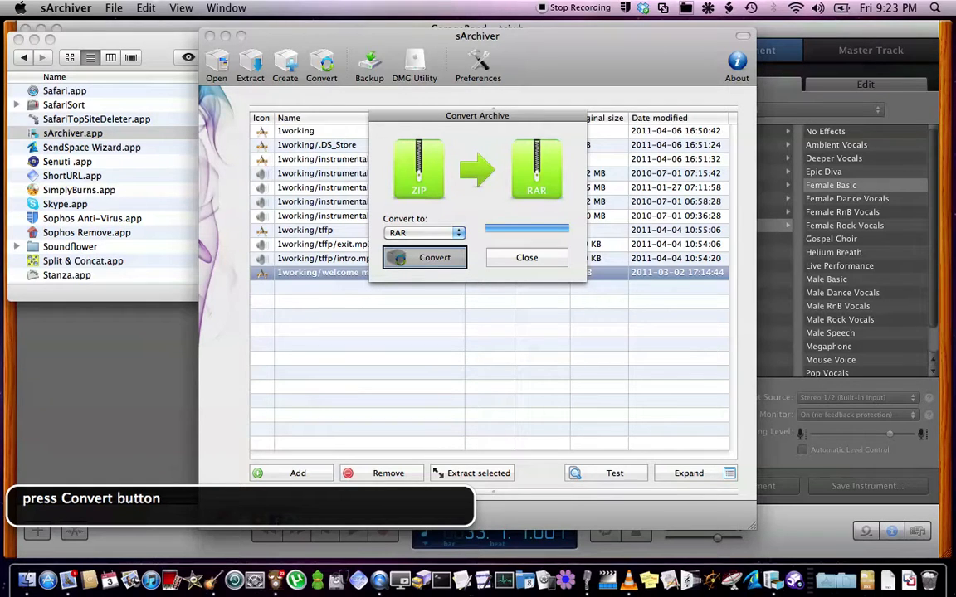
- Switch to VLC media player, restart playback and go back to the previous track
{"action": "key", "text": "super+Tab"}
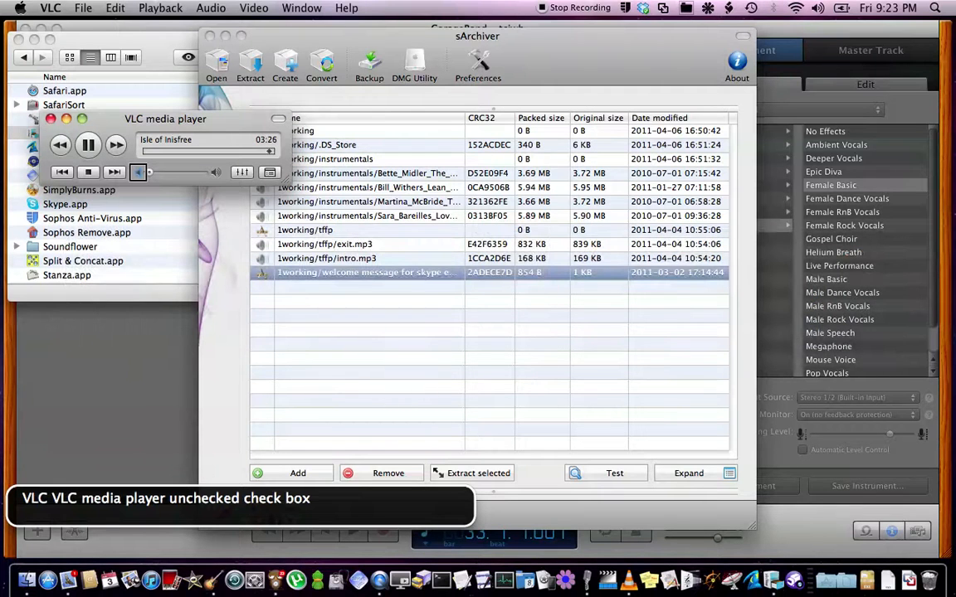
{"action": "key", "text": "space"}
{"action": "key", "text": "space"}
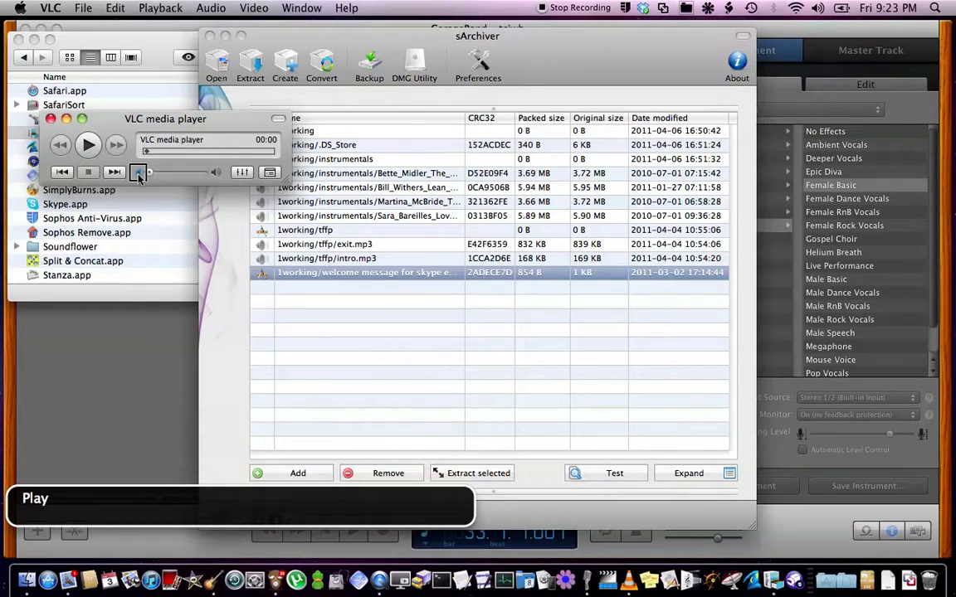
{"action": "key", "text": "ctrl+alt+Left"}
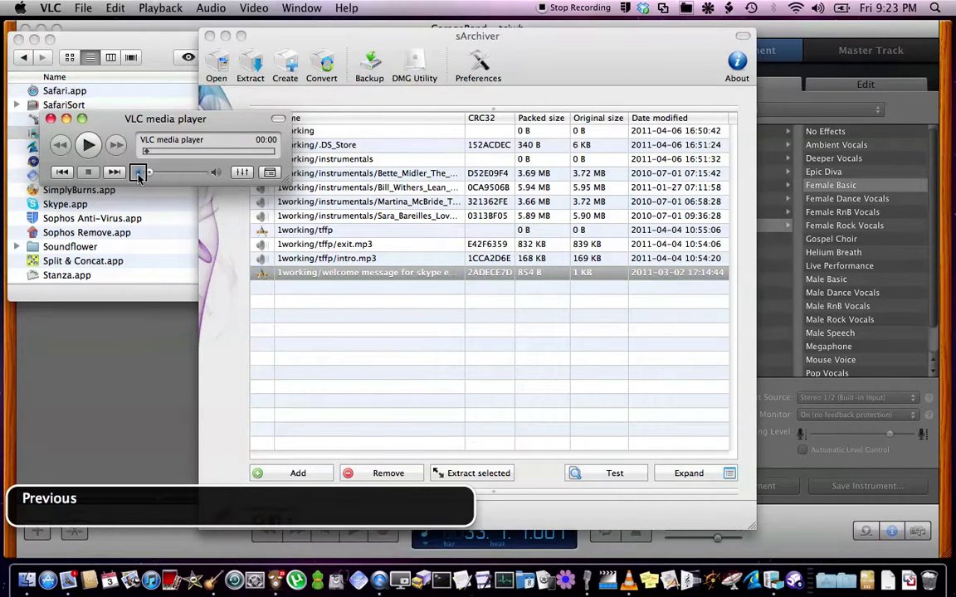
{"action": "key", "text": "ctrl+alt+Left"}
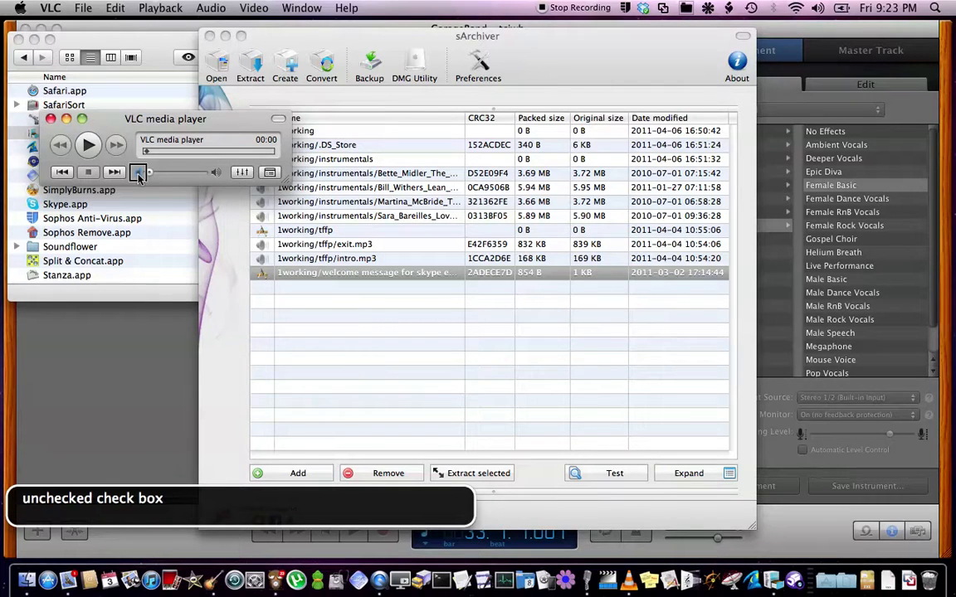
{"action": "key", "text": "space"}
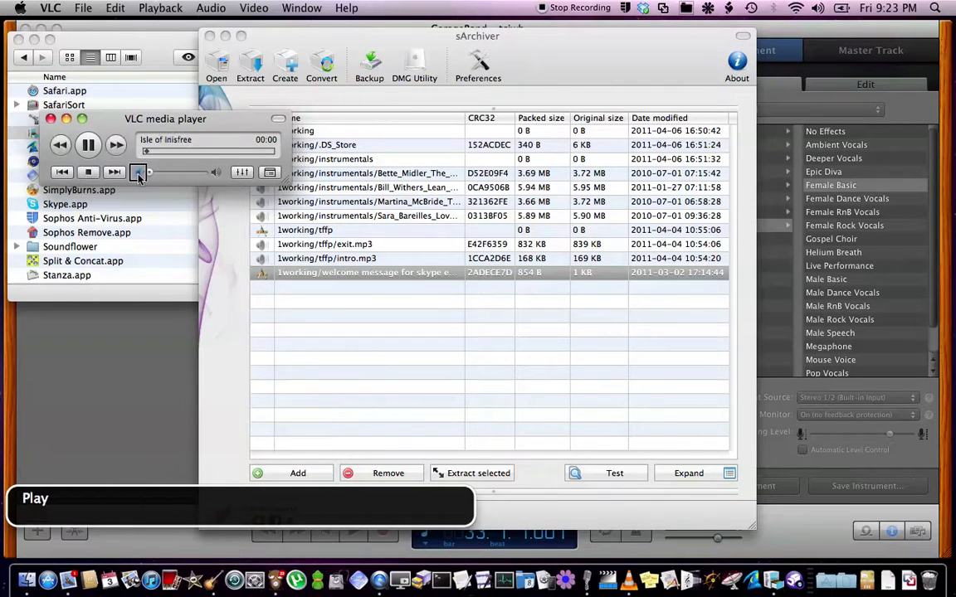
{"action": "key", "text": "ctrl+alt+Left"}
{"action": "key", "text": "space"}
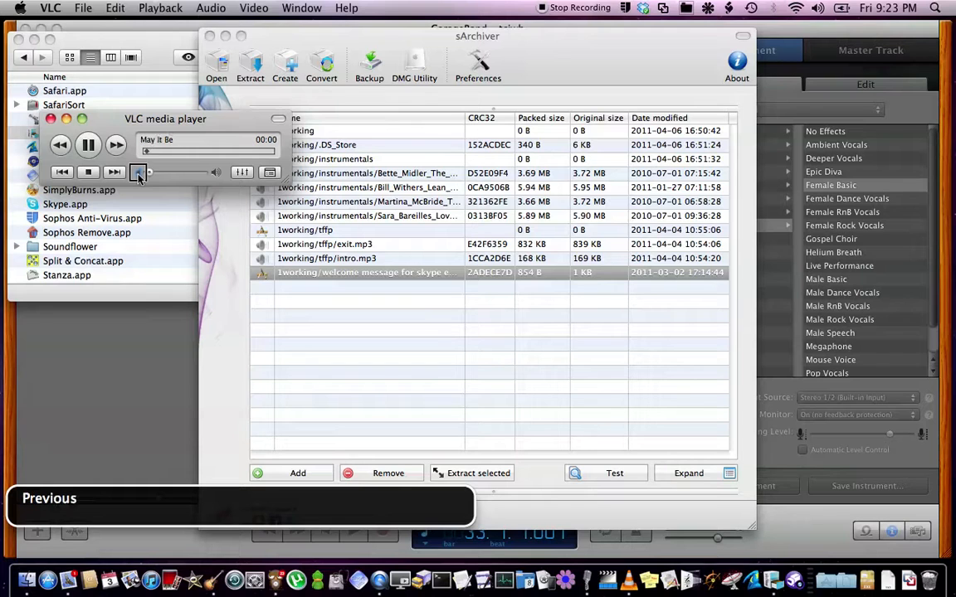
- Return to sArchiver and review the buttons and format choice in the Convert Archive dialog
{"action": "key", "text": "super+Tab"}
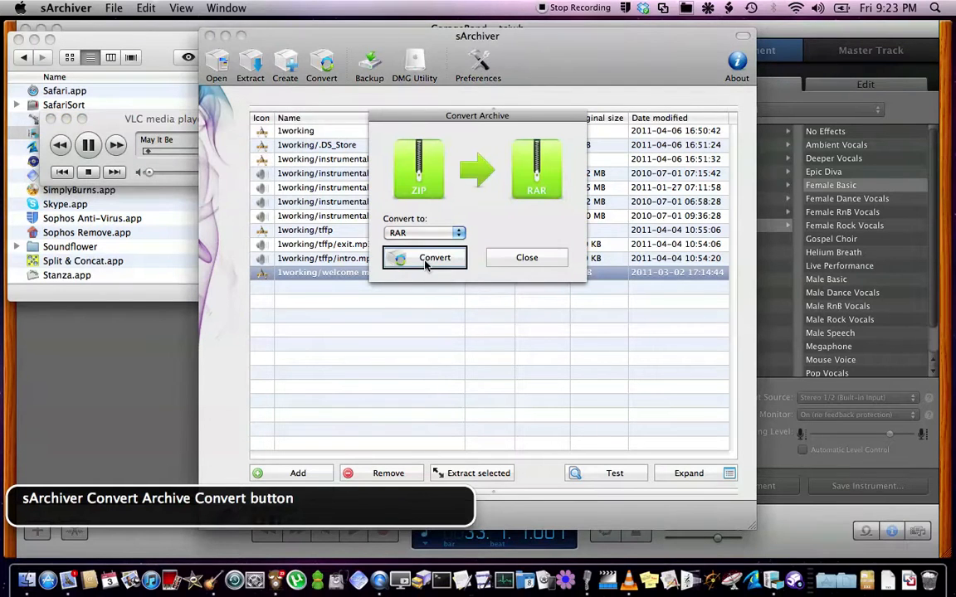
{"action": "key", "text": "ctrl+alt+Right"}
{"action": "key", "text": "ctrl+alt+Left"}
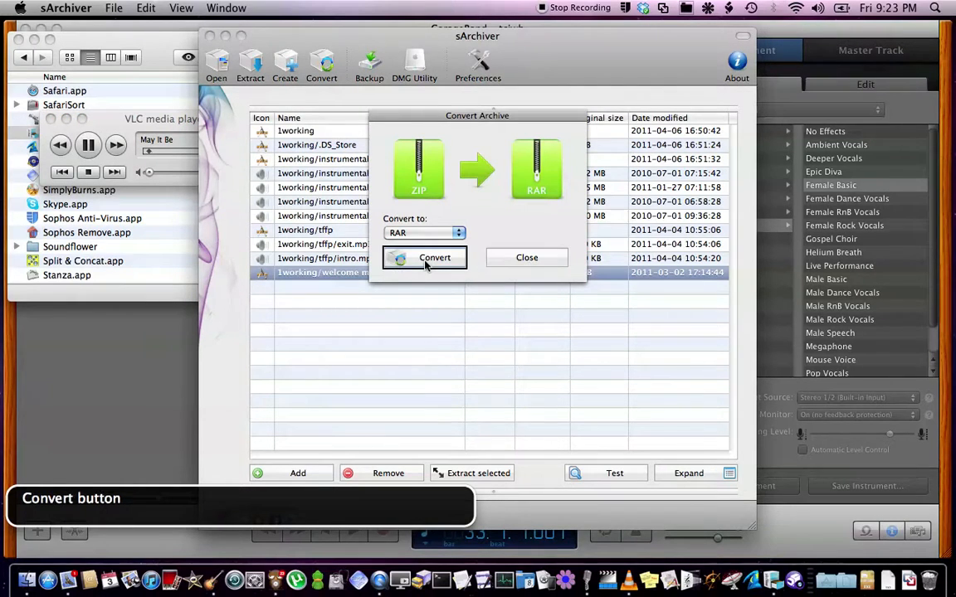
{"action": "key", "text": "ctrl+alt+Left"}
{"action": "key", "text": "ctrl+alt+Left"}
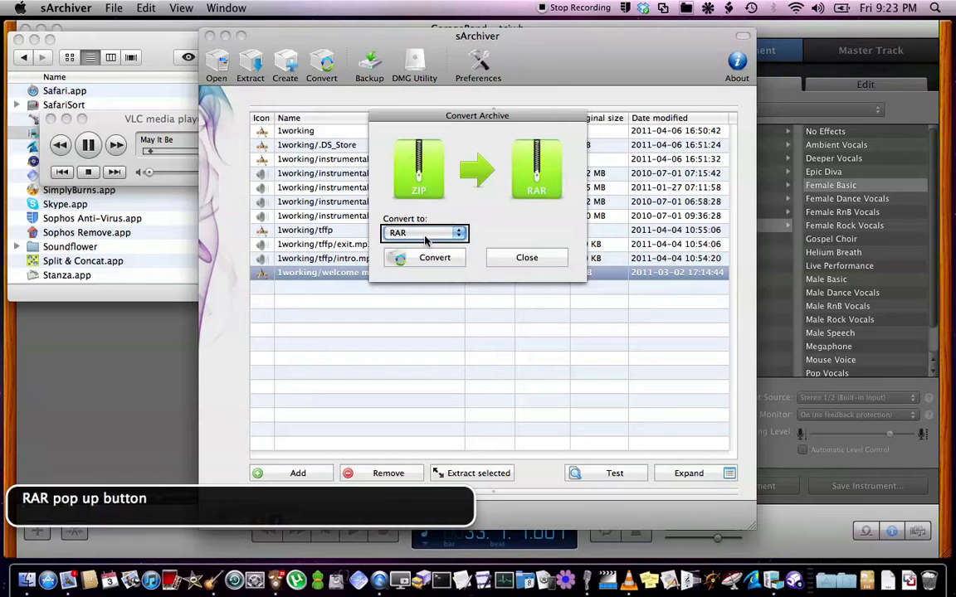
{"action": "key", "text": "ctrl+alt+Left"}
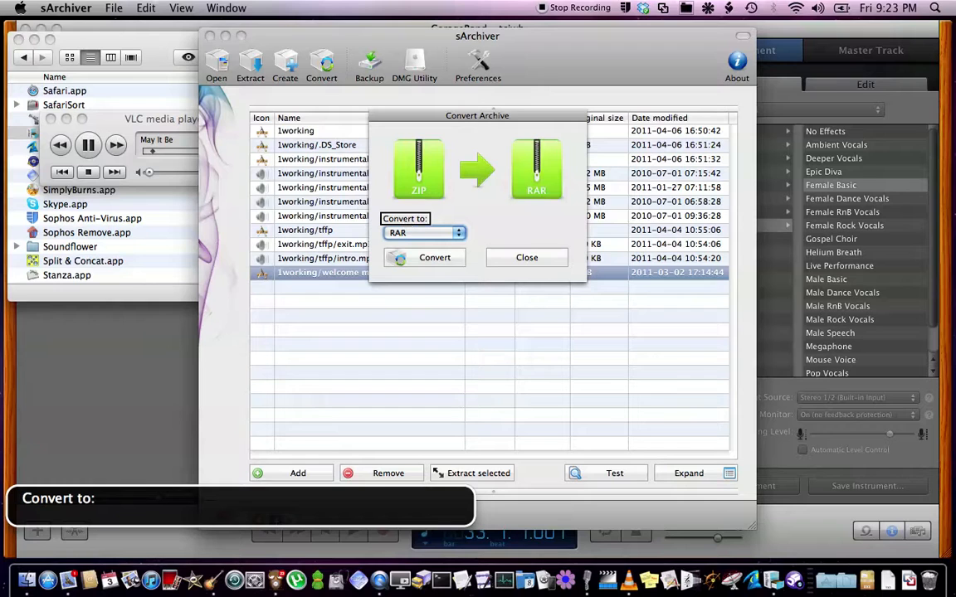
- Switch to Finder and check the Desktop folder for test.rar and test.zip
{"action": "key", "text": "super+Tab"}
{"action": "key", "text": "ctrl+alt+shift+d"}
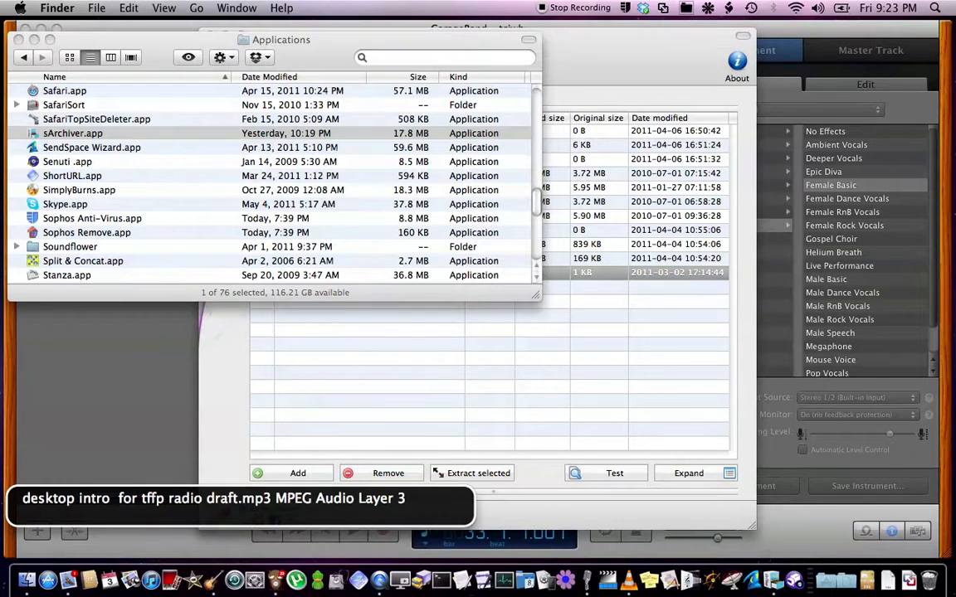
{"action": "key", "text": "super+shift+d"}
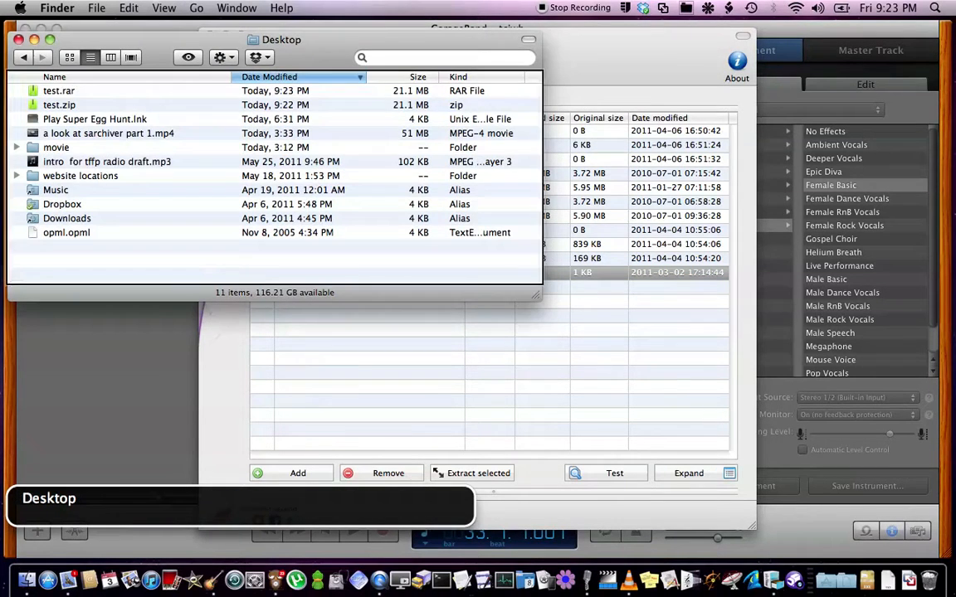
{"action": "key", "text": "Down"}
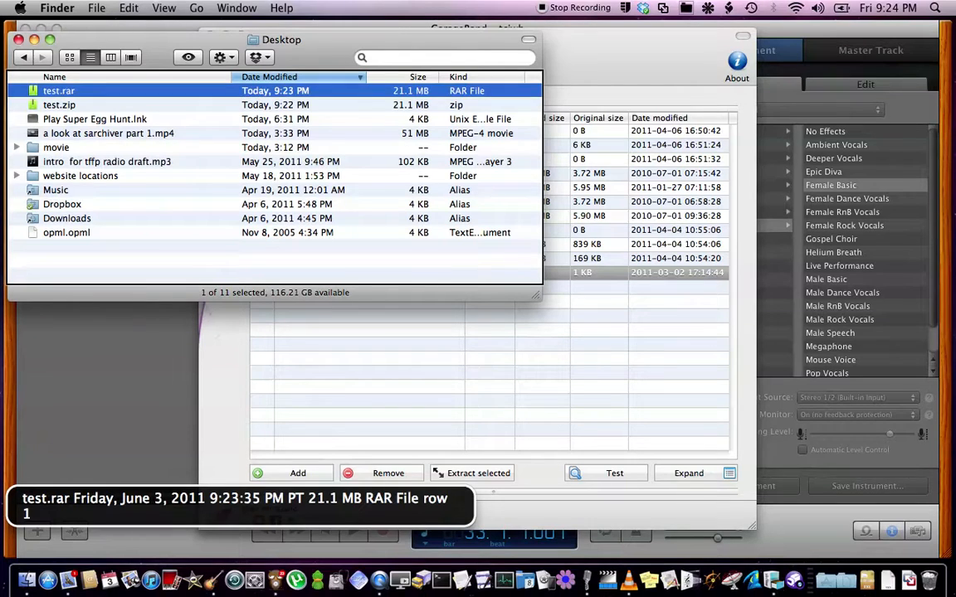
{"action": "key", "text": "Down"}
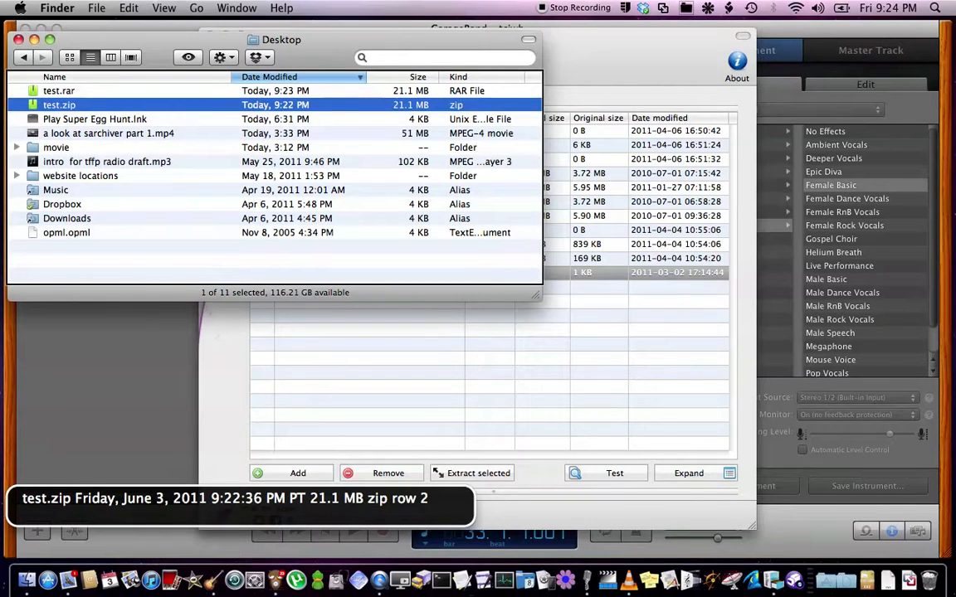
{"action": "key", "text": "Up"}
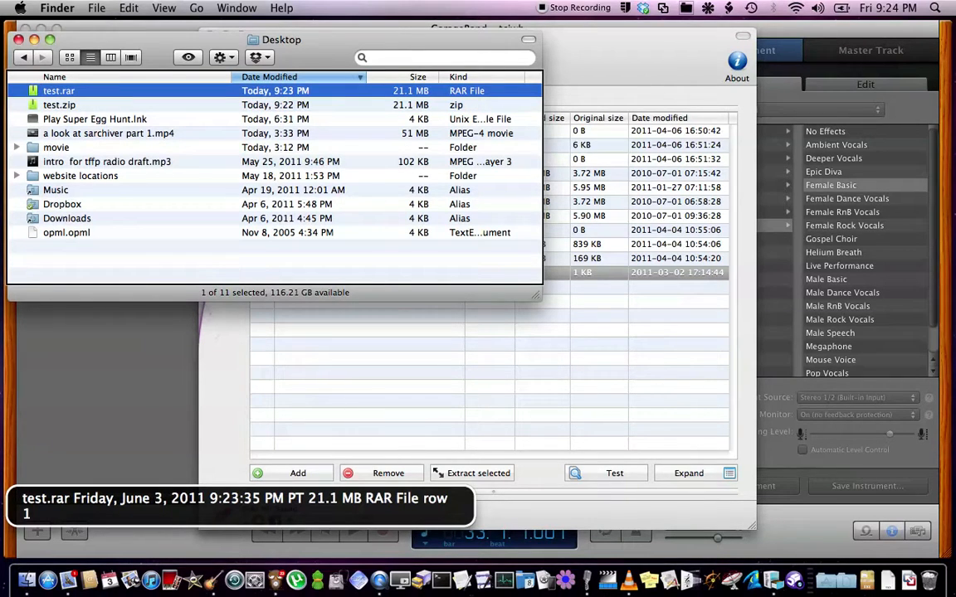
- Switch back to sArchiver and close the Convert Archive dialog
{"action": "key", "text": "super+Tab"}
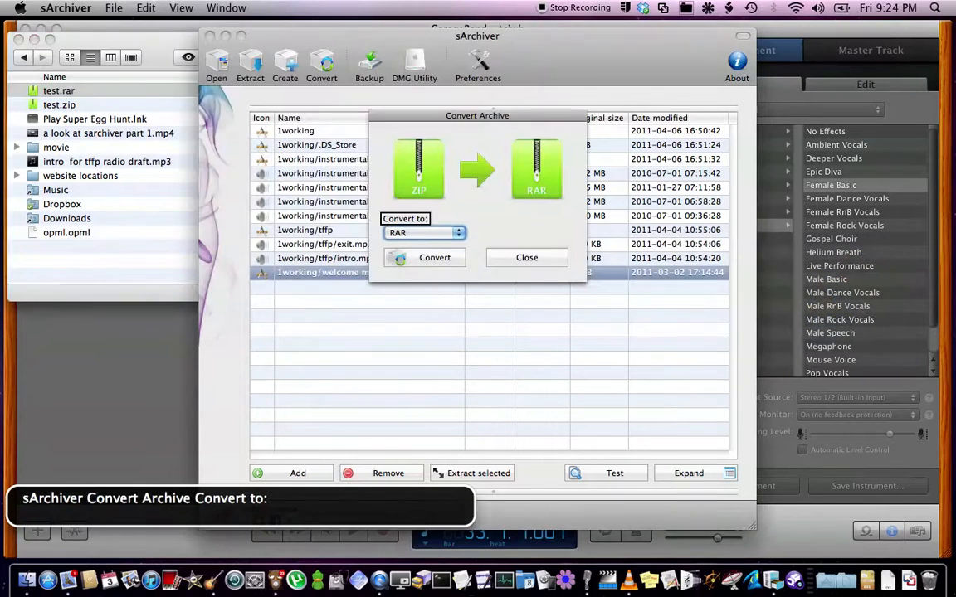
{"action": "key", "text": "ctrl+alt+space"}
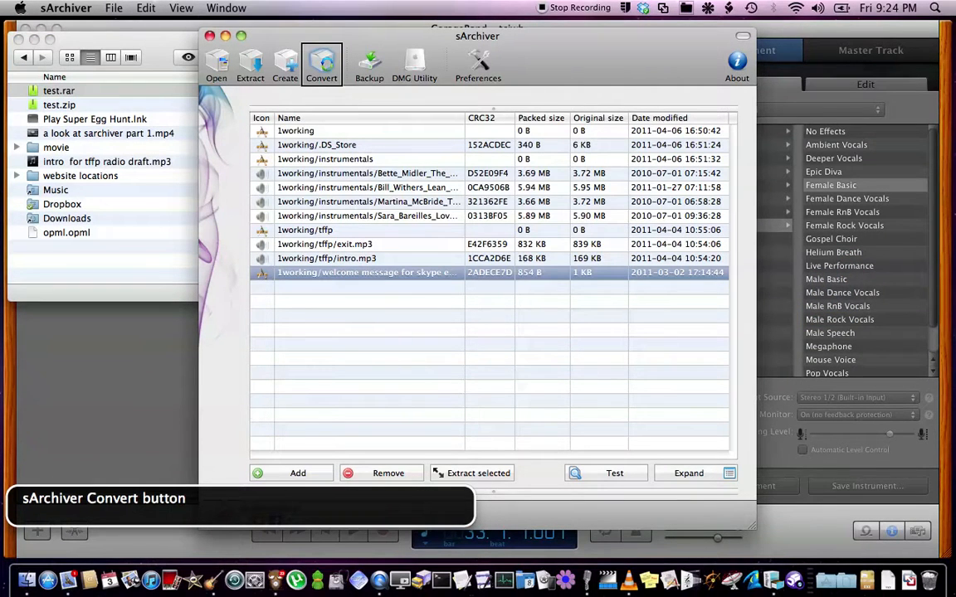
- Examine the main window's commands, including Open, Extract, Create, Convert, Backup, DMG Utility and Preferences
{"action": "key", "text": "ctrl+alt+Right"}
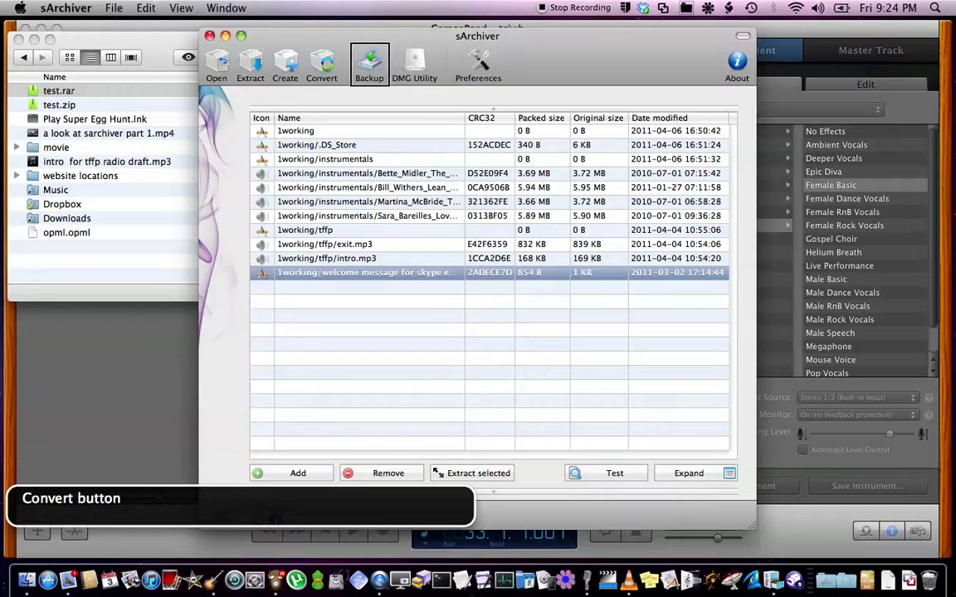
{"action": "key", "text": "ctrl+alt+Right"}
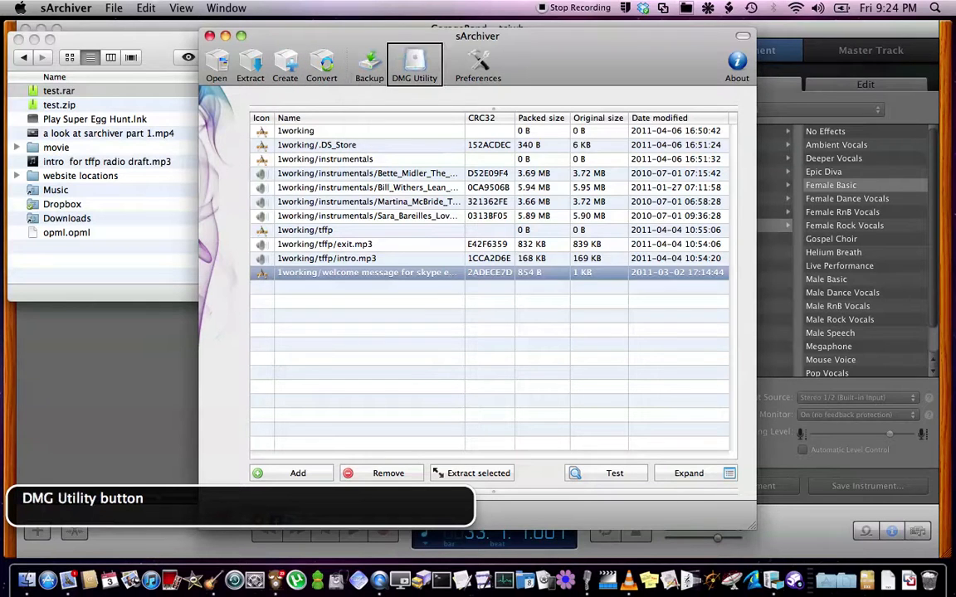
{"action": "key", "text": "ctrl+alt+Left"}
{"action": "key", "text": "ctrl+alt+Left"}
{"action": "key", "text": "ctrl+alt+Left"}
{"action": "key", "text": "ctrl+alt+Left"}
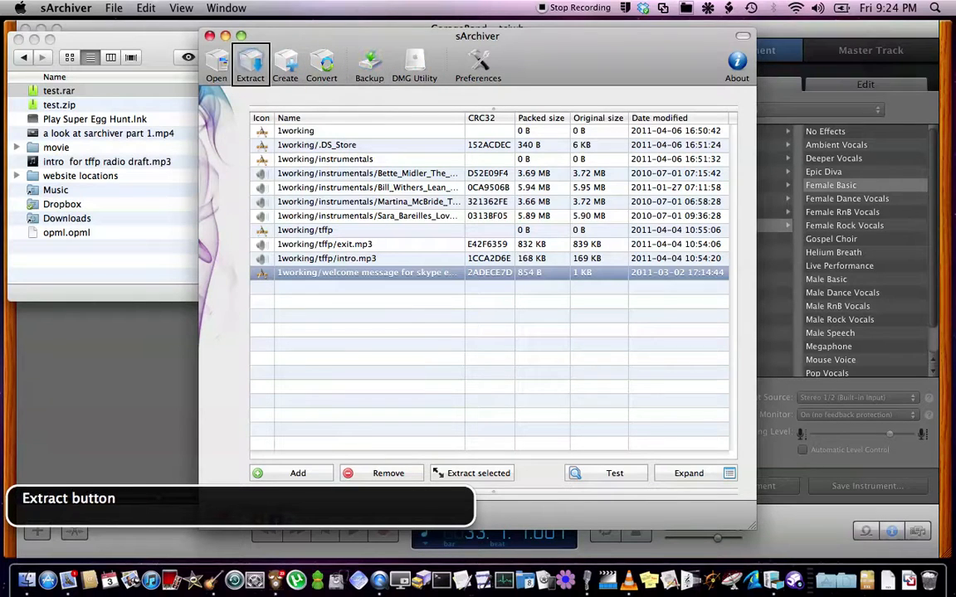
{"action": "key", "text": "ctrl+alt+Left"}
{"action": "key", "text": "ctrl+alt+Right"}
{"action": "key", "text": "ctrl+alt+Right"}
{"action": "key", "text": "ctrl+alt+Right"}
{"action": "key", "text": "ctrl+alt+Right"}
{"action": "key", "text": "ctrl+alt+Right"}
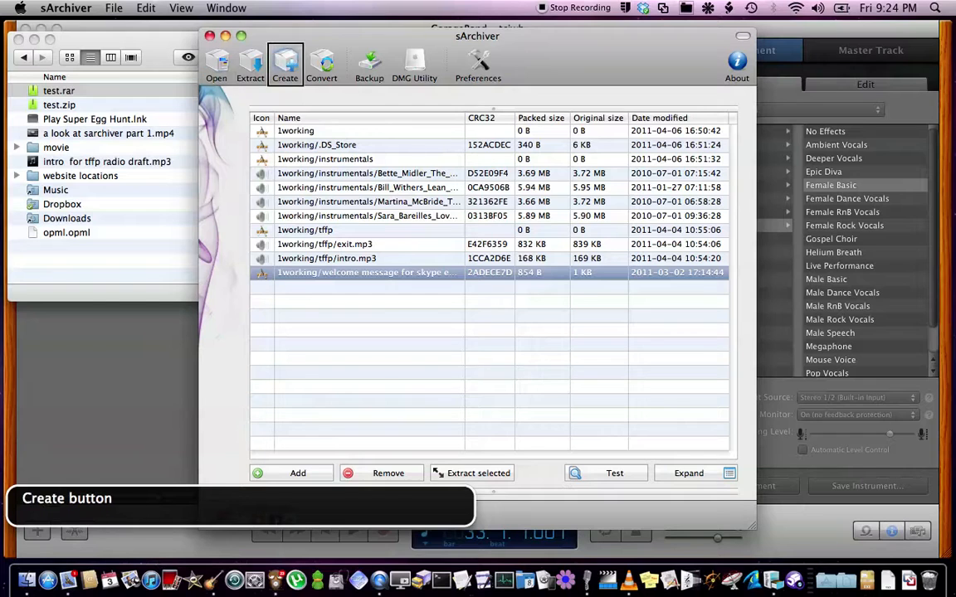
{"action": "key", "text": "ctrl+alt+Right"}
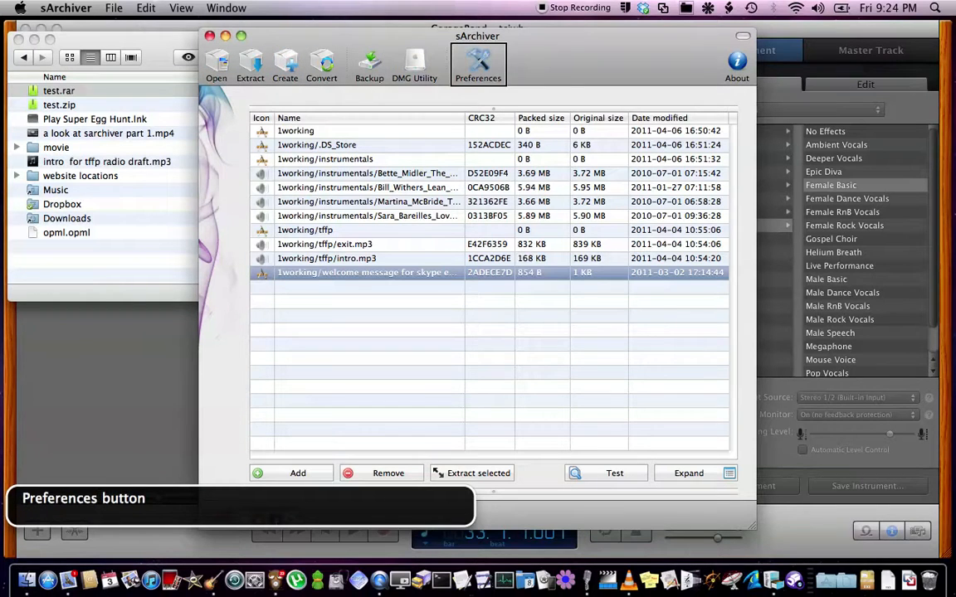
{"action": "key", "text": "ctrl+alt+Right"}
{"action": "key", "text": "ctrl+alt+Left"}
{"action": "key", "text": "ctrl+alt+Left"}
{"action": "key", "text": "ctrl+alt+Left"}
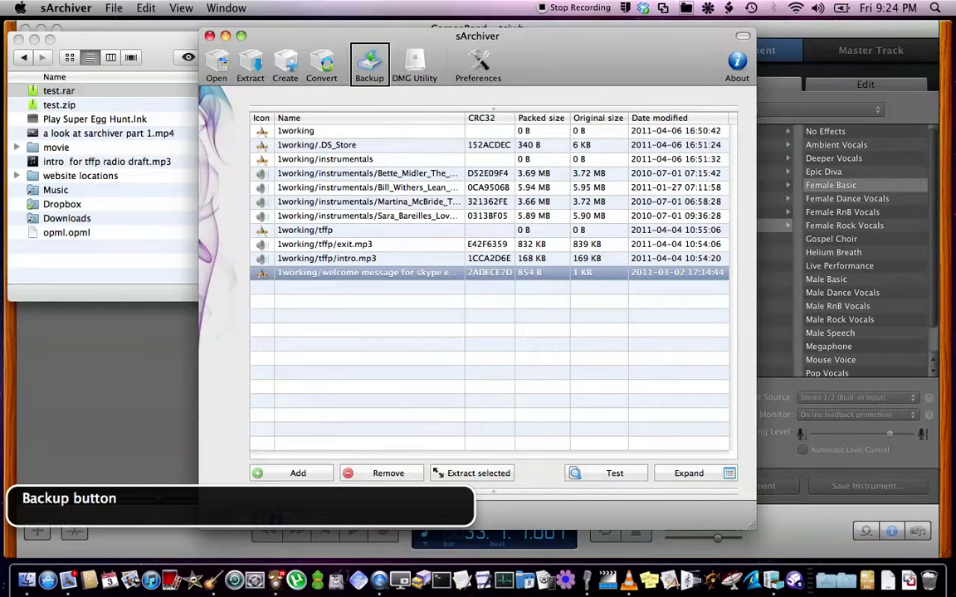
- Open the Backup view of the main window
{"action": "key", "text": "ctrl+alt+Left"}
{"action": "key", "text": "ctrl+alt+Left"}
{"action": "key", "text": "ctrl+alt+Right"}
{"action": "key", "text": "ctrl+alt+Right"}
{"action": "key", "text": "ctrl+alt+space"}
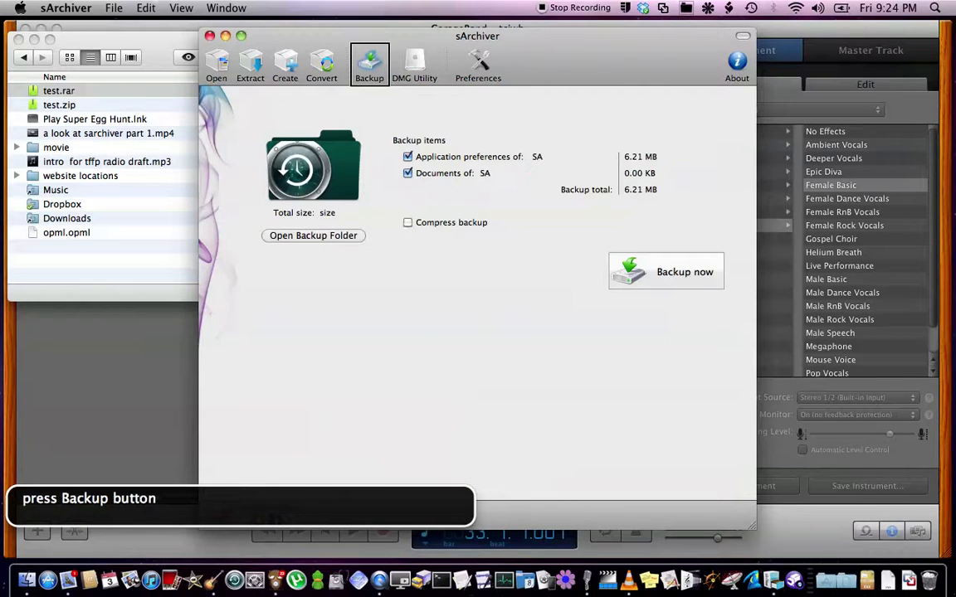
- Examine the backup items and the sizes listed for application preferences and documents
{"action": "key", "text": "ctrl+alt+shift+Up"}
{"action": "key", "text": "ctrl+alt+Right"}
{"action": "key", "text": "ctrl+alt+Right"}
{"action": "key", "text": "ctrl+alt+Left"}
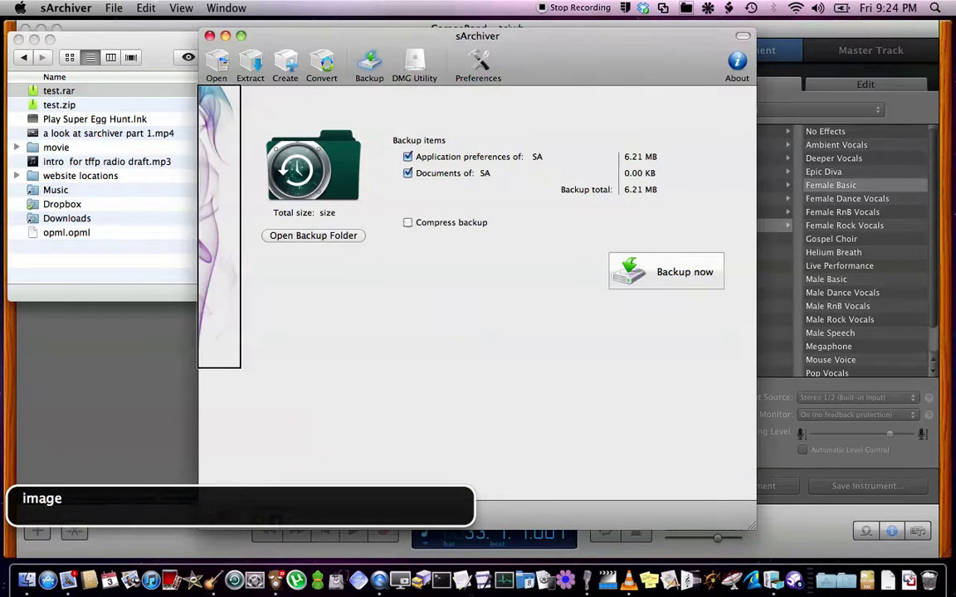
{"action": "key", "text": "ctrl+alt+Right"}
{"action": "key", "text": "ctrl+alt+Right"}
{"action": "key", "text": "ctrl+alt+Right"}
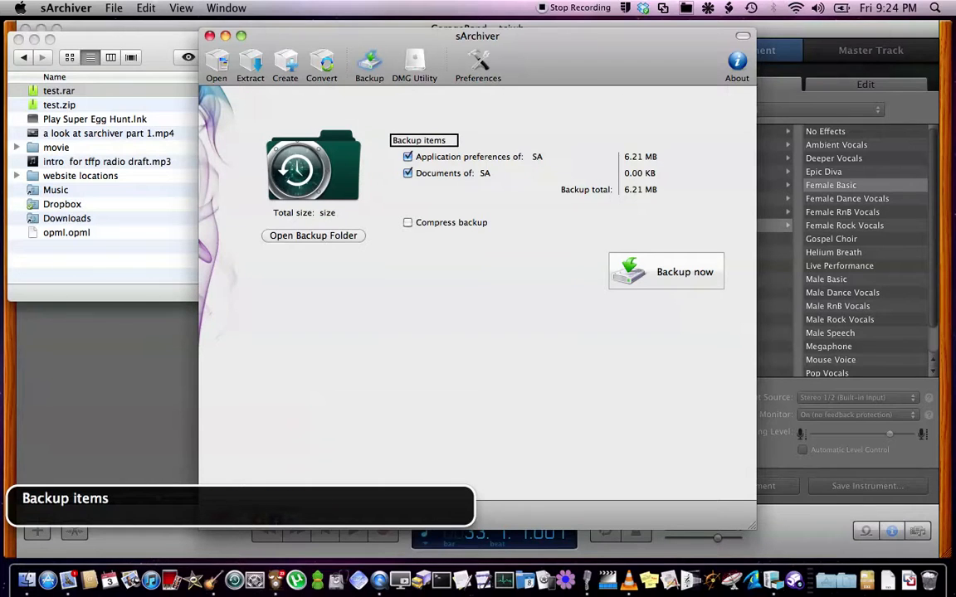
{"action": "key", "text": "ctrl+alt+Right"}
{"action": "key", "text": "ctrl+alt+Right"}
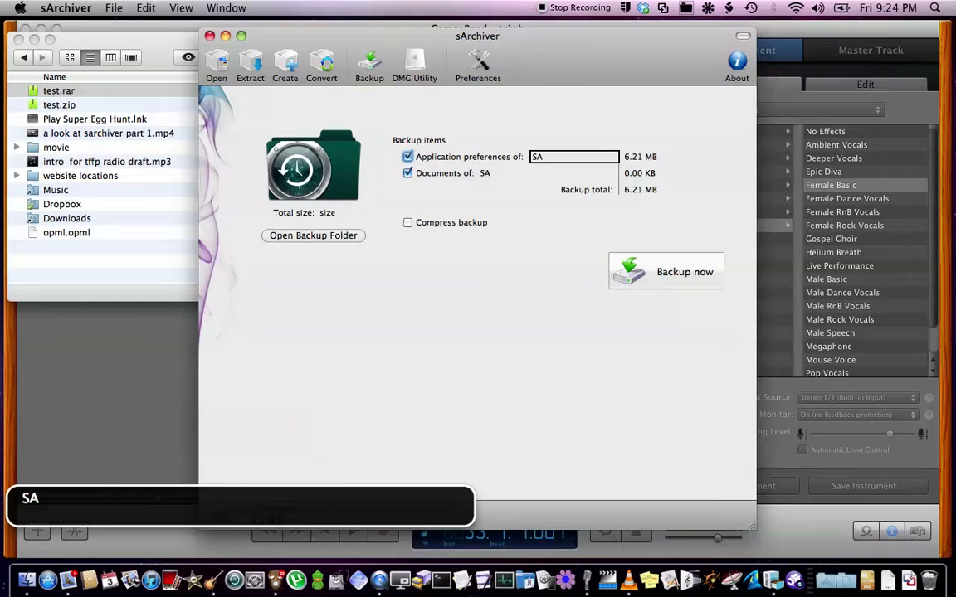
{"action": "key", "text": "ctrl+alt+Right"}
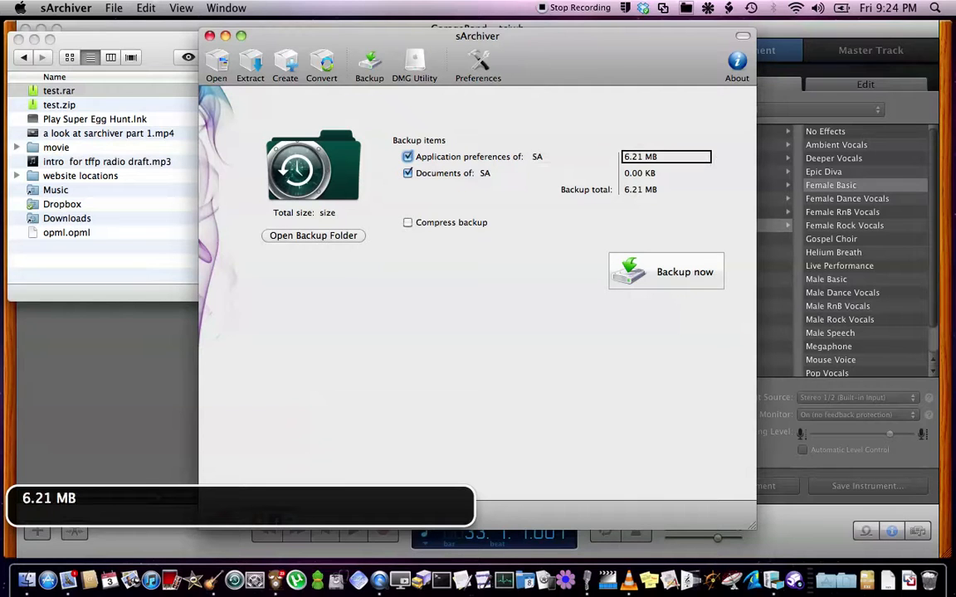
{"action": "key", "text": "ctrl+alt+Right"}
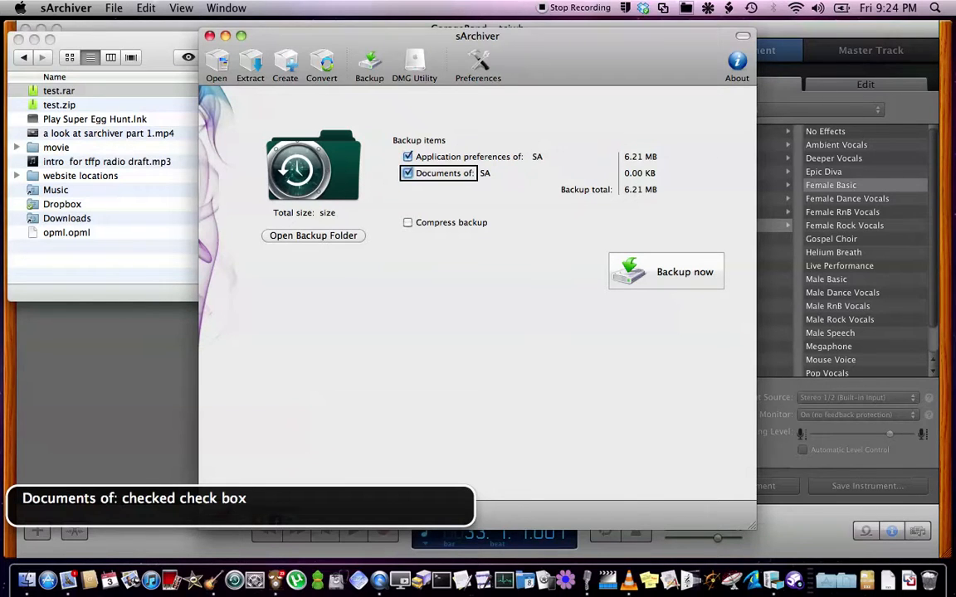
{"action": "key", "text": "ctrl+alt+Right"}
{"action": "key", "text": "ctrl+alt+Right"}
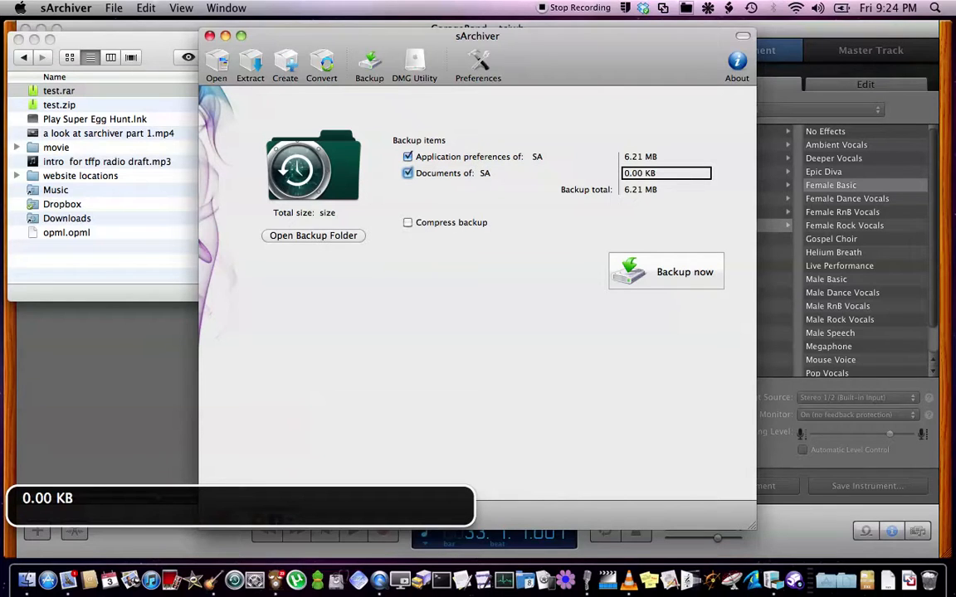
- Exclude the user's documents from the backup items and review the backup total and total size fields
{"action": "key", "text": "ctrl+alt+Left"}
{"action": "key", "text": "ctrl+alt+Left"}
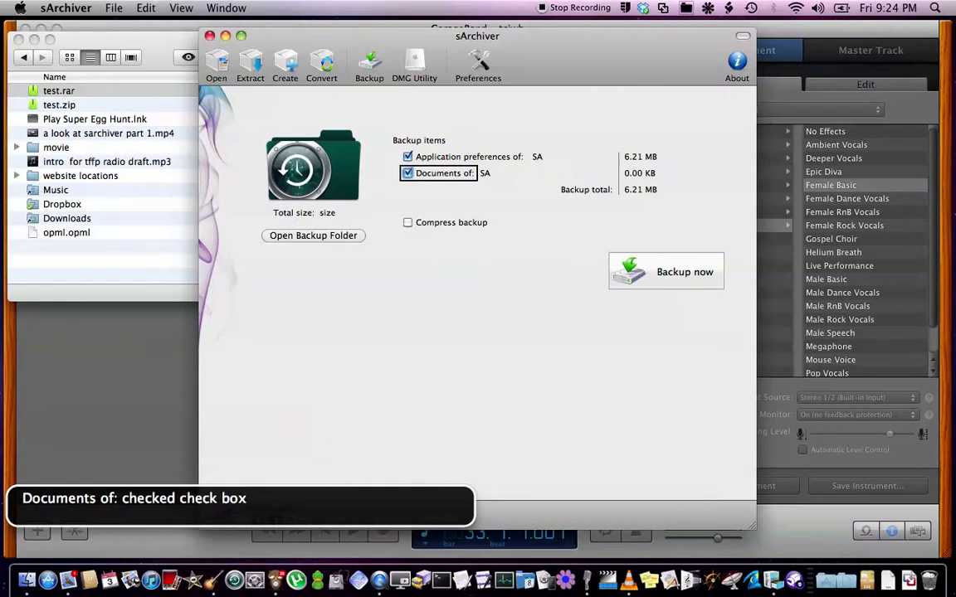
{"action": "key", "text": "ctrl+alt+space"}
{"action": "key", "text": "ctrl+alt+Right"}
{"action": "key", "text": "ctrl+alt+Right"}
{"action": "key", "text": "ctrl+alt+Right"}
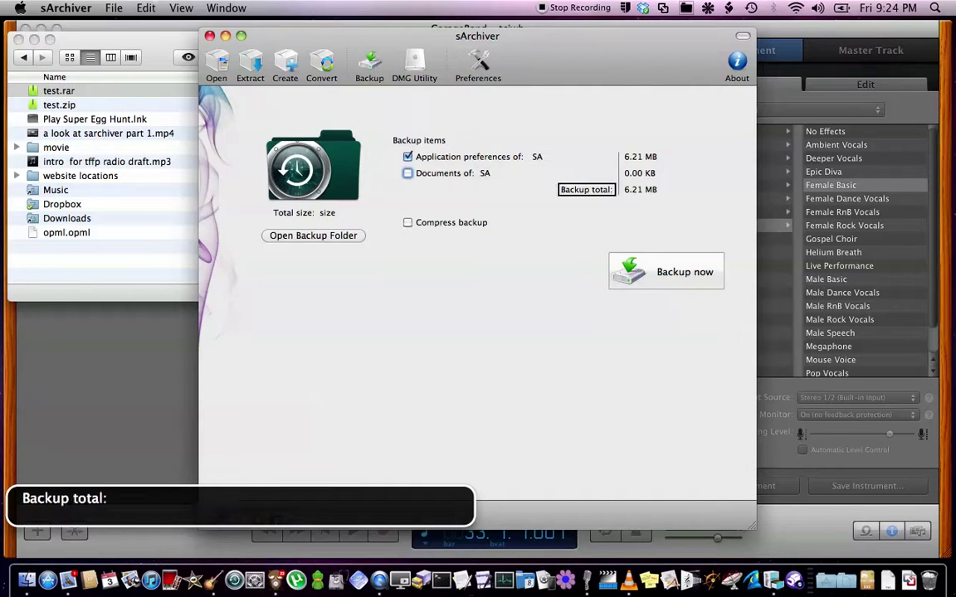
{"action": "key", "text": "ctrl+alt+Right"}
{"action": "key", "text": "ctrl+alt+Right"}
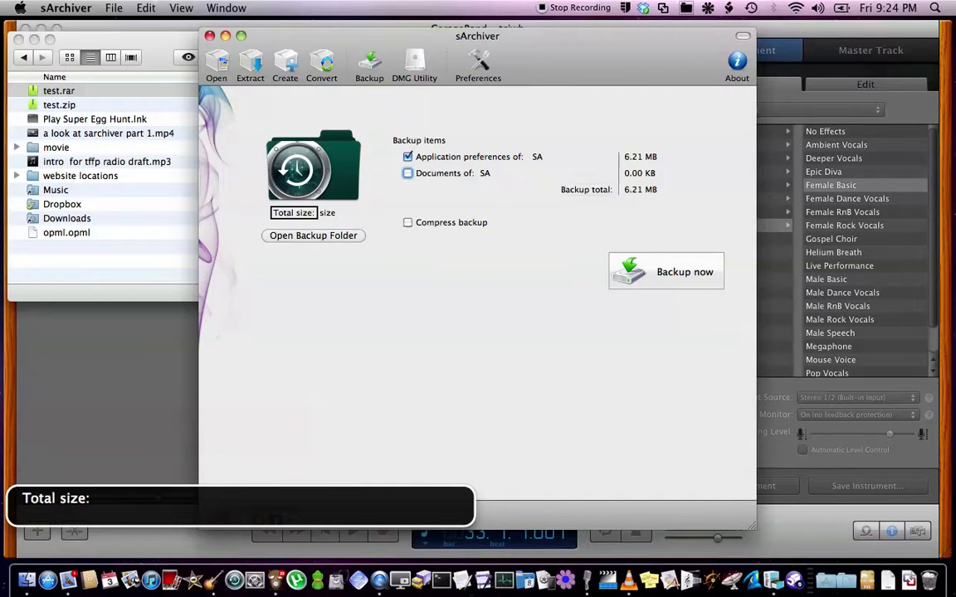
- Switch the Compress backup option on and back off
{"action": "key", "text": "ctrl+alt+Right"}
{"action": "key", "text": "ctrl+alt+Right"}
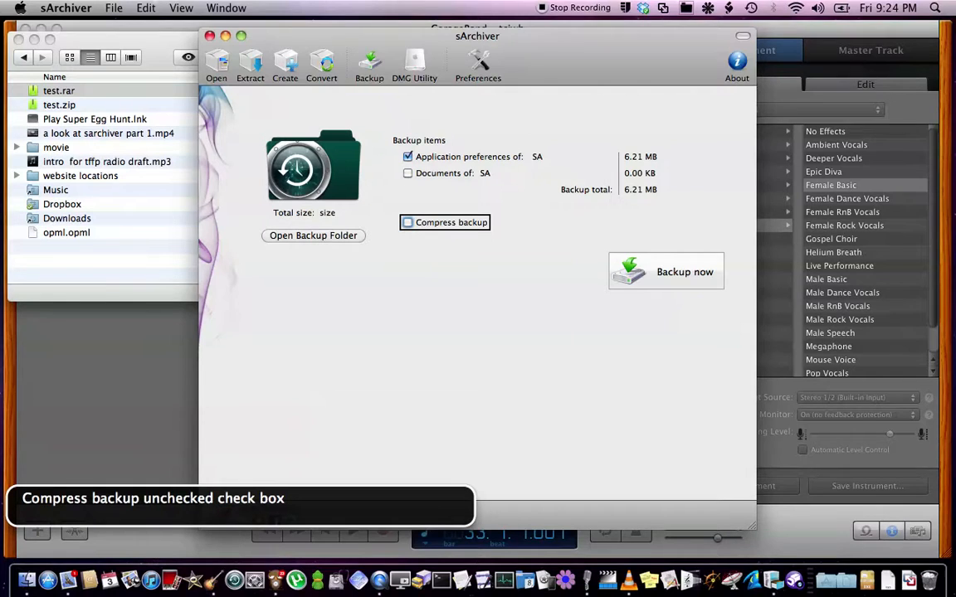
{"action": "key", "text": "ctrl+alt+space"}
{"action": "key", "text": "ctrl+alt+space"}
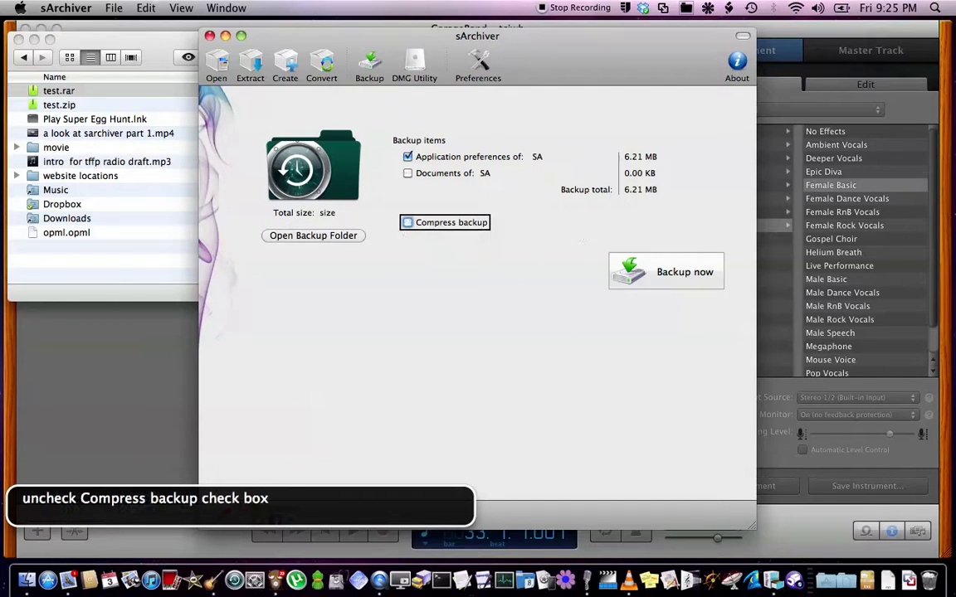
- Try to open the backup folder and dismiss the alert
{"action": "key", "text": "ctrl+alt+Right"}
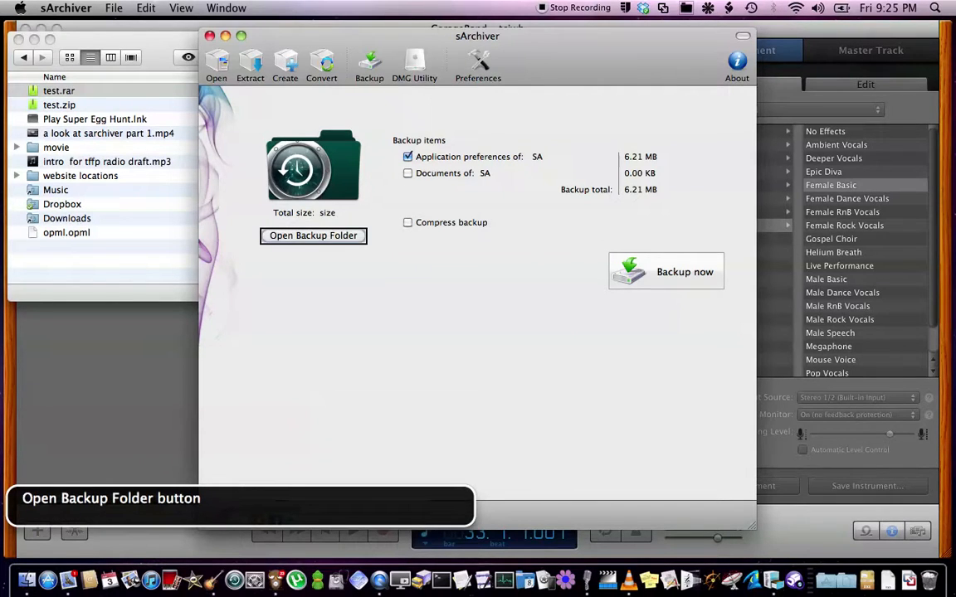
{"action": "key", "text": "ctrl+alt+Right"}
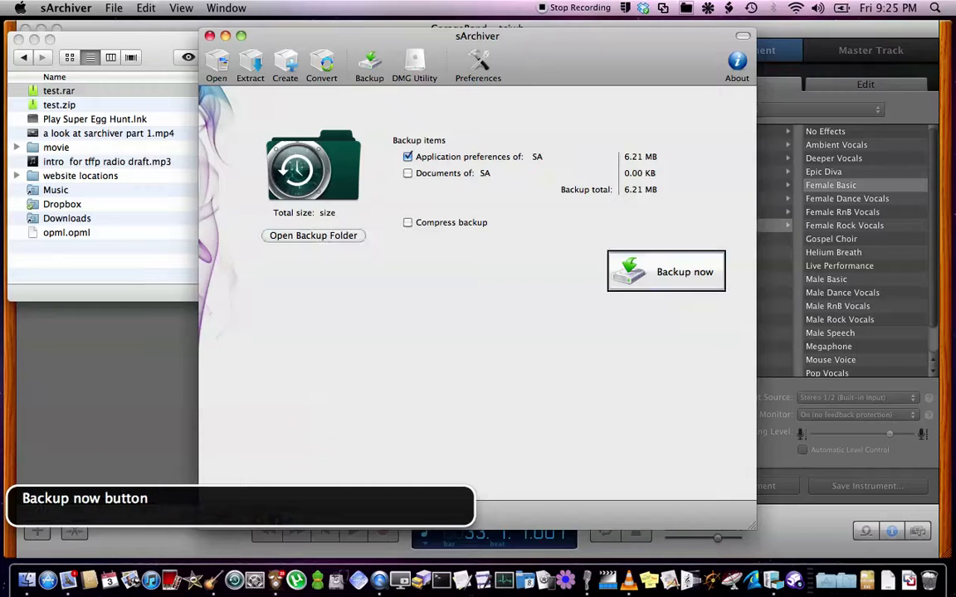
{"action": "key", "text": "ctrl+alt+Left"}
{"action": "key", "text": "ctrl+alt+space"}
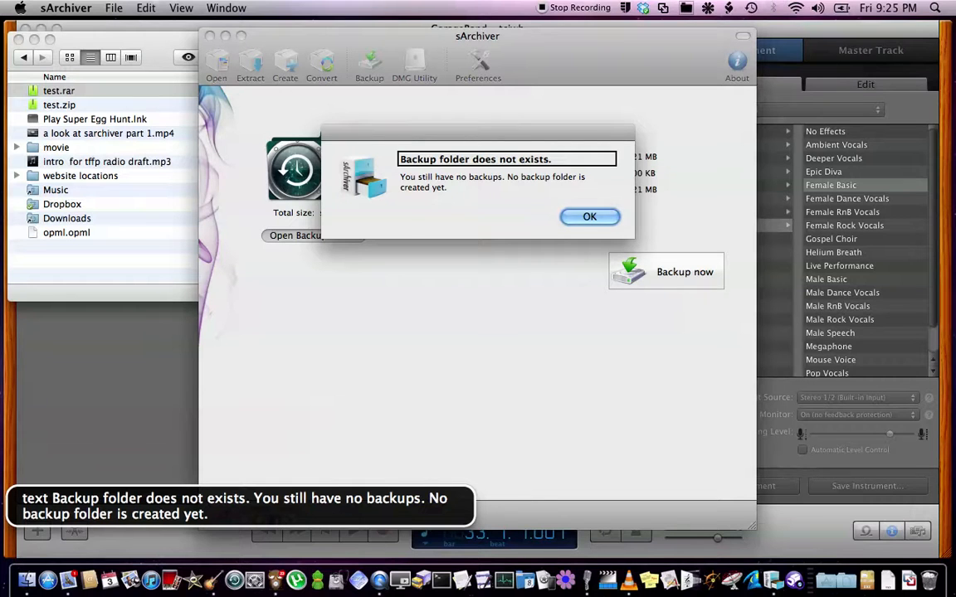
{"action": "key", "text": "ctrl+alt+Right"}
{"action": "key", "text": "ctrl+alt+space"}
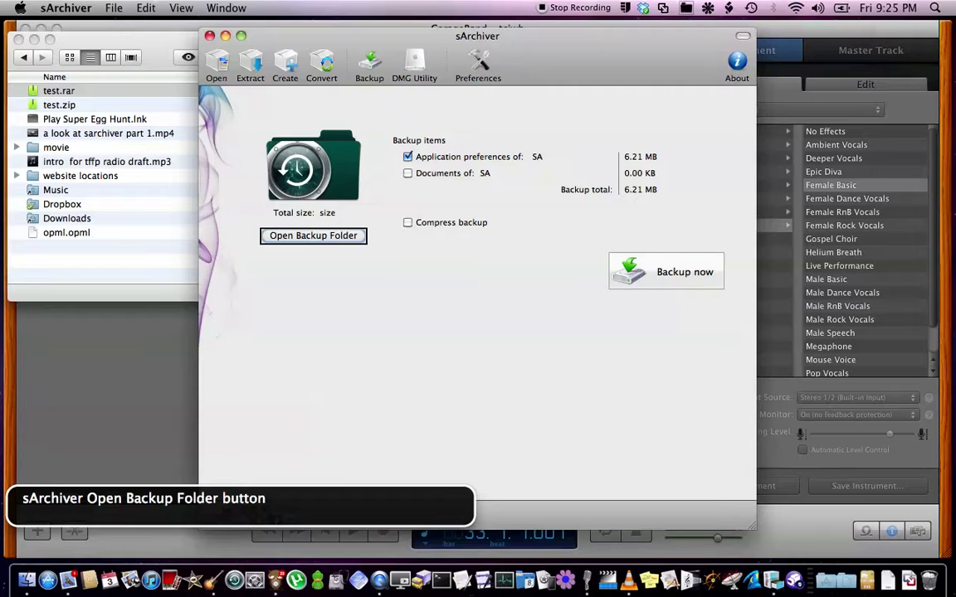
- Start the backup with only the application preferences included and compression off
{"action": "key", "text": "ctrl+alt+Right"}
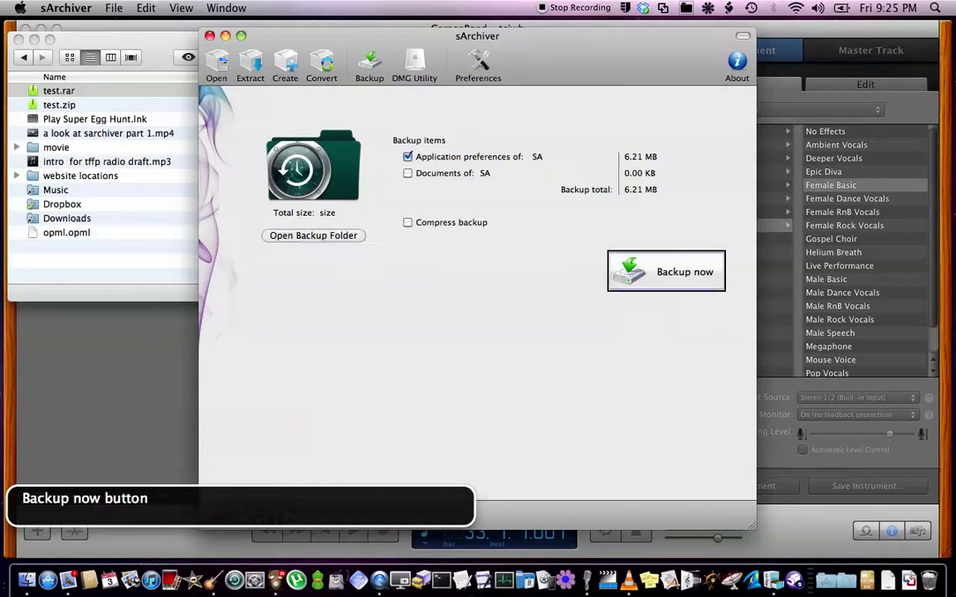
{"action": "key", "text": "ctrl+alt+Right"}
{"action": "key", "text": "ctrl+alt+Left"}
{"action": "key", "text": "ctrl+alt+space"}
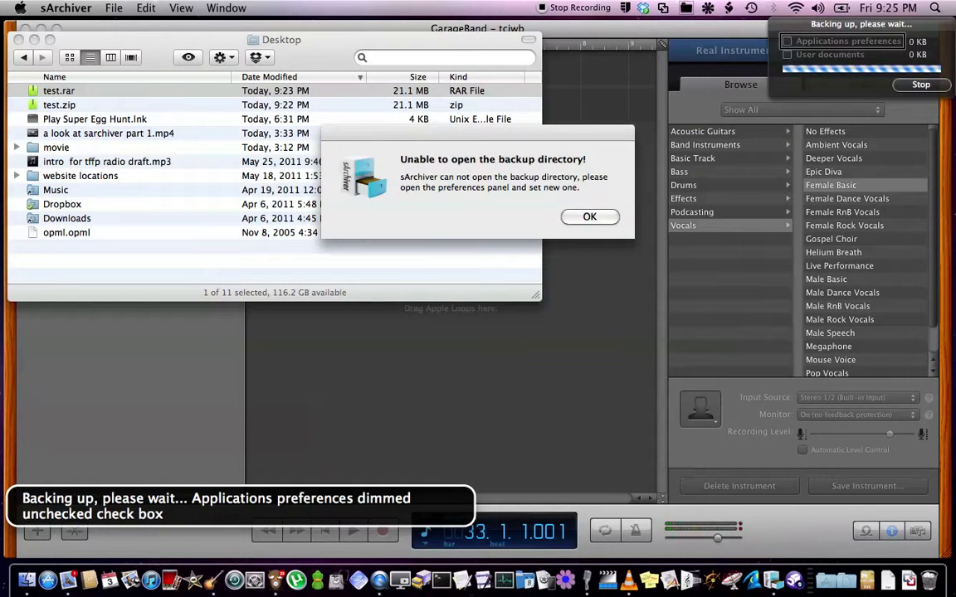
- Examine the item check boxes and the stop control in the backup progress window
{"action": "key", "text": "ctrl+alt+Left"}
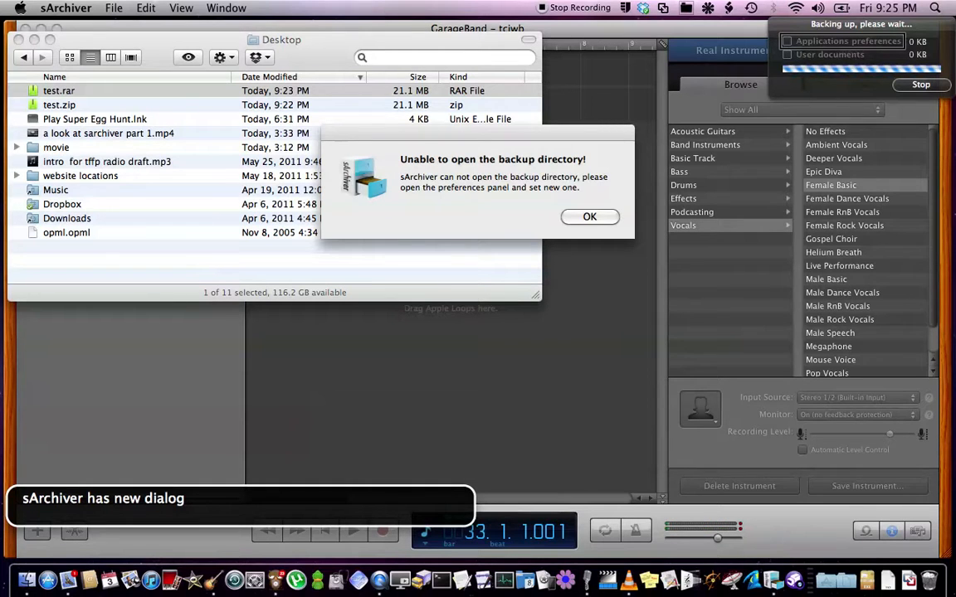
{"action": "key", "text": "ctrl+alt+Right"}
{"action": "key", "text": "ctrl+alt+Left"}
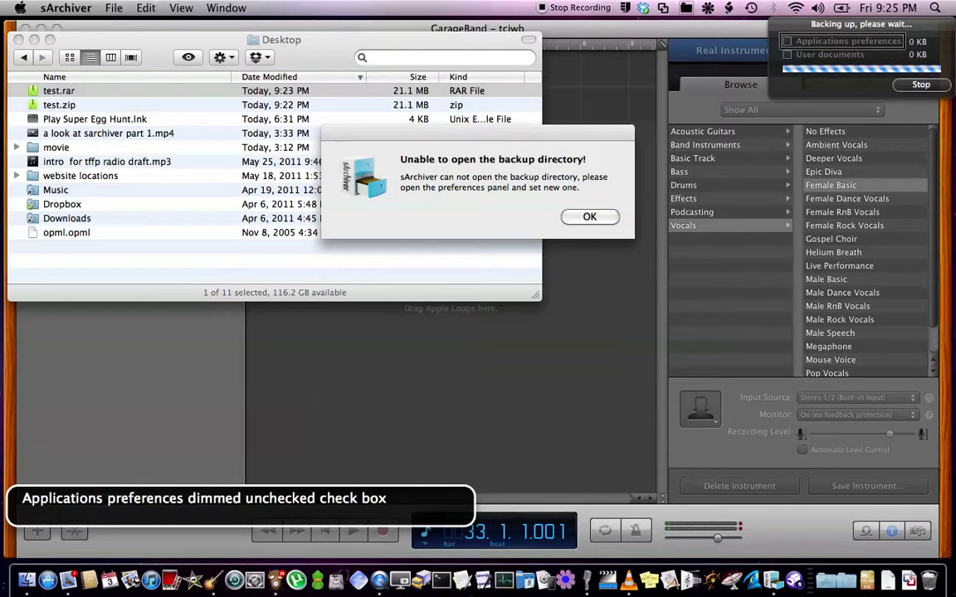
{"action": "key", "text": "ctrl+alt+Right"}
{"action": "key", "text": "ctrl+alt+Right"}
{"action": "key", "text": "ctrl+alt+Right"}
{"action": "key", "text": "ctrl+alt+Right"}
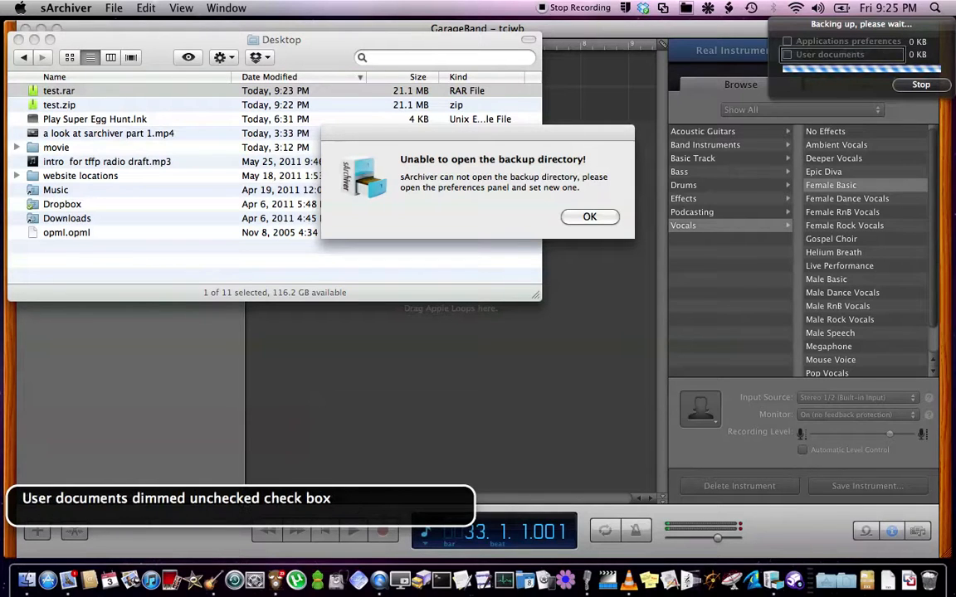
{"action": "key", "text": "ctrl+alt+Right"}
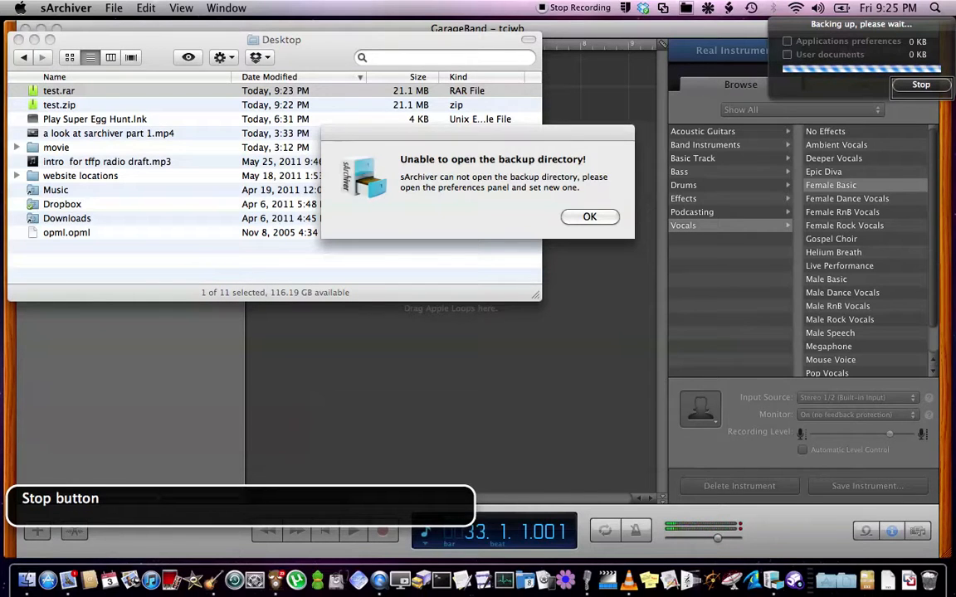
- Switch to Finder, show the home folder and sort it by Date Modified with the newest items first
{"action": "key", "text": "super+Tab"}
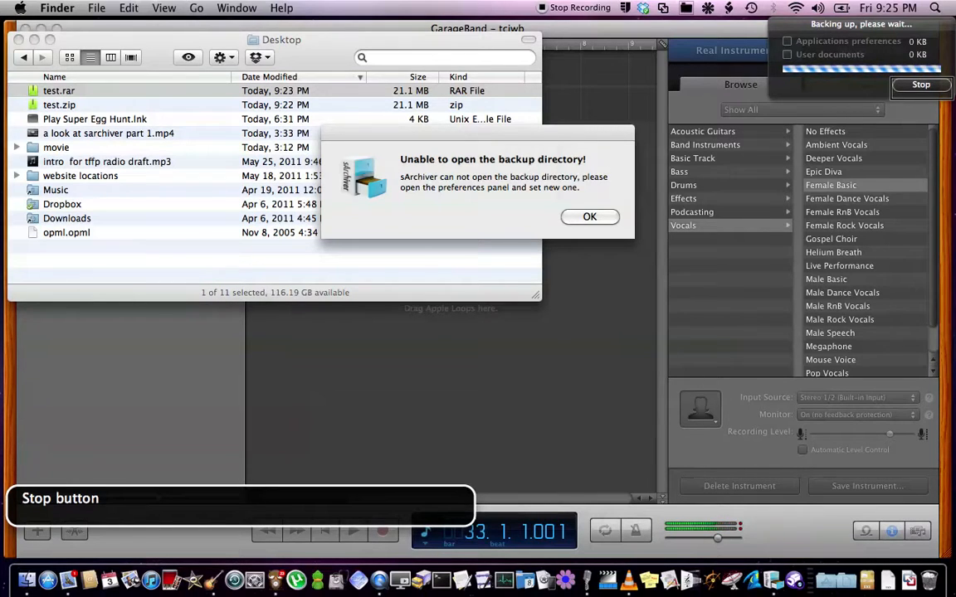
{"action": "key", "text": "super+shift+h"}
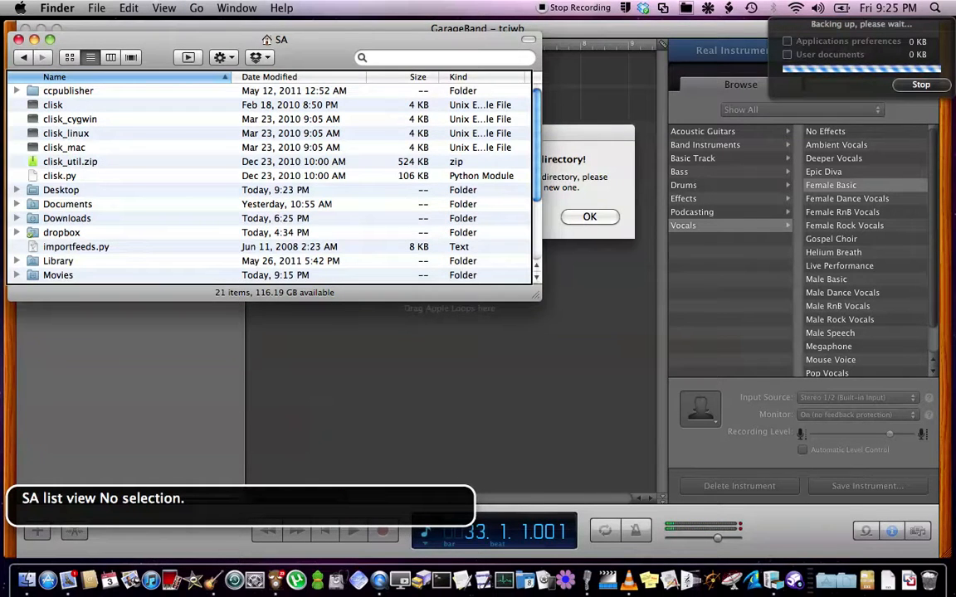
{"action": "key", "text": "Down"}
{"action": "key", "text": "ctrl+alt+Right"}
{"action": "key", "text": "ctrl+alt+shift+backslash"}
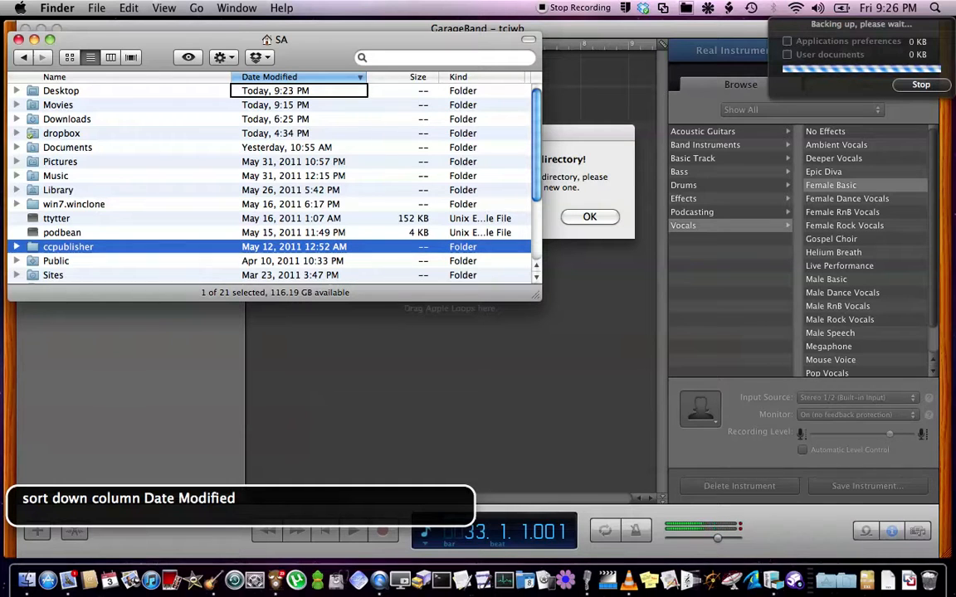
{"action": "key", "text": "ctrl+alt+Left"}
{"action": "key", "text": "ctrl+alt+Right"}
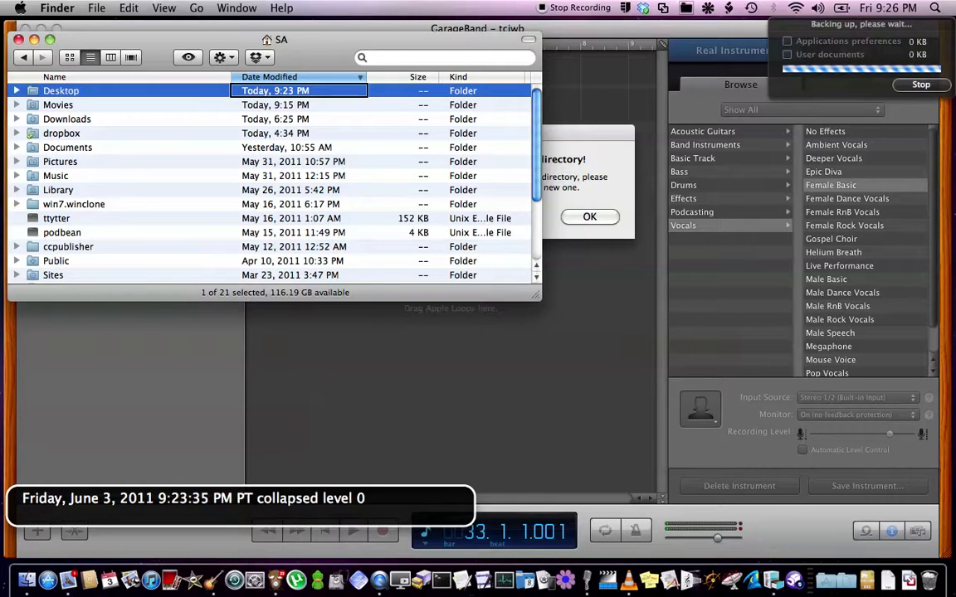
- Open the Desktop folder from the home folder list
{"action": "key", "text": "ctrl+alt+Left"}
{"action": "key", "text": "Down"}
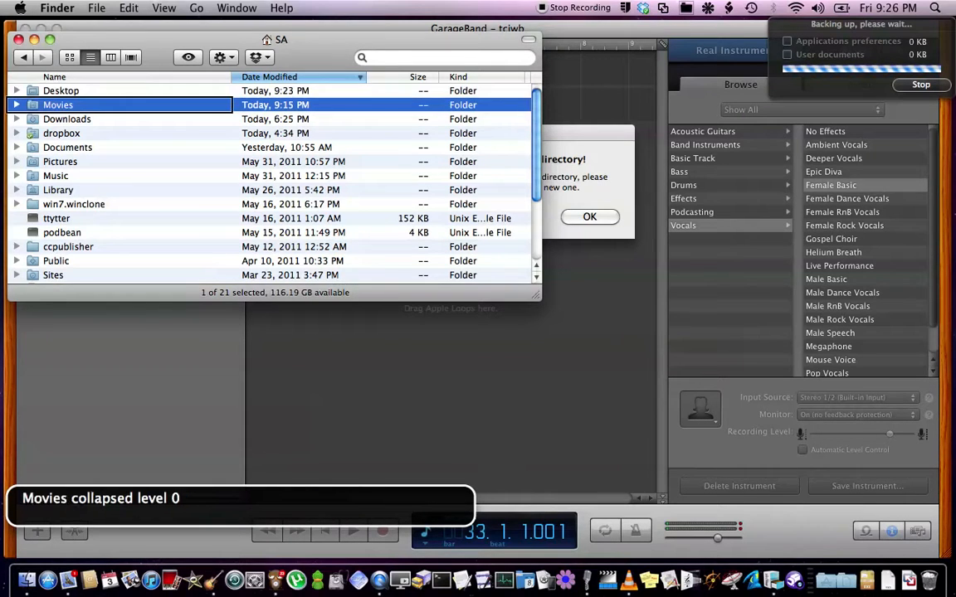
{"action": "key", "text": "Up"}
{"action": "key", "text": "super+Down"}
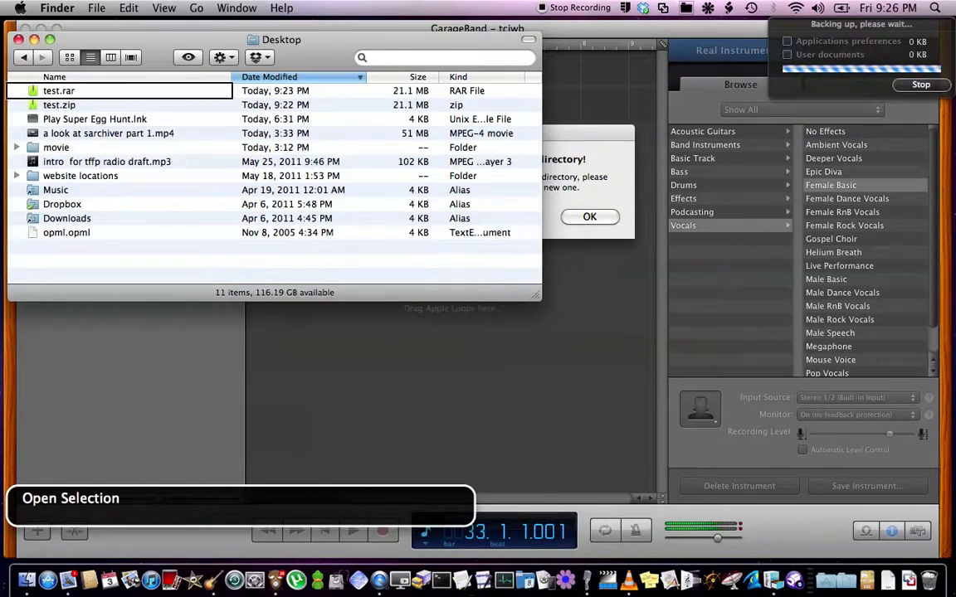
- Select test.rar on the Desktop and check its modification date for signs of a new backup
{"action": "key", "text": "ctrl+alt+Right"}
{"action": "key", "text": "ctrl+alt+Right"}
{"action": "key", "text": "ctrl+alt+Right"}
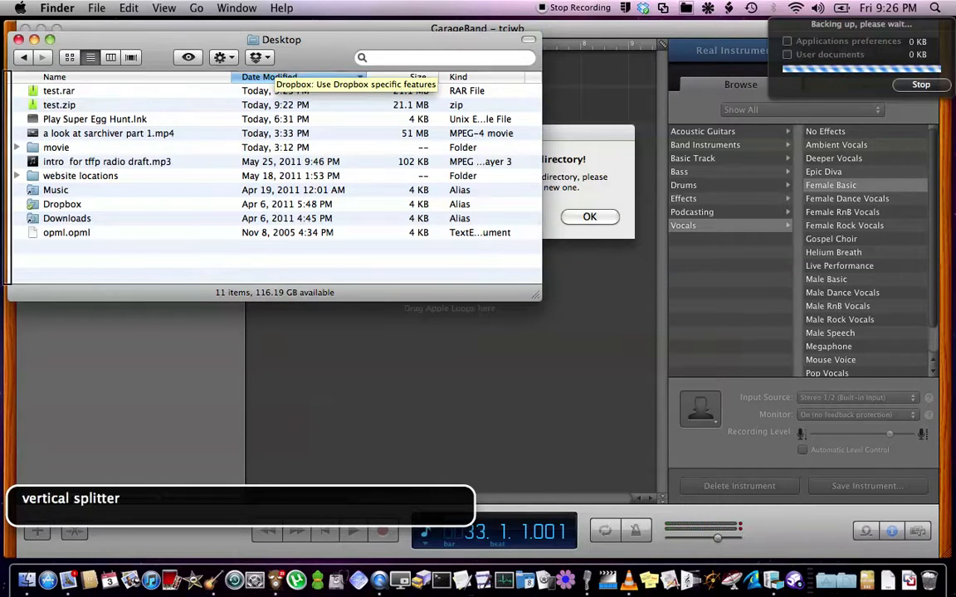
{"action": "key", "text": "Down"}
{"action": "key", "text": "ctrl+alt+Right"}
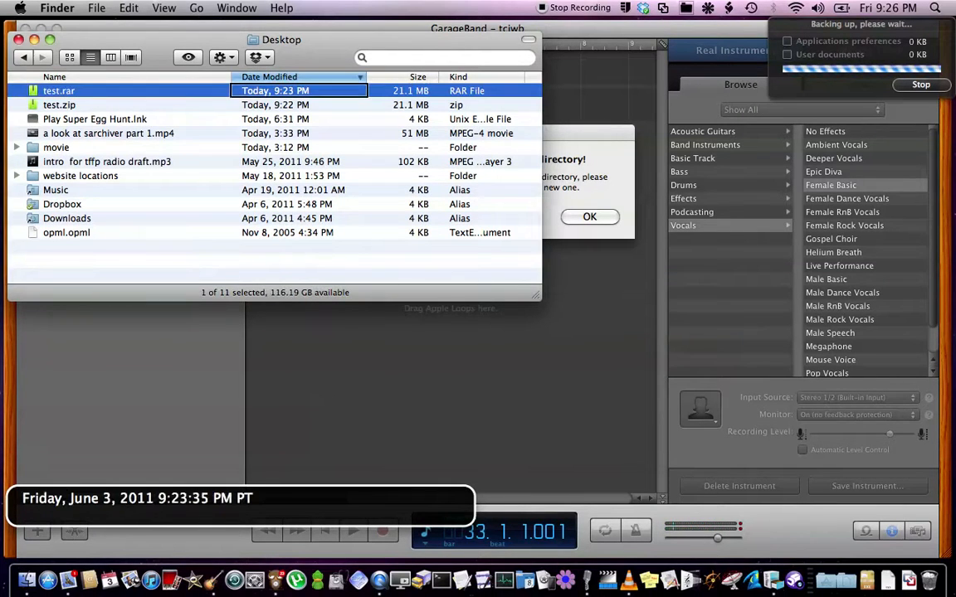
{"action": "key", "text": "ctrl+alt+shift+backslash"}
{"action": "key", "text": "ctrl+alt+shift+backslash"}
{"action": "key", "text": "ctrl+alt+Left"}
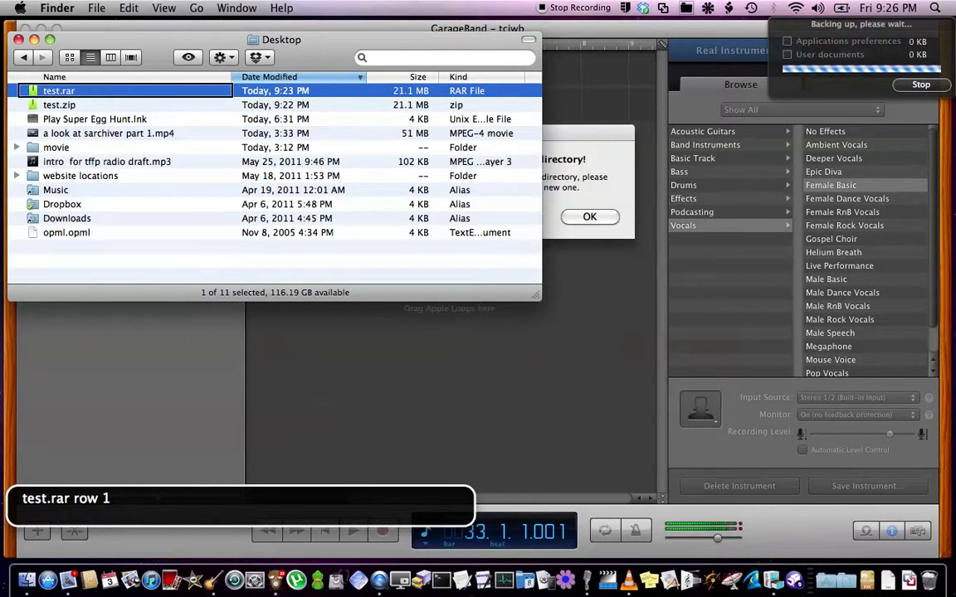
- Switch back to sArchiver, bring up the waiting backup directory alert and dismiss it
{"action": "key", "text": "super+Tab"}
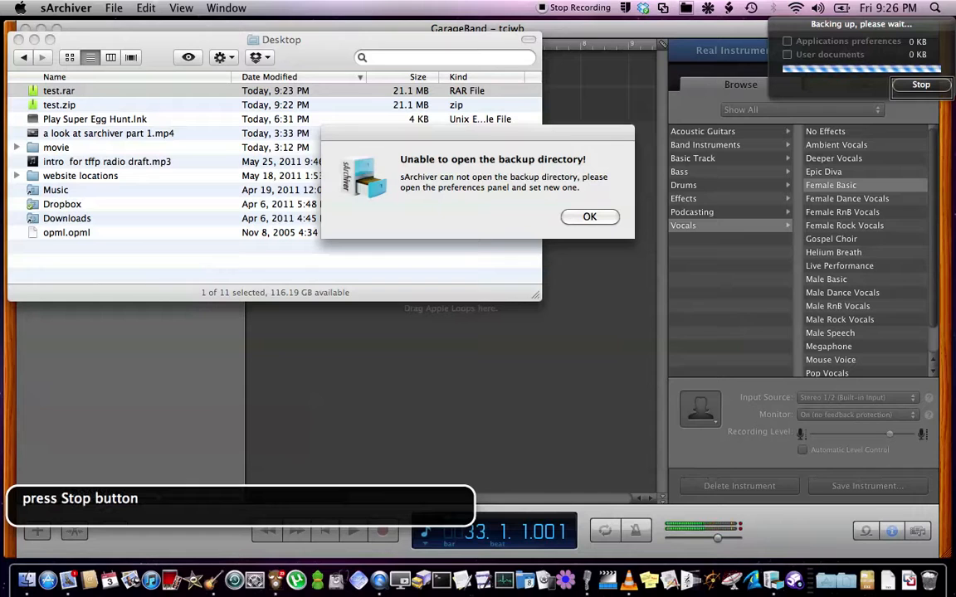
{"action": "key", "text": "ctrl+alt+F2"}
{"action": "key", "text": "ctrl+alt+F2"}
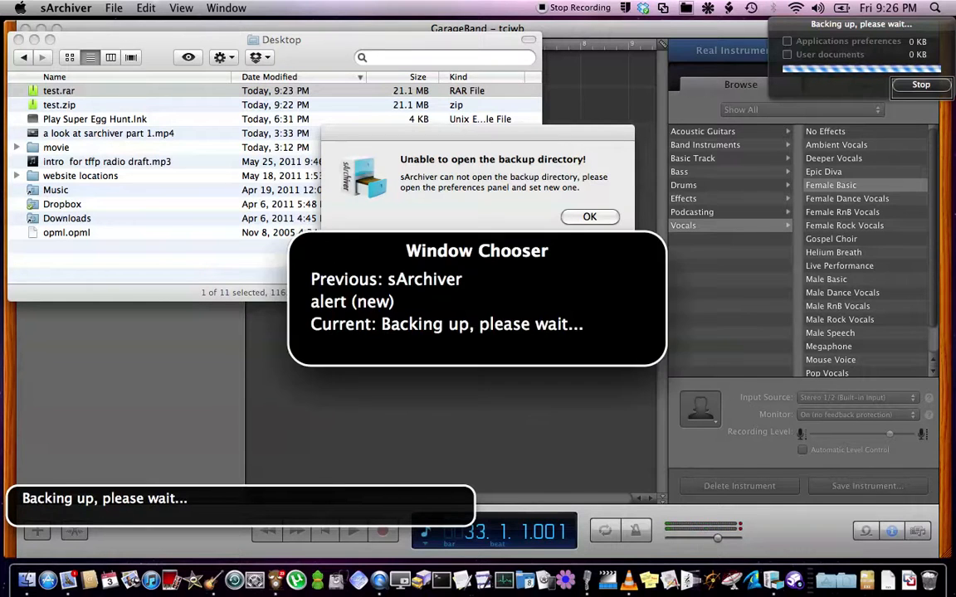
{"action": "key", "text": "Down"}
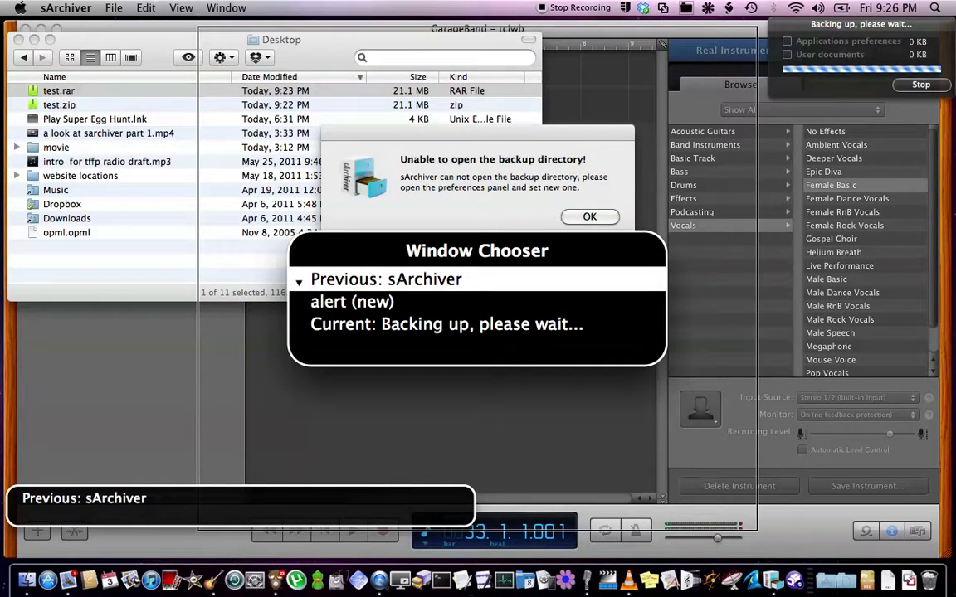
{"action": "key", "text": "Down"}
{"action": "key", "text": "Return"}
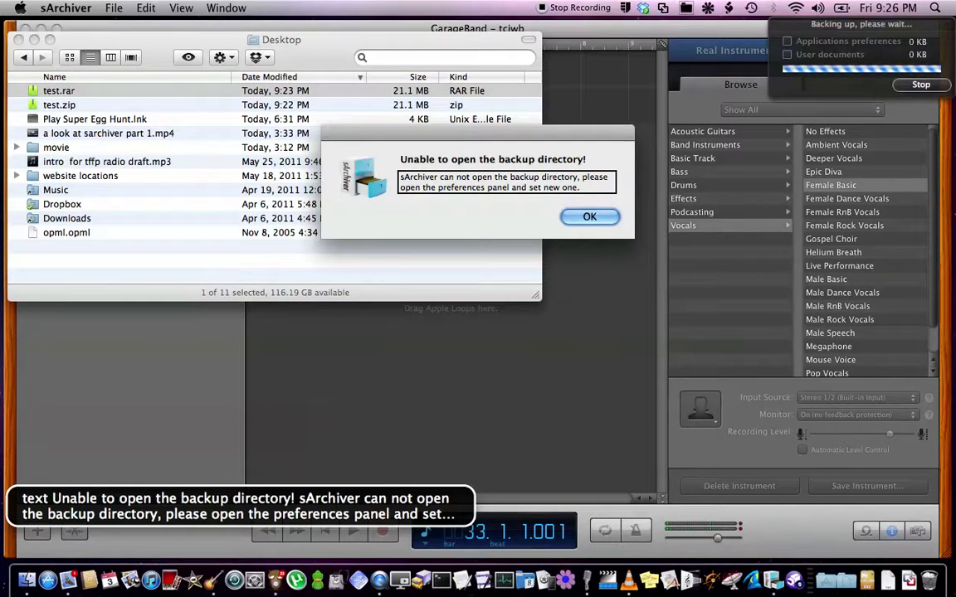
{"action": "key", "text": "ctrl+alt+Right"}
{"action": "key", "text": "ctrl+alt+space"}
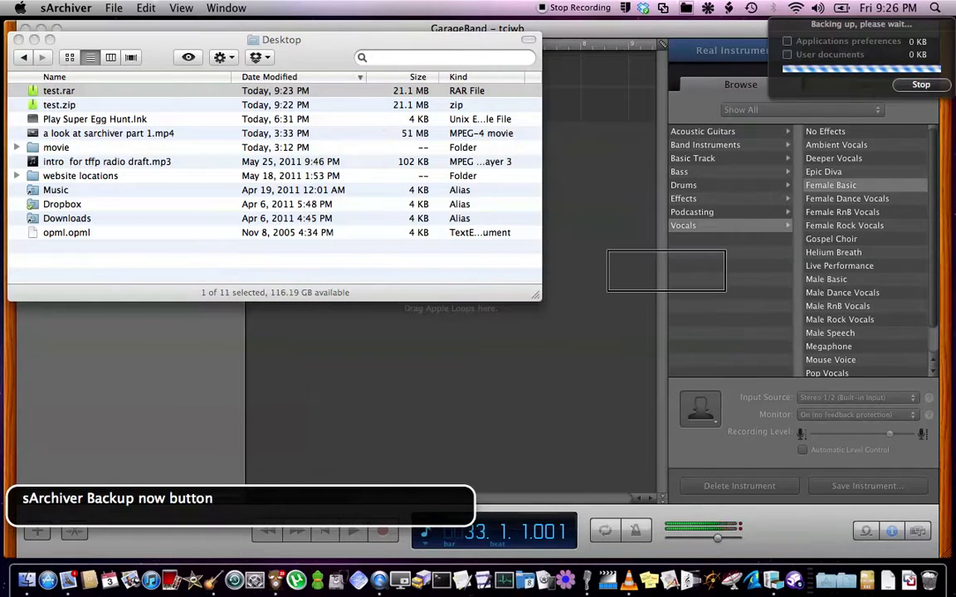
- Open the sArchiver preferences
{"action": "key", "text": "ctrl+alt+Right"}
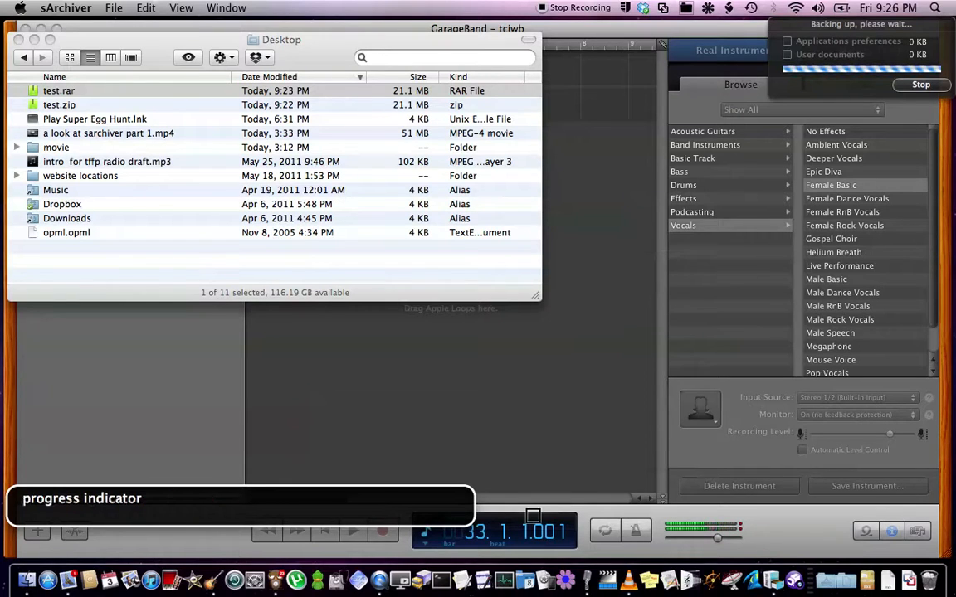
{"action": "key", "text": "ctrl+alt+Right"}
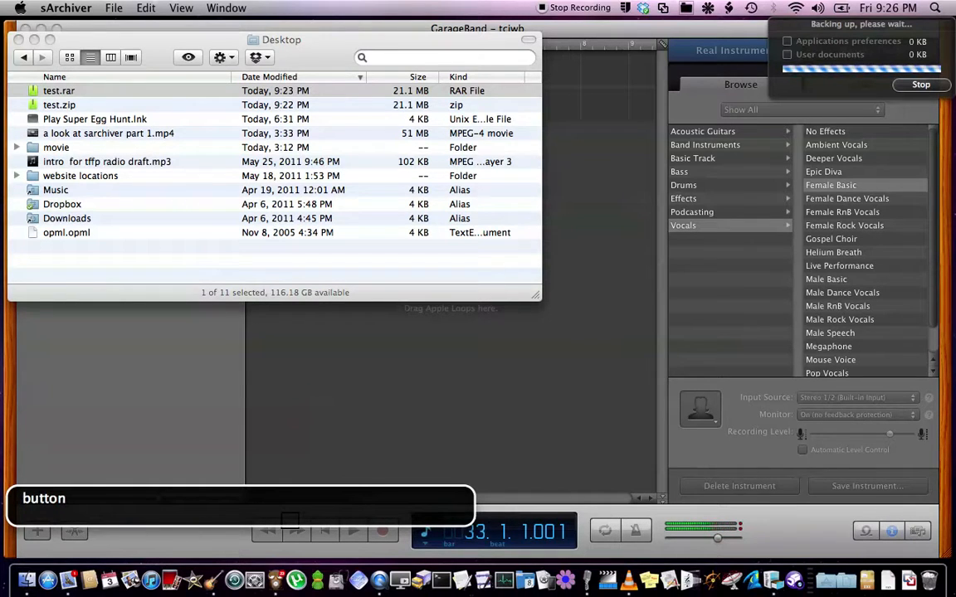
{"action": "key", "text": "super+comma"}
{"action": "key", "text": "ctrl+alt+Left"}
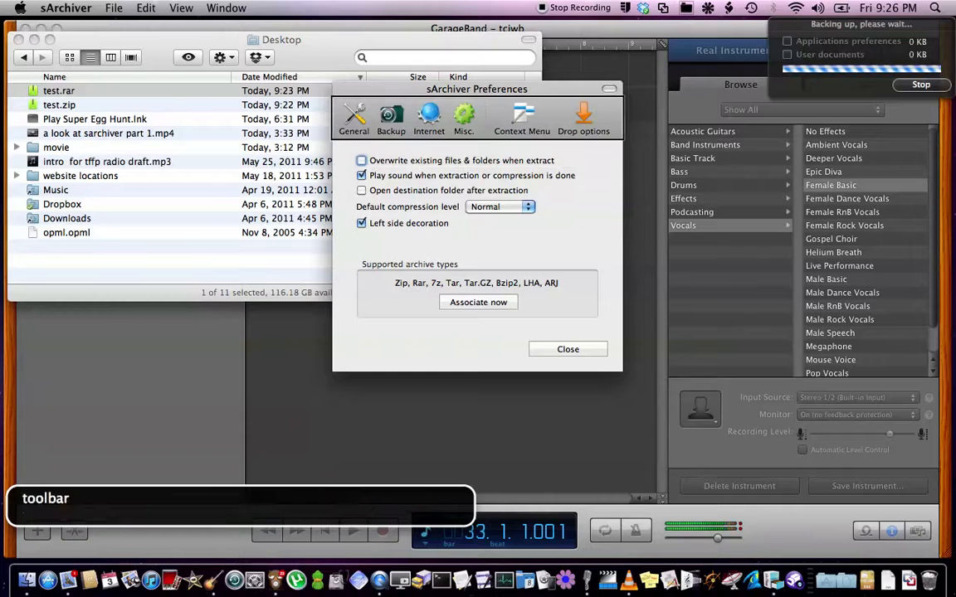
- Look through the preference categories and show the Backup settings
{"action": "key", "text": "ctrl+alt+shift+Down"}
{"action": "key", "text": "ctrl+alt+Right"}
{"action": "key", "text": "ctrl+alt+Right"}
{"action": "key", "text": "ctrl+alt+Right"}
{"action": "key", "text": "ctrl+alt+Right"}
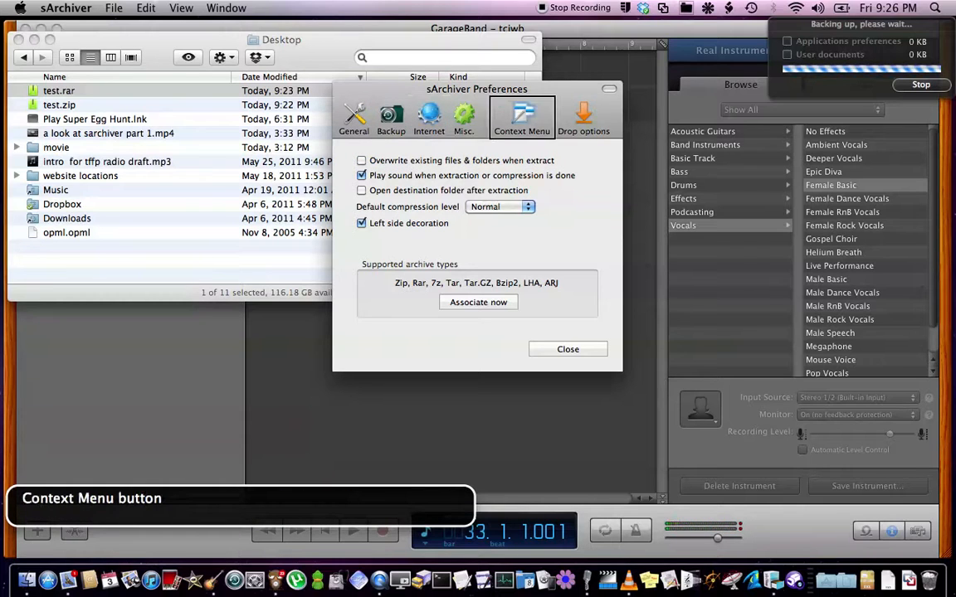
{"action": "key", "text": "ctrl+alt+Right"}
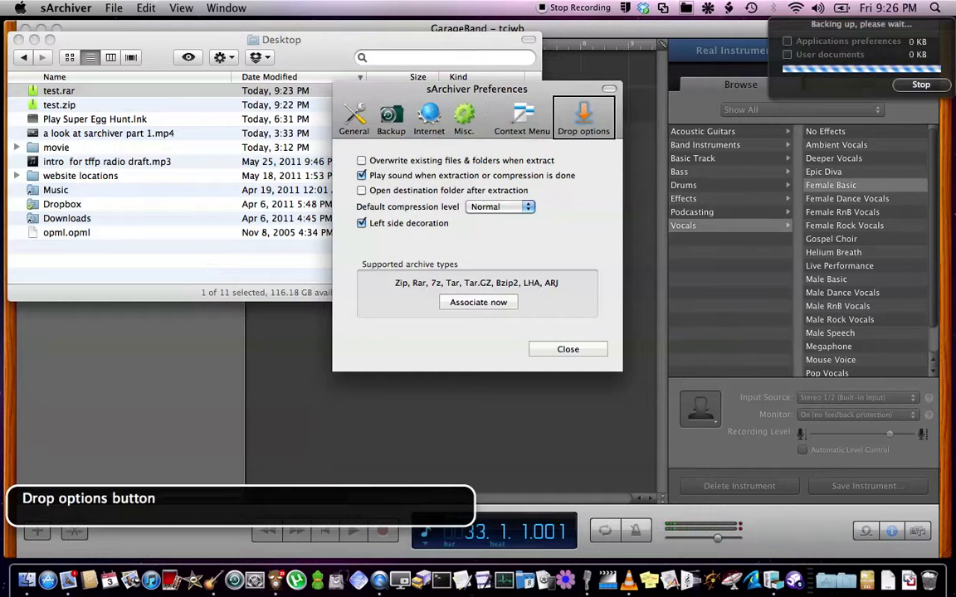
{"action": "key", "text": "ctrl+alt+Left"}
{"action": "key", "text": "ctrl+alt+Left"}
{"action": "key", "text": "ctrl+alt+Left"}
{"action": "key", "text": "ctrl+alt+Left"}
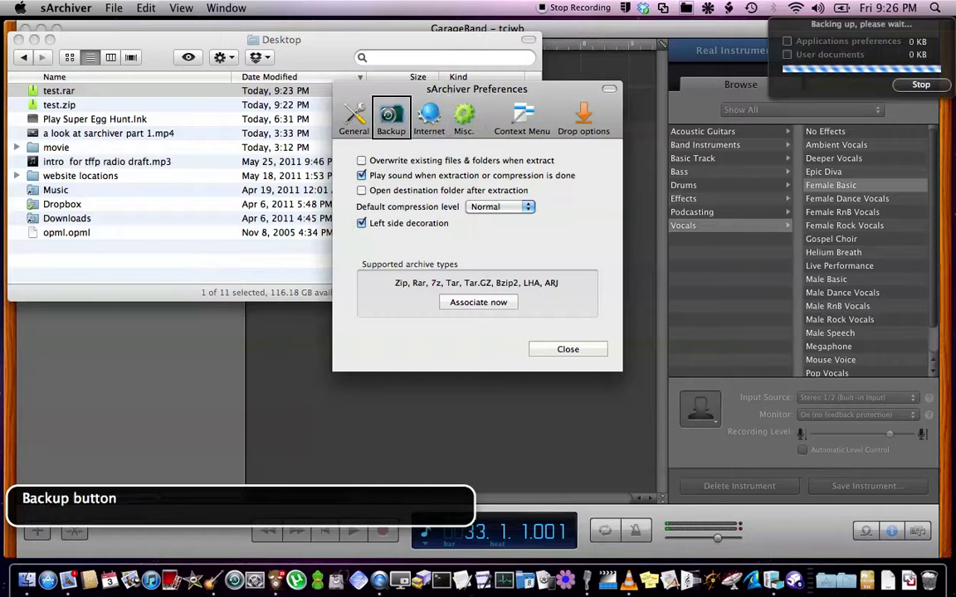
{"action": "key", "text": "ctrl+alt+space"}
- Review the backup folder path and the control for choosing a different folder
{"action": "key", "text": "ctrl+alt+shift+Up"}
{"action": "key", "text": "ctrl+alt+Right"}
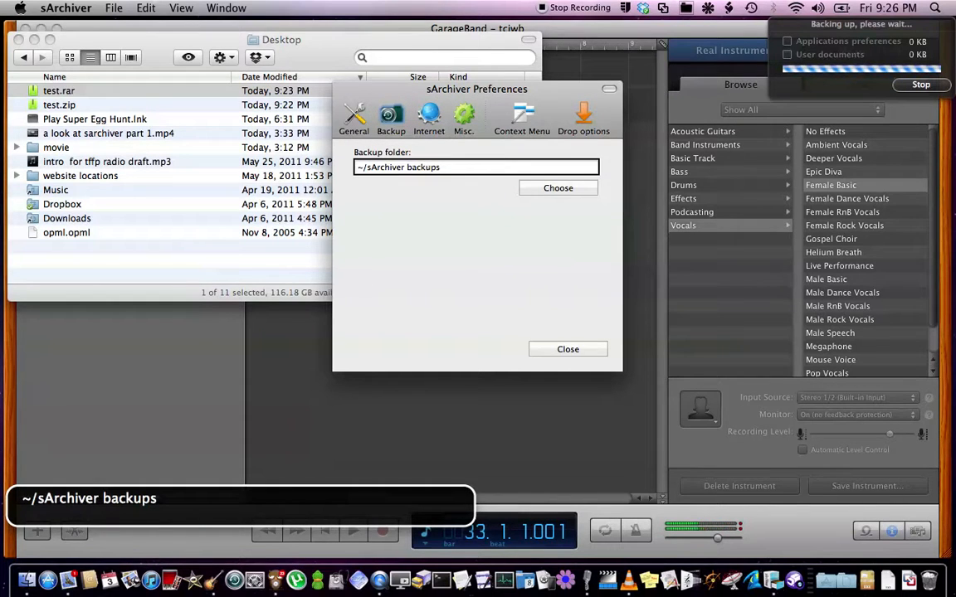
{"action": "key", "text": "ctrl+alt+Left"}
{"action": "key", "text": "ctrl+alt+Left"}
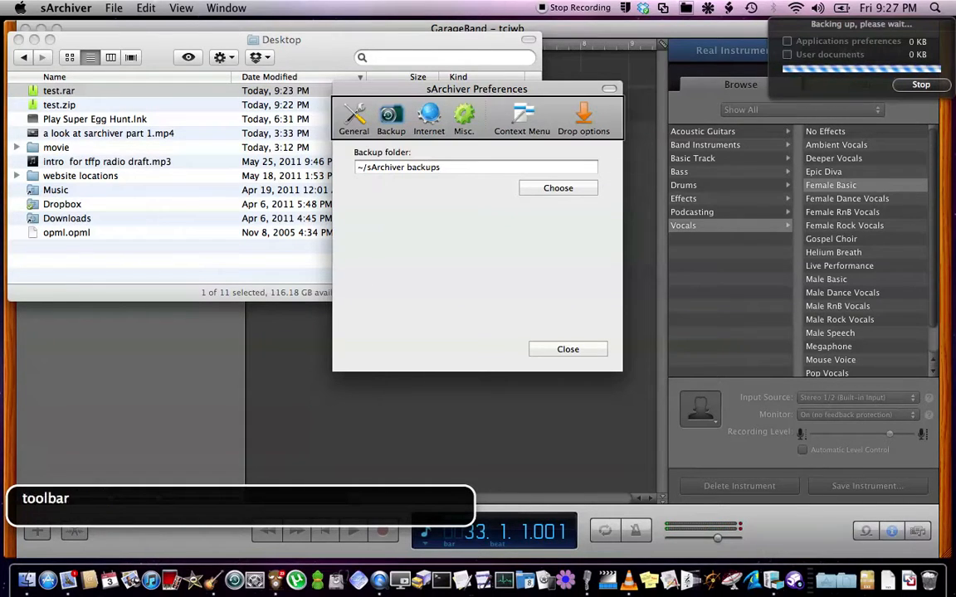
{"action": "key", "text": "ctrl+alt+Right"}
{"action": "key", "text": "ctrl+alt+Right"}
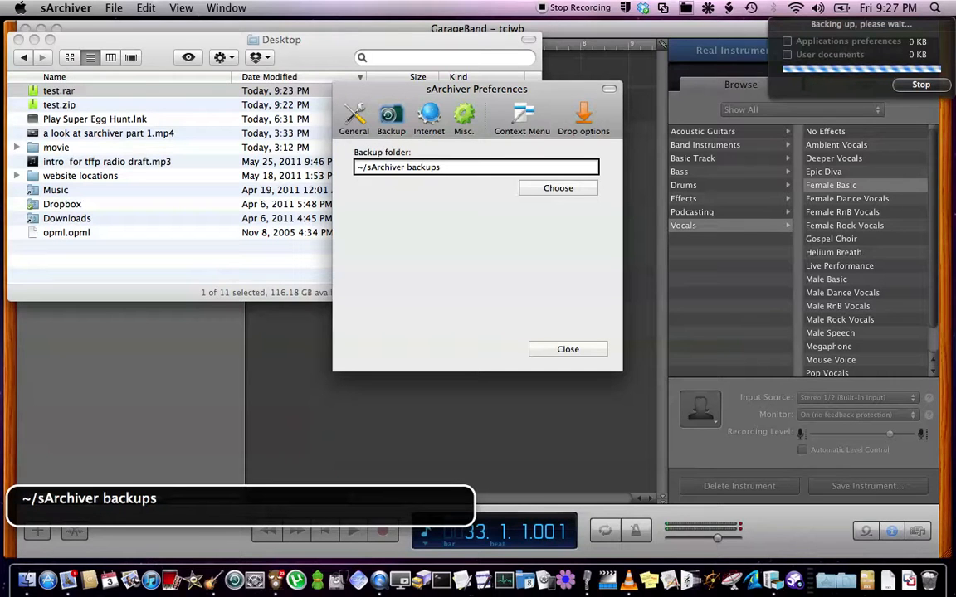
{"action": "key", "text": "ctrl+alt+Right"}
{"action": "key", "text": "ctrl+alt+Right"}
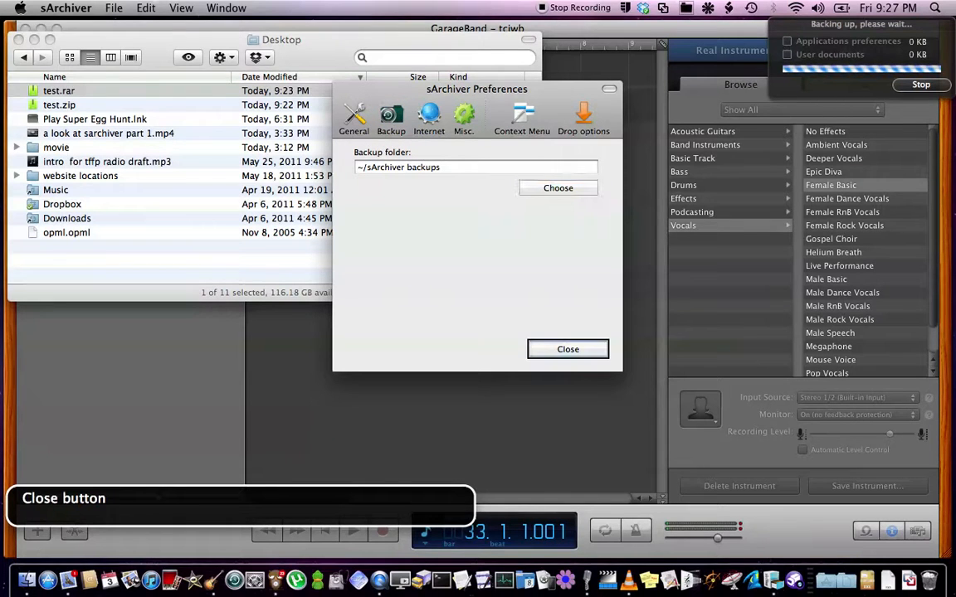
{"action": "key", "text": "ctrl+alt+Left"}
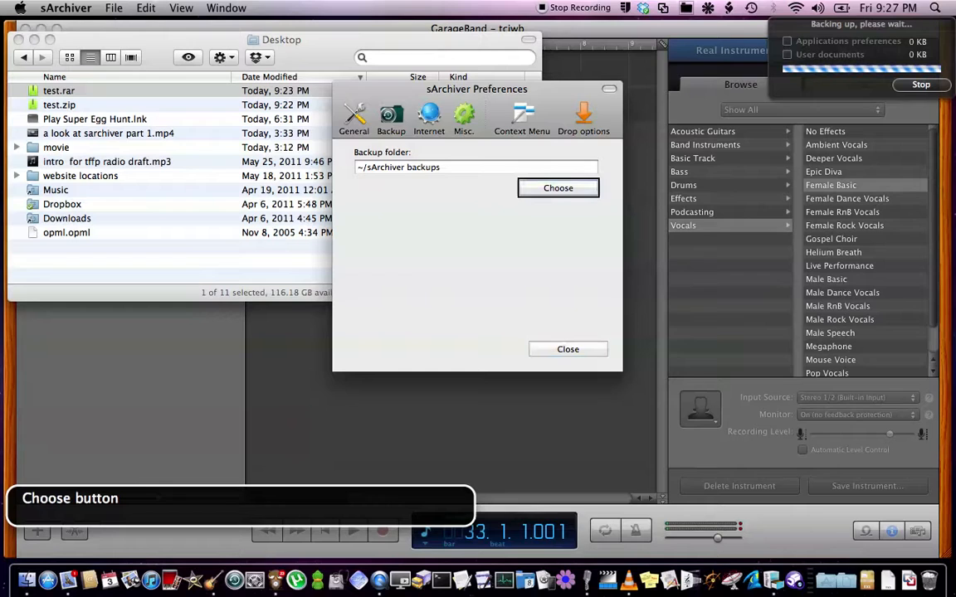
- Start choosing a different backup folder and create a new folder named SARchiver in the home folder
{"action": "key", "text": "ctrl+alt+space"}
{"action": "key", "text": "ctrl+alt+Left"}
{"action": "key", "text": "ctrl+alt+Left"}
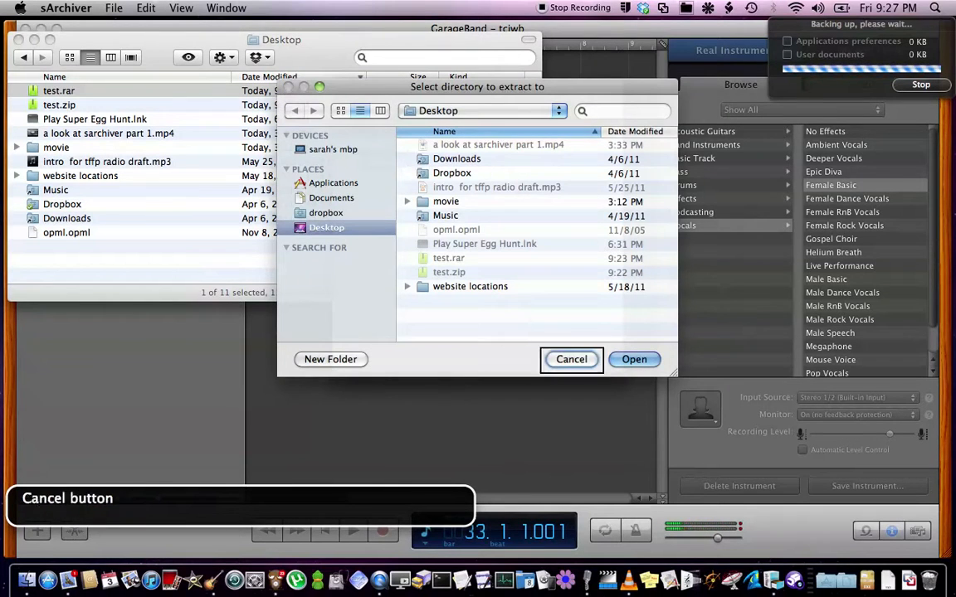
{"action": "key", "text": "ctrl+alt+Left"}
{"action": "key", "text": "ctrl+alt+Left"}
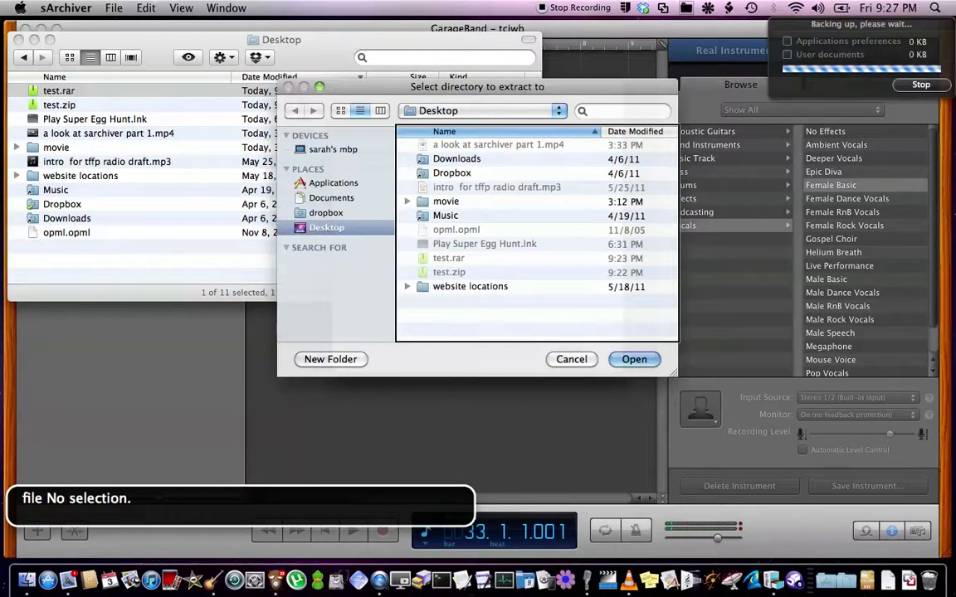
{"action": "key", "text": "shift+super+h"}
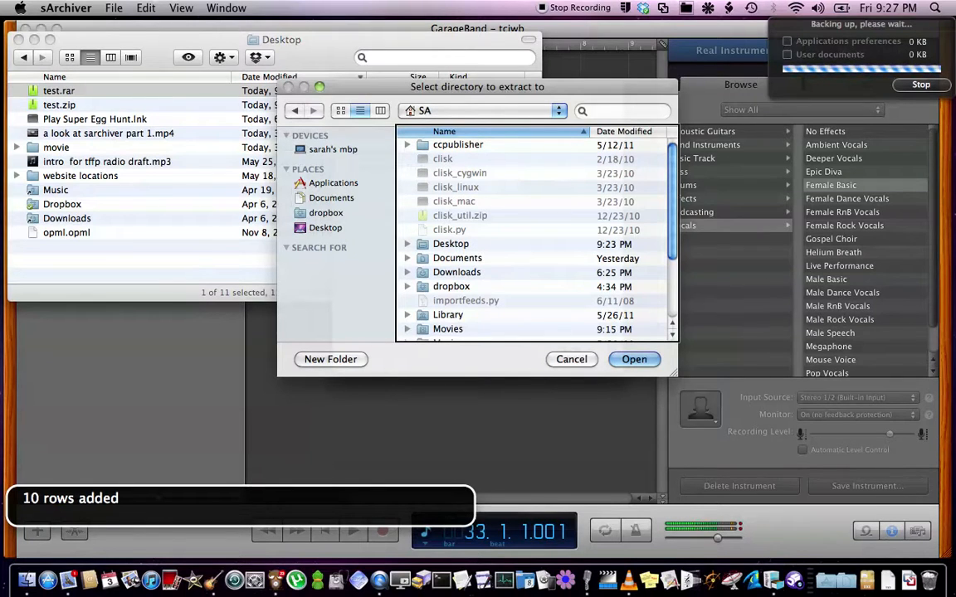
{"action": "key", "text": "shift+super+n"}
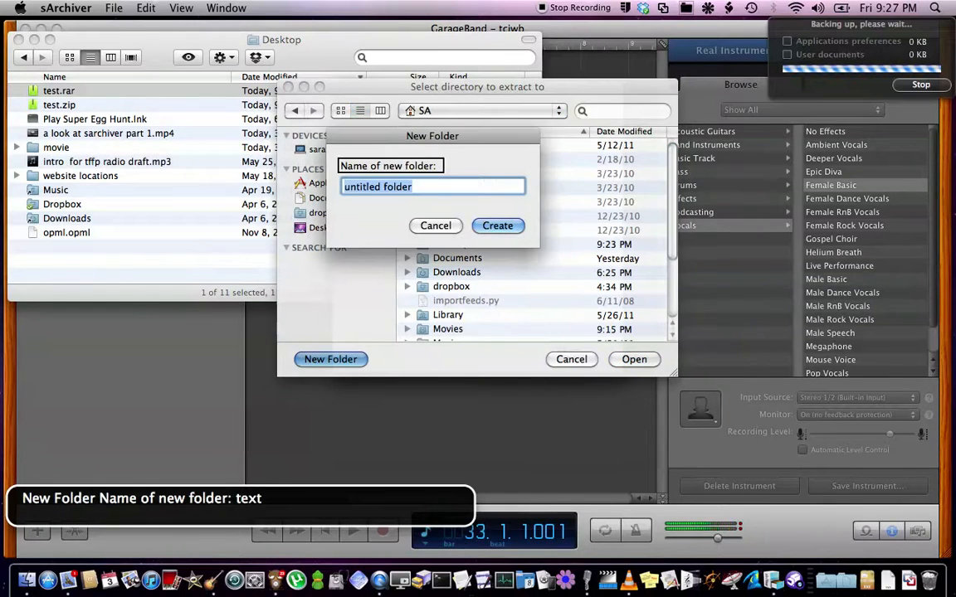
{"action": "type", "text": "SAR"}
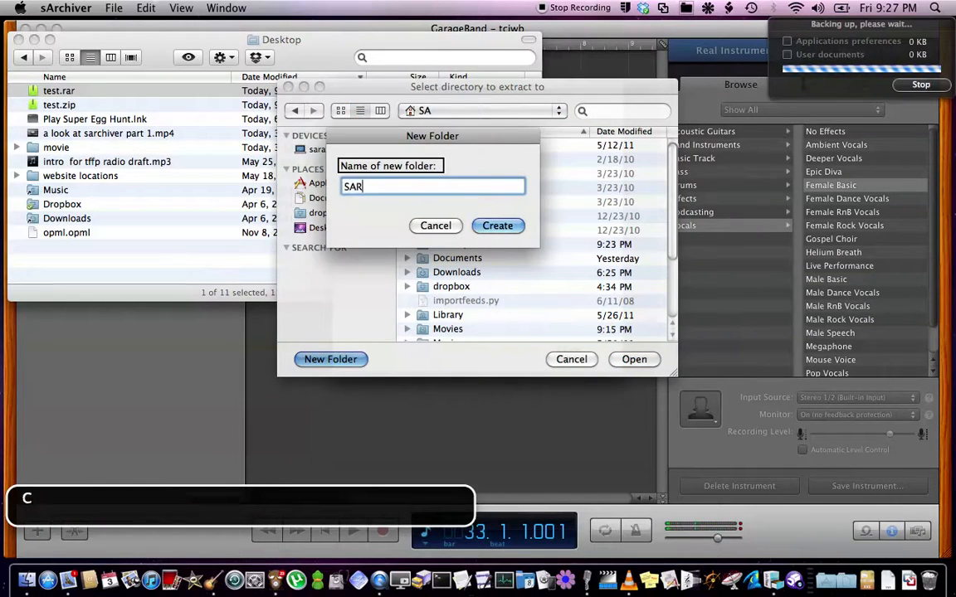
{"action": "type", "text": "chiver"}
{"action": "key", "text": "Return"}
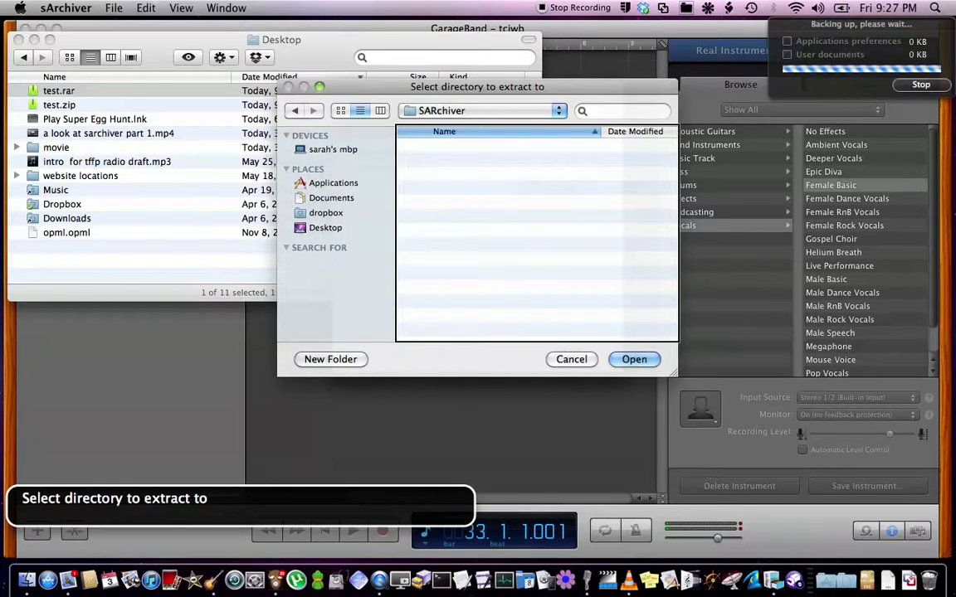
- Set the new SARchiver folder as the backup folder, check its path and leave the preferences
{"action": "key", "text": "Tab"}
{"action": "key", "text": "Tab"}
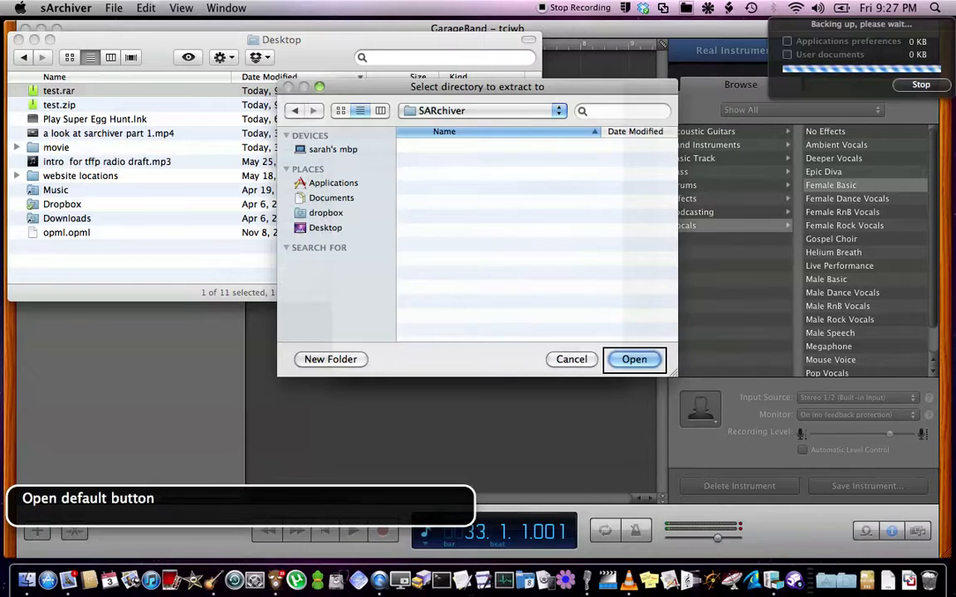
{"action": "key", "text": "Return"}
{"action": "key", "text": "Tab"}
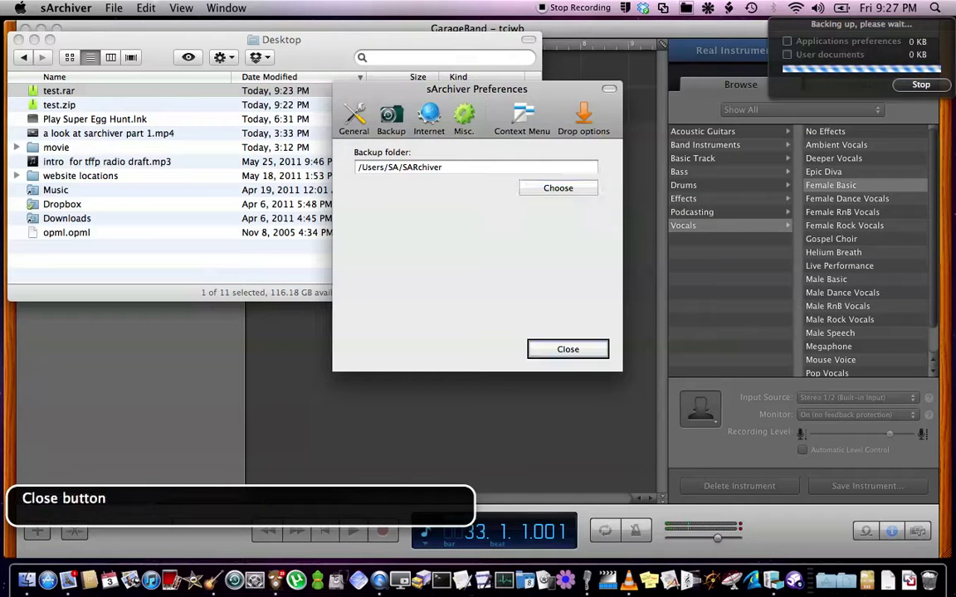
{"action": "key", "text": "shift+Tab"}
{"action": "key", "text": "shift+Tab"}
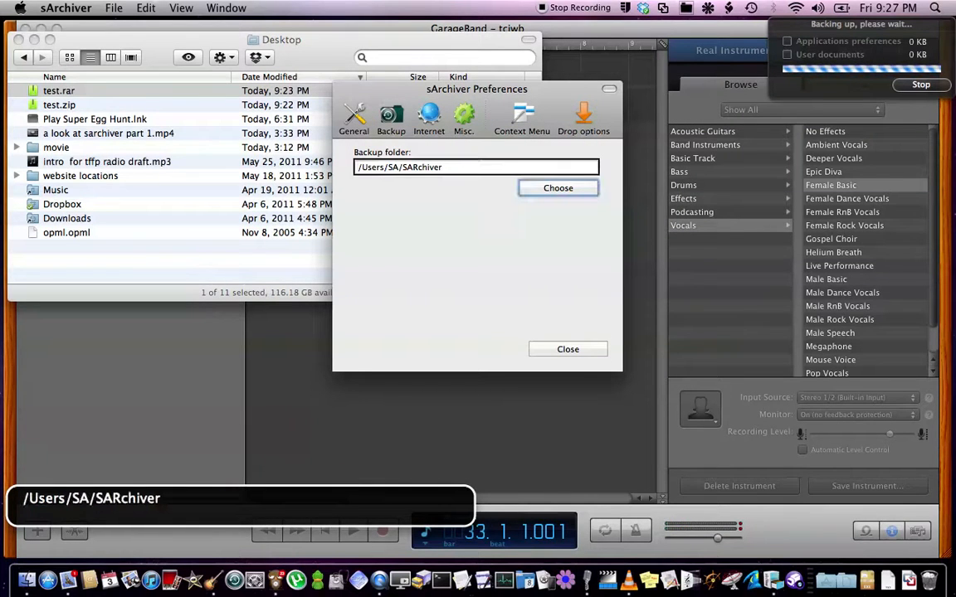
{"action": "key", "text": "shift+Tab"}
{"action": "key", "text": "space"}
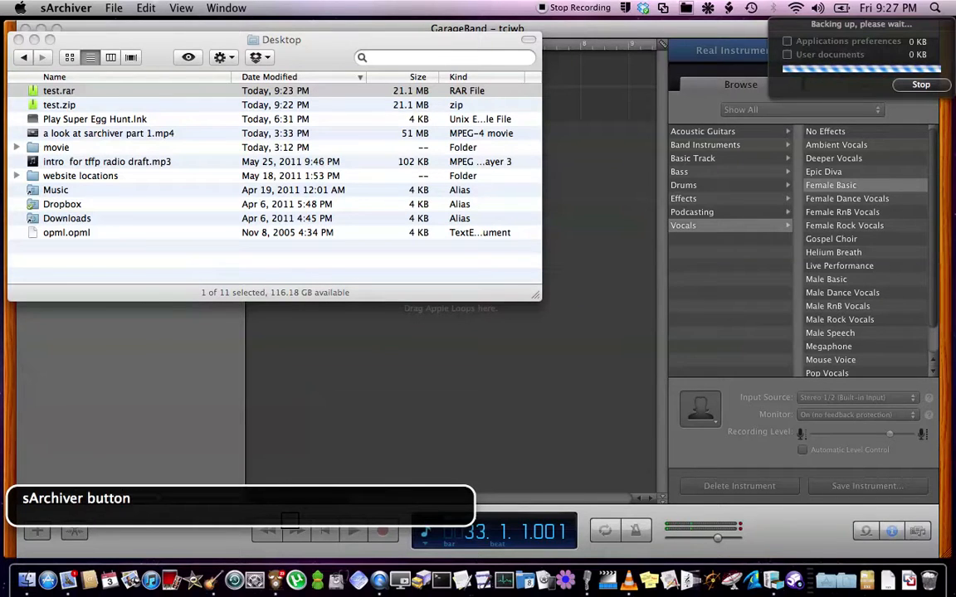
- Start the backup of the application preferences
{"action": "key", "text": "ctrl+alt+Left"}
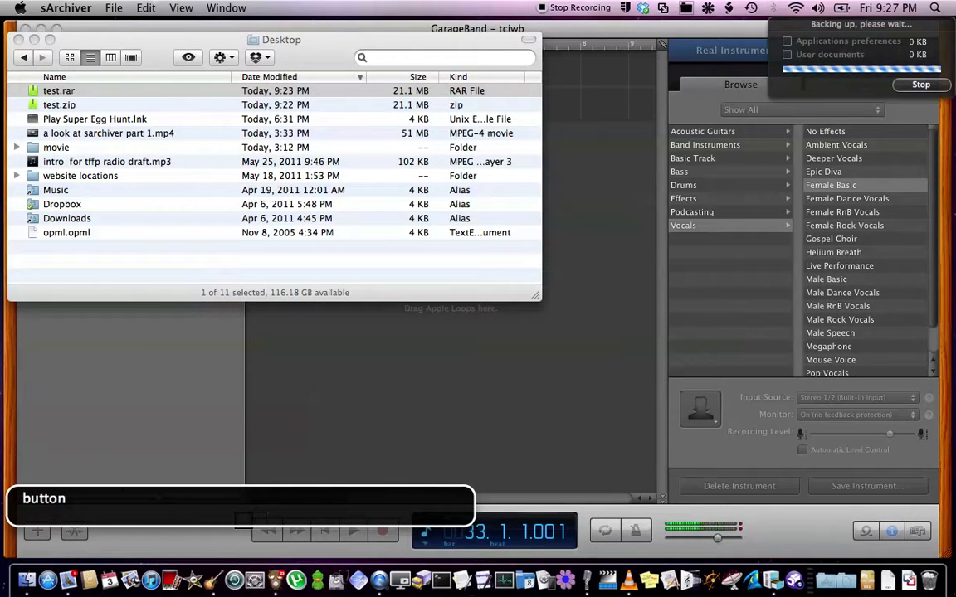
{"action": "key", "text": "ctrl+alt+Left"}
{"action": "key", "text": "ctrl+alt+Left"}
{"action": "key", "text": "ctrl+alt+Right"}
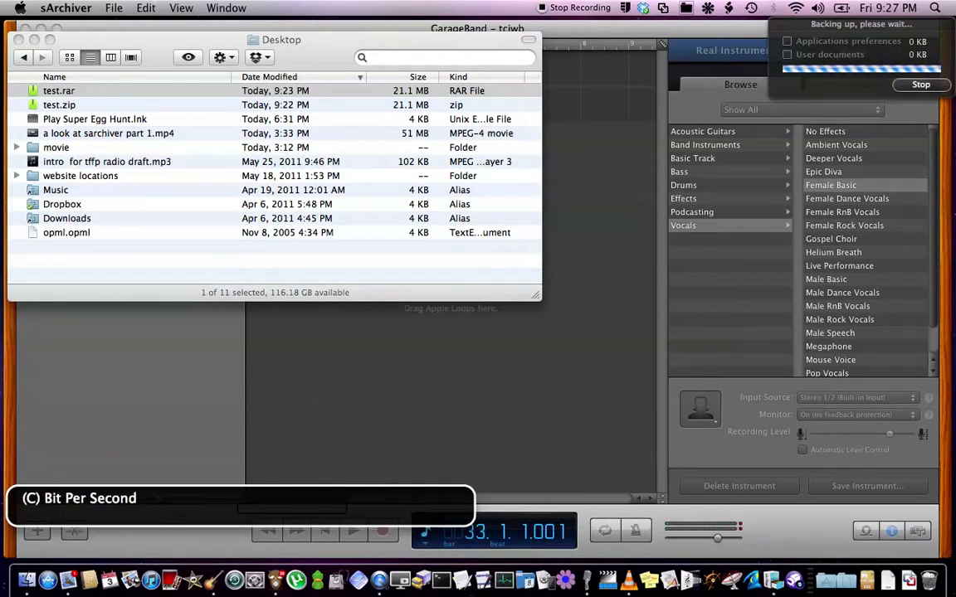
{"action": "key", "text": "ctrl+alt+Right"}
{"action": "key", "text": "ctrl+alt+Right"}
{"action": "key", "text": "ctrl+alt+Left"}
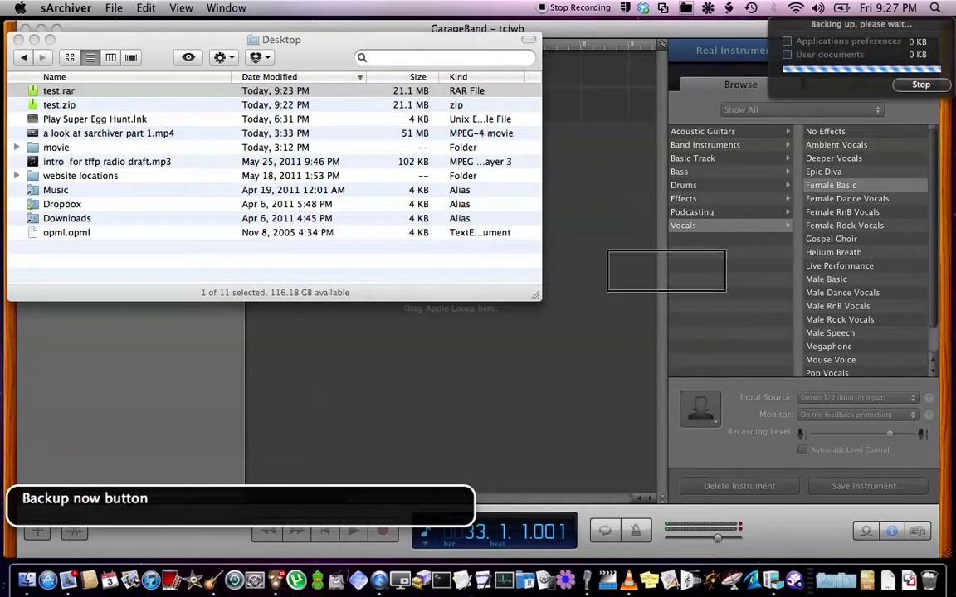
{"action": "key", "text": "ctrl+alt+space"}
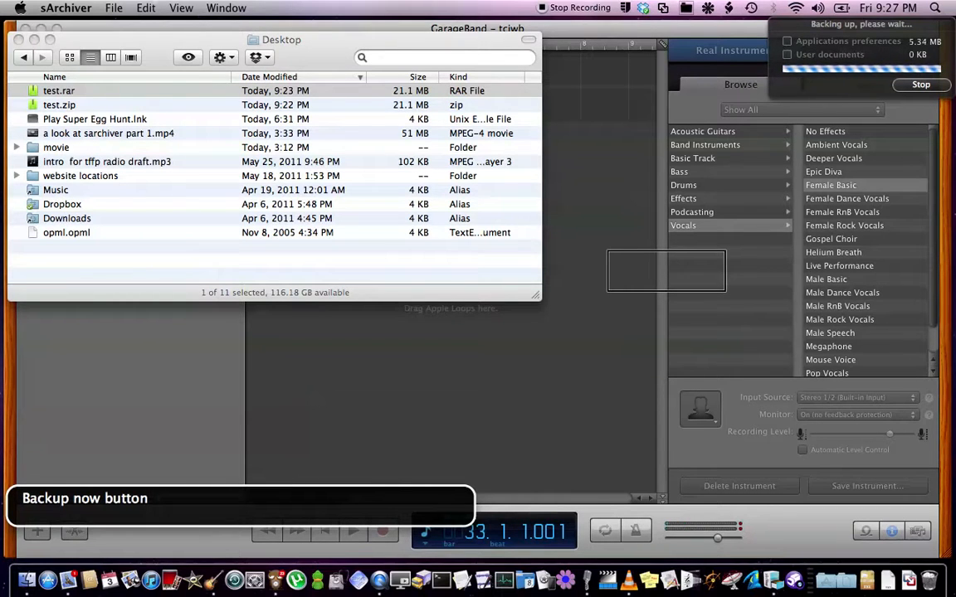
- Check the running backup's progress window through the list of open windows
{"action": "key", "text": "ctrl+alt+F2"}
{"action": "key", "text": "ctrl+alt+F2"}
{"action": "key", "text": "Down"}
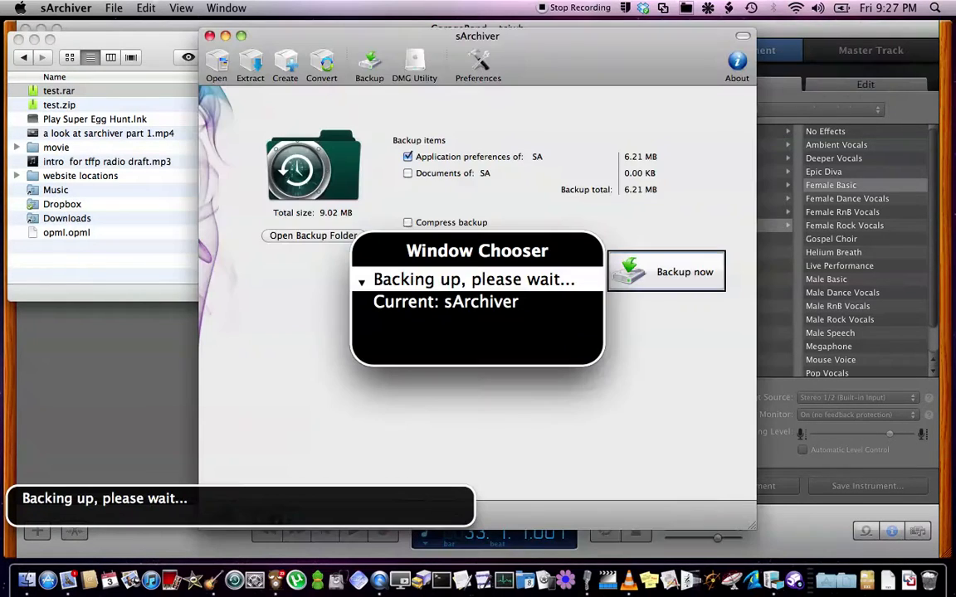
{"action": "key", "text": "Down"}
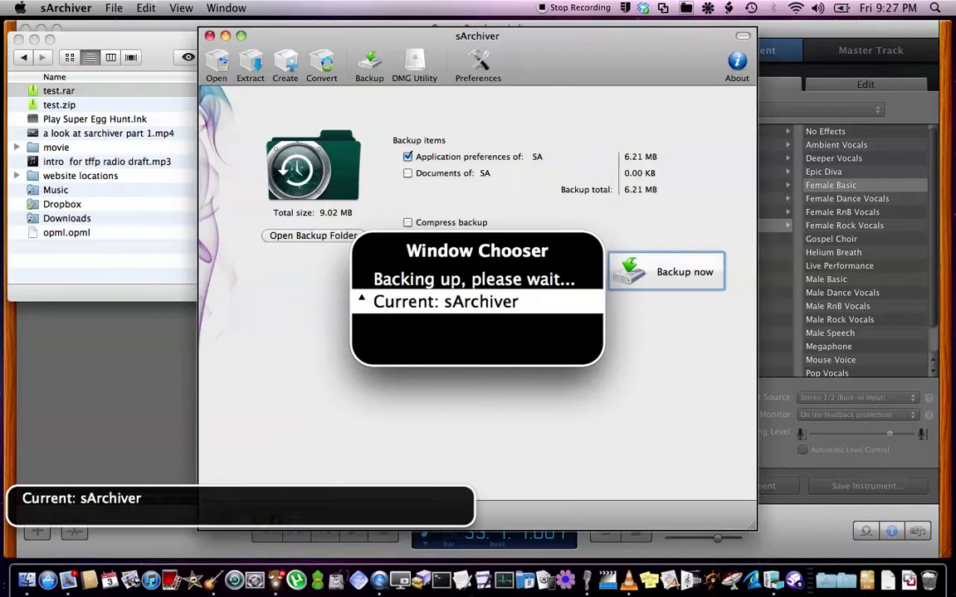
{"action": "key", "text": "Up"}
{"action": "key", "text": "Return"}
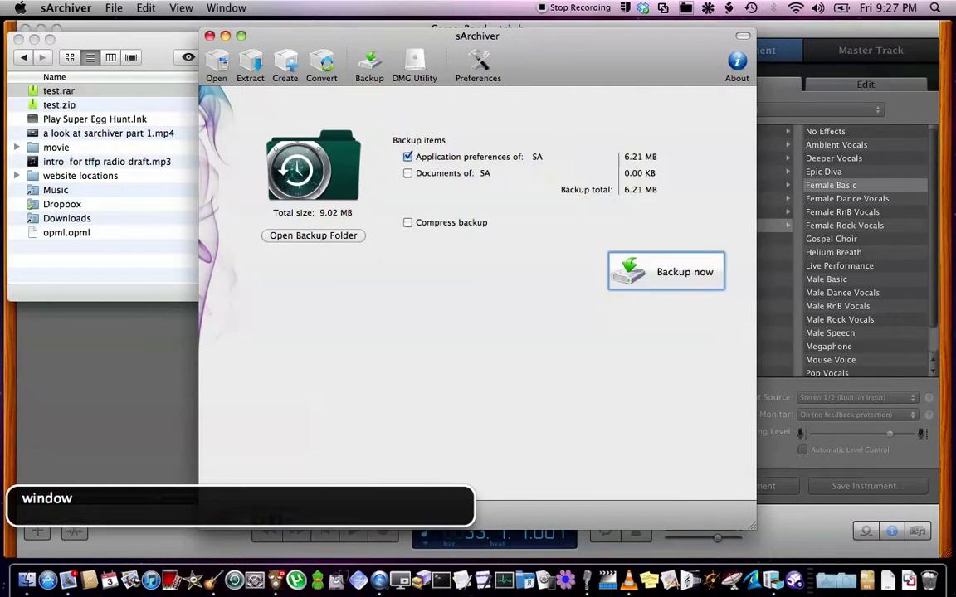
{"action": "key", "text": "super+Tab"}
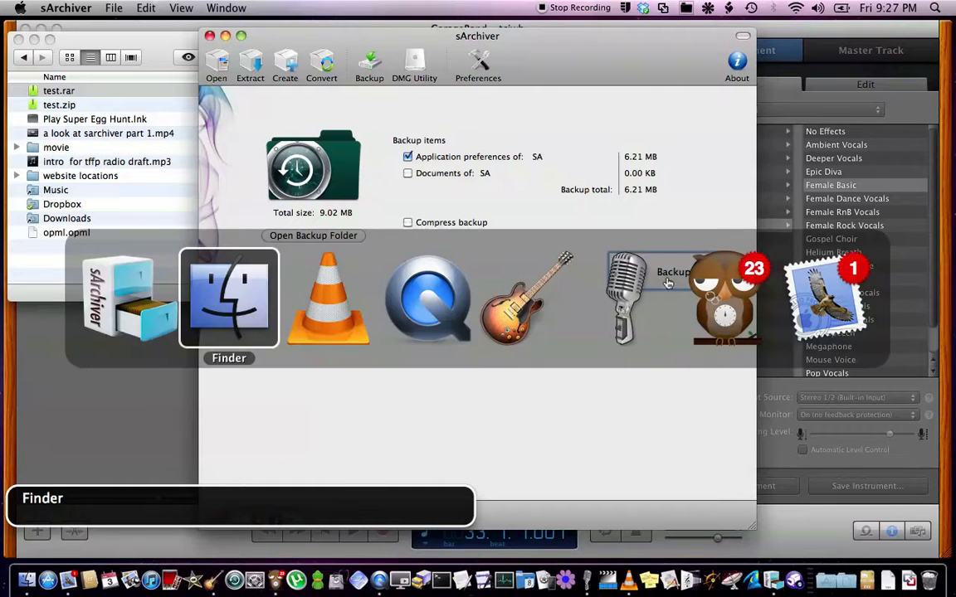
{"action": "key", "text": "super+shift+Tab"}
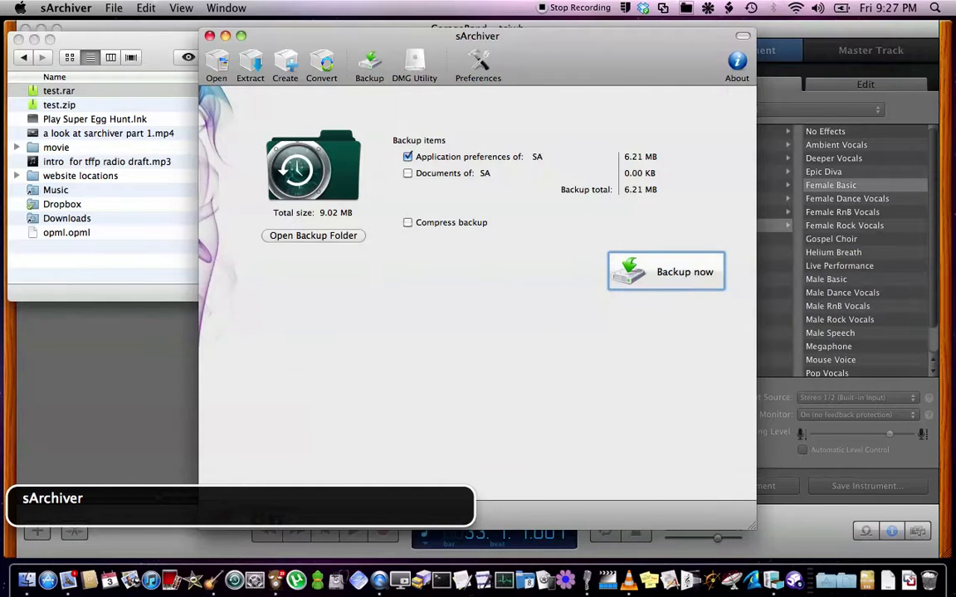
{"action": "key", "text": "ctrl+alt+Right"}
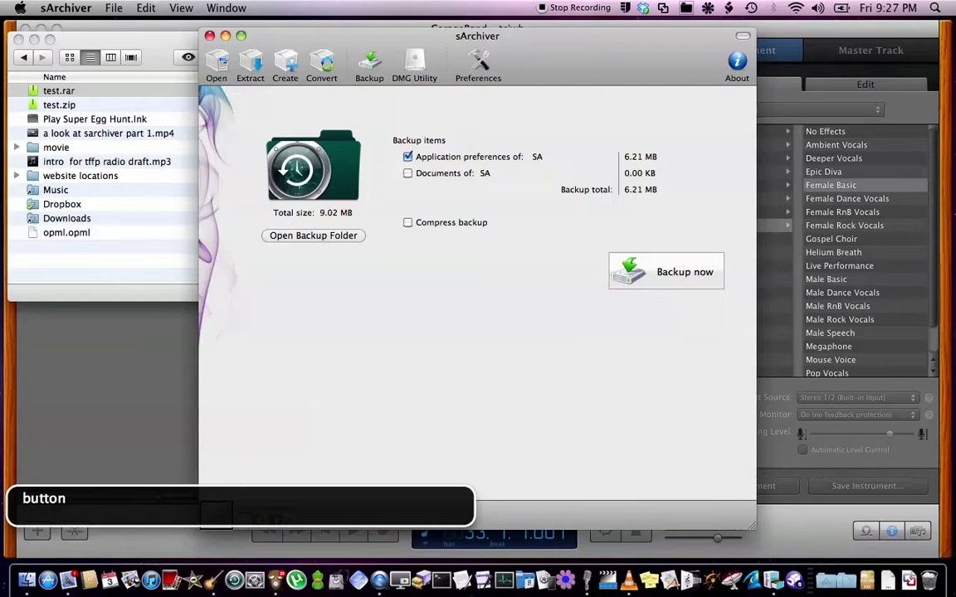
{"action": "key", "text": "ctrl+alt+Right"}
- Switch to Finder, open the SARchiver folder in the home folder and select 3.Jun.2011-sArchiver-backup.app
{"action": "key", "text": "super+Tab"}
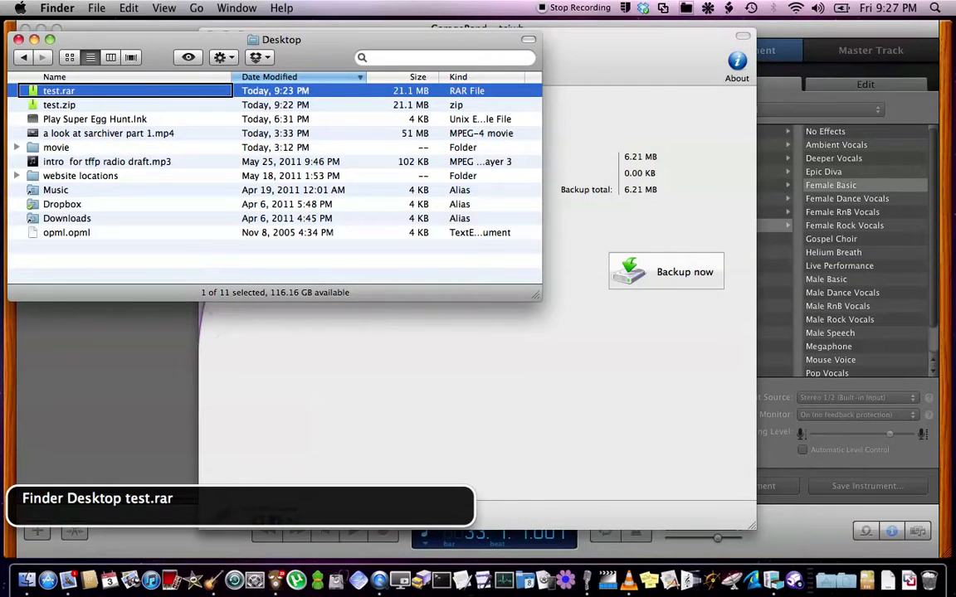
{"action": "key", "text": "super+shift+h"}
{"action": "key", "text": "ctrl+alt+Right"}
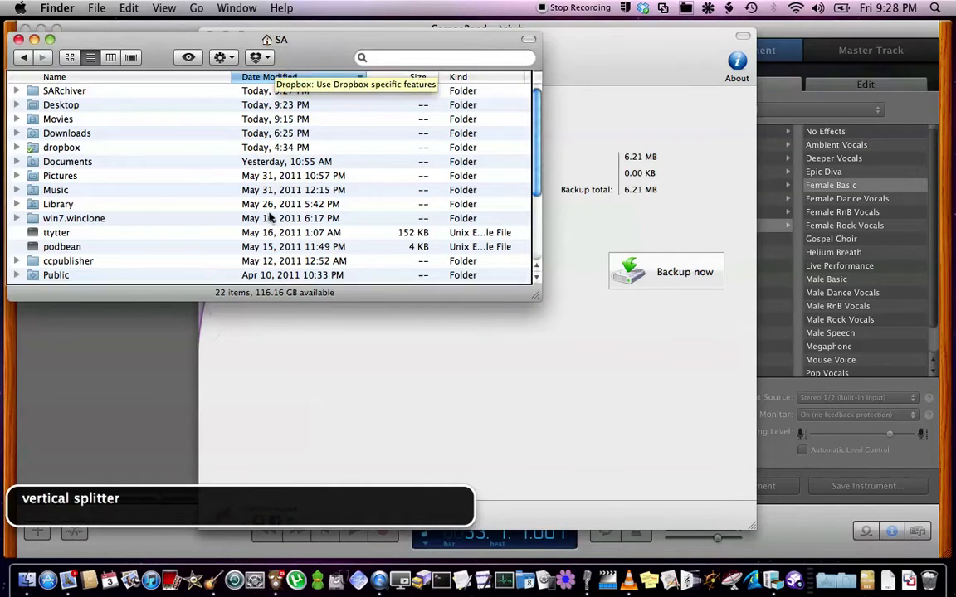
{"action": "key", "text": "Down"}
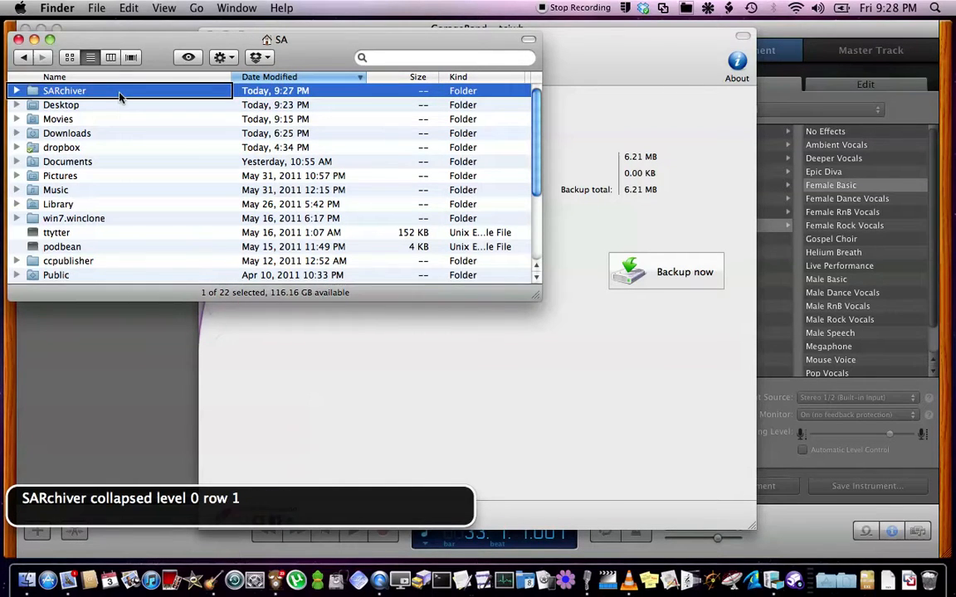
{"action": "key", "text": "super+o"}
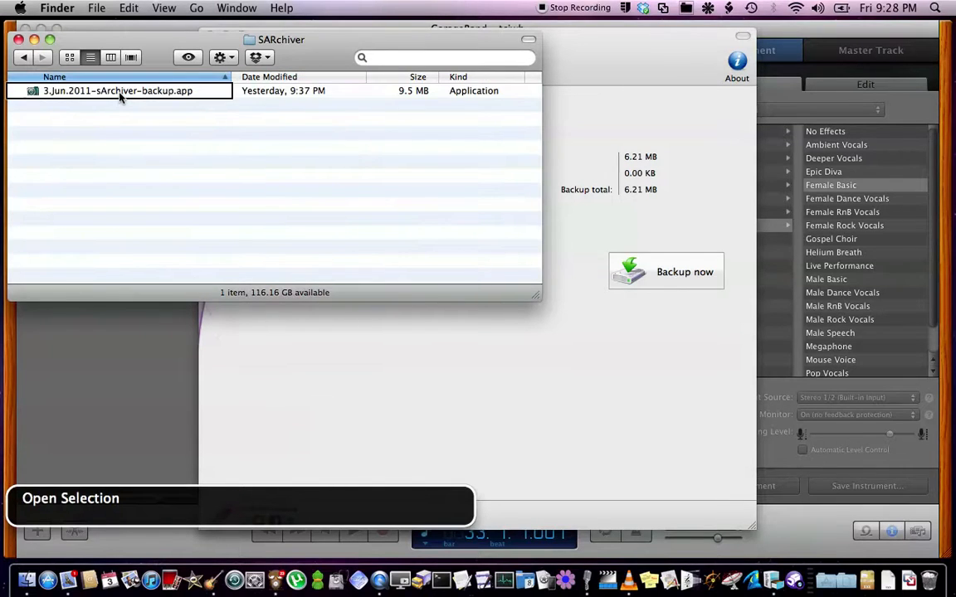
{"action": "key", "text": "Down"}
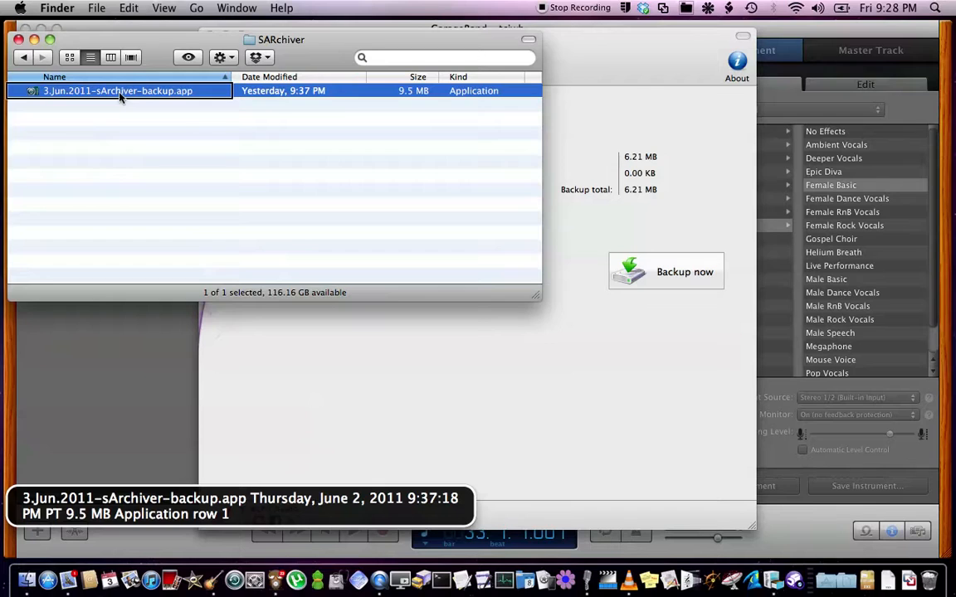
- Open the backup application, review its restore options and destination path, and close it along with the SARchiver folder window
{"action": "key", "text": "super+o"}
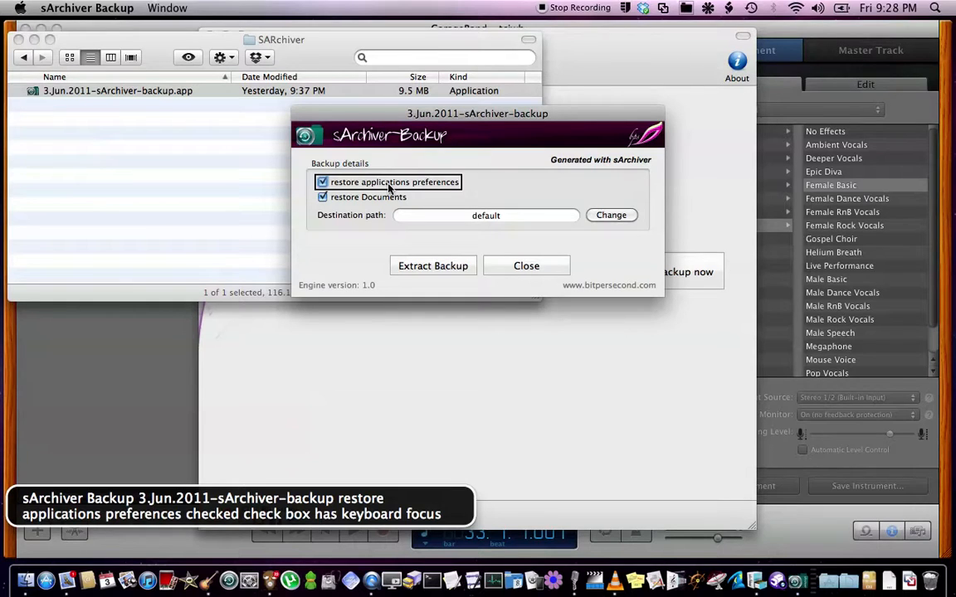
{"action": "key", "text": "Tab"}
{"action": "key", "text": "ctrl+alt+Right"}
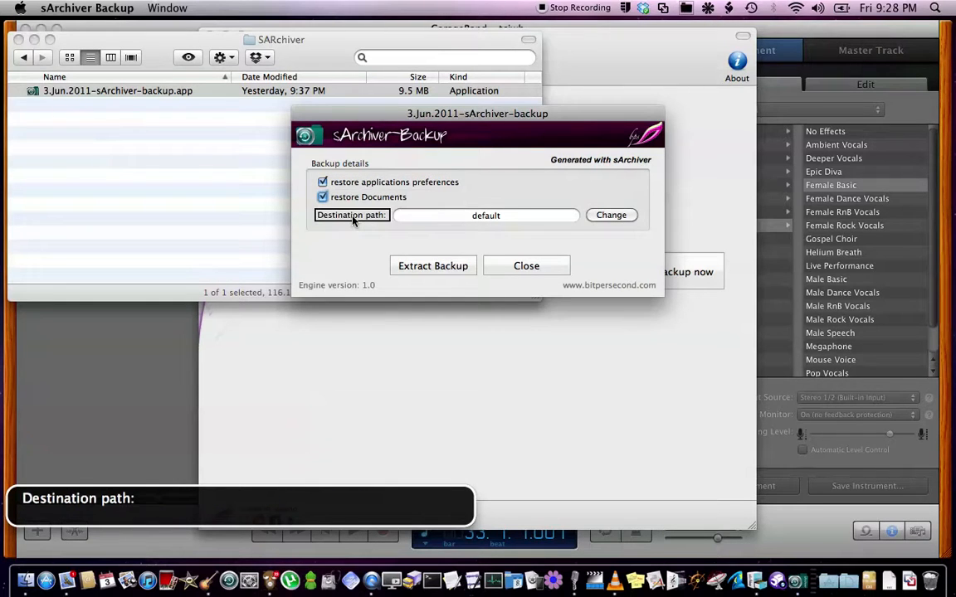
{"action": "key", "text": "ctrl+alt+Right"}
{"action": "key", "text": "ctrl+alt+Right"}
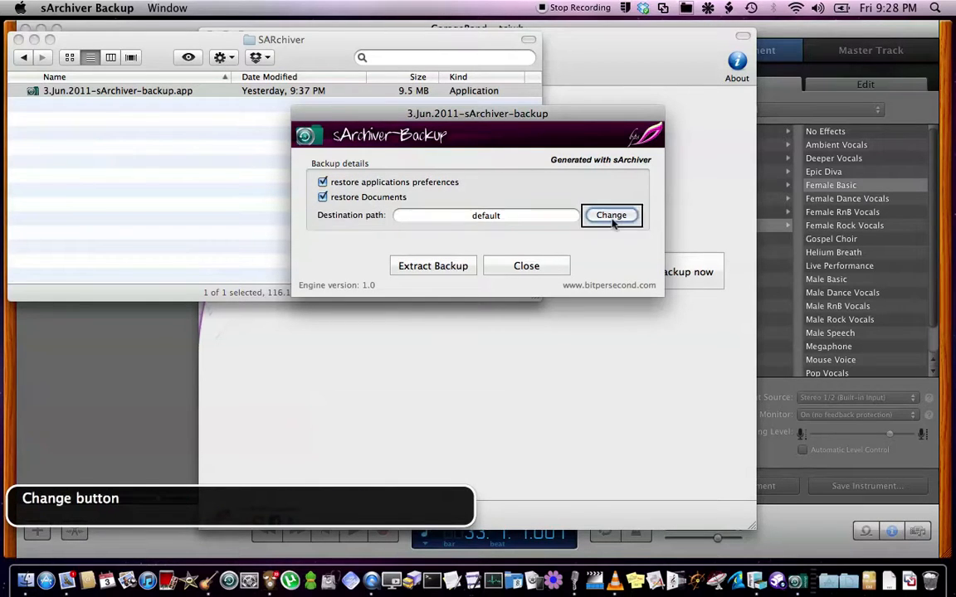
{"action": "key", "text": "ctrl+alt+Right"}
{"action": "key", "text": "ctrl+alt+Right"}
{"action": "key", "text": "ctrl+alt+Right"}
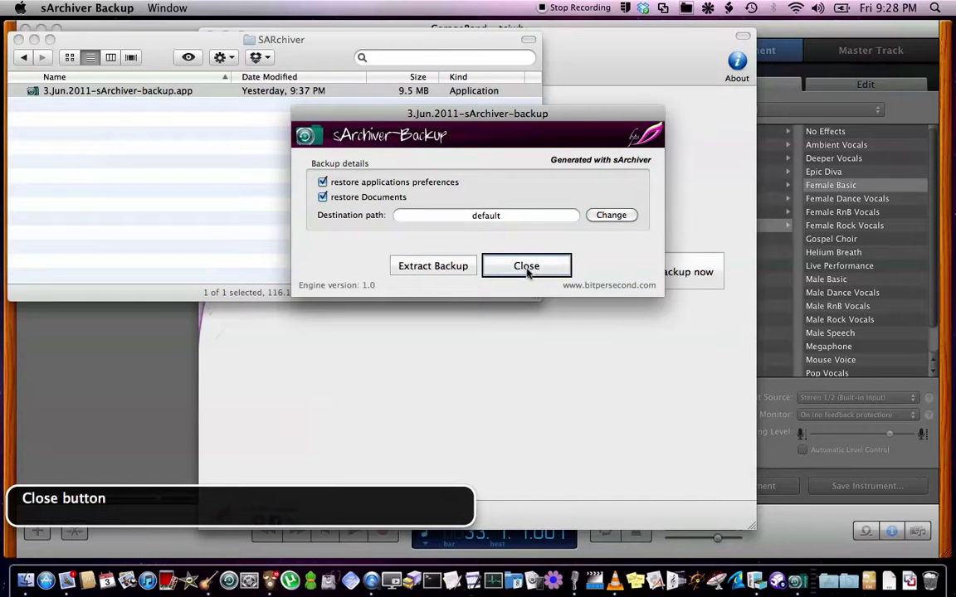
{"action": "key", "text": "ctrl+alt+space"}
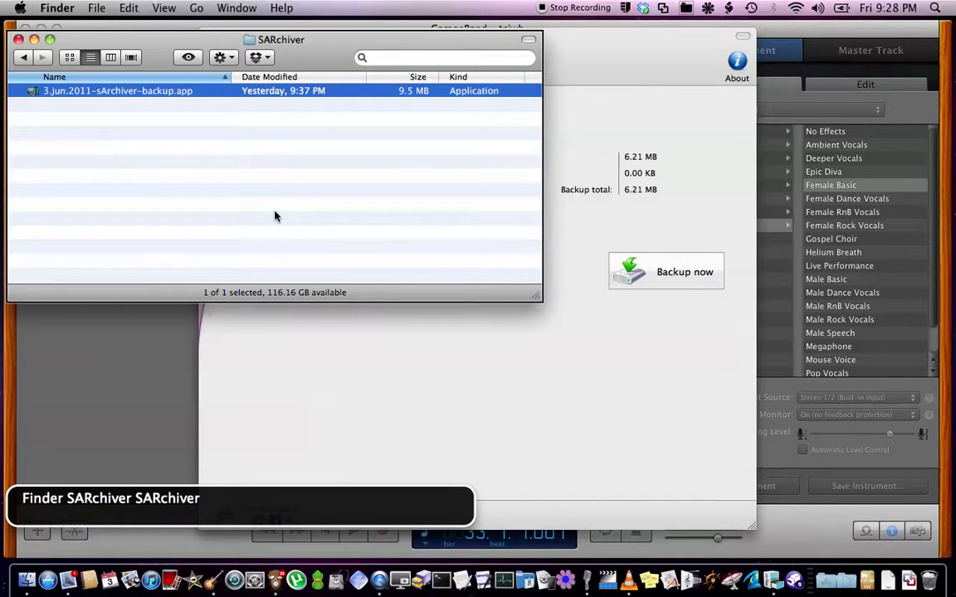
{"action": "key", "text": "super+w"}
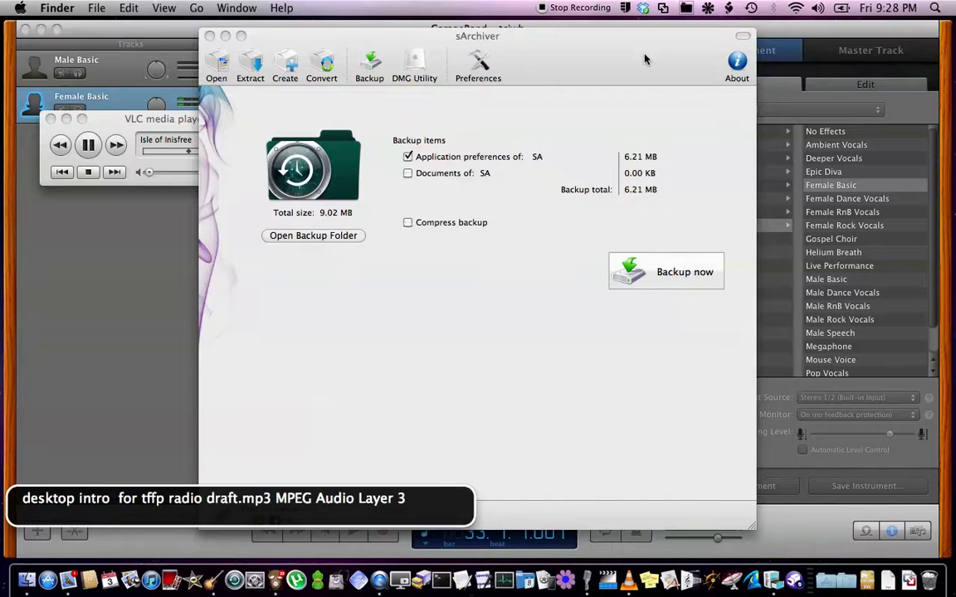
- Switch back to sArchiver and open the DMG Utility
{"action": "key", "text": "super+Tab"}
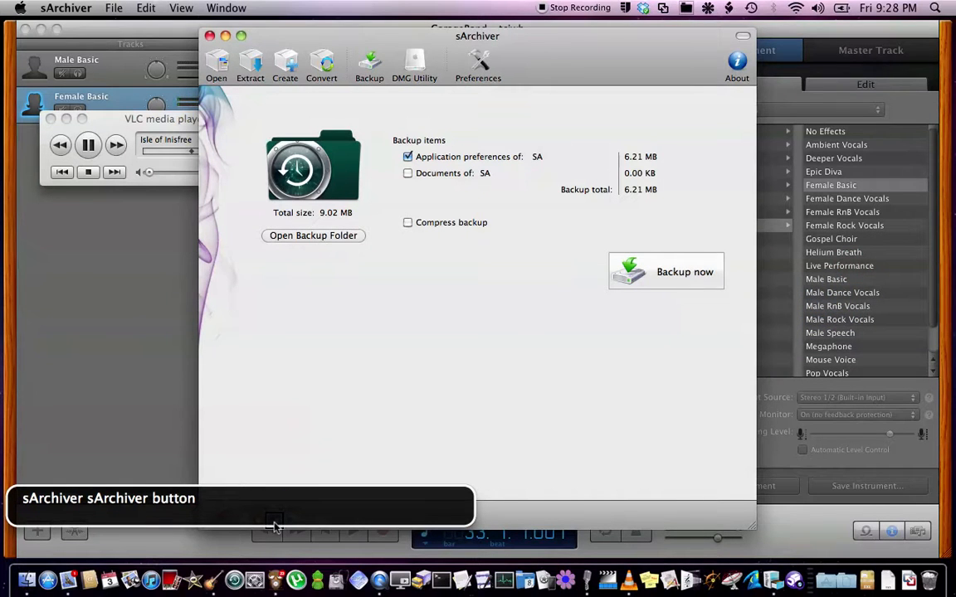
{"action": "key", "text": "ctrl+alt+Left"}
{"action": "key", "text": "ctrl+alt+shift+Down"}
{"action": "key", "text": "ctrl+alt+End"}
{"action": "key", "text": "ctrl+alt+Left"}
{"action": "key", "text": "ctrl+alt+Left"}
{"action": "key", "text": "ctrl+alt+Left"}
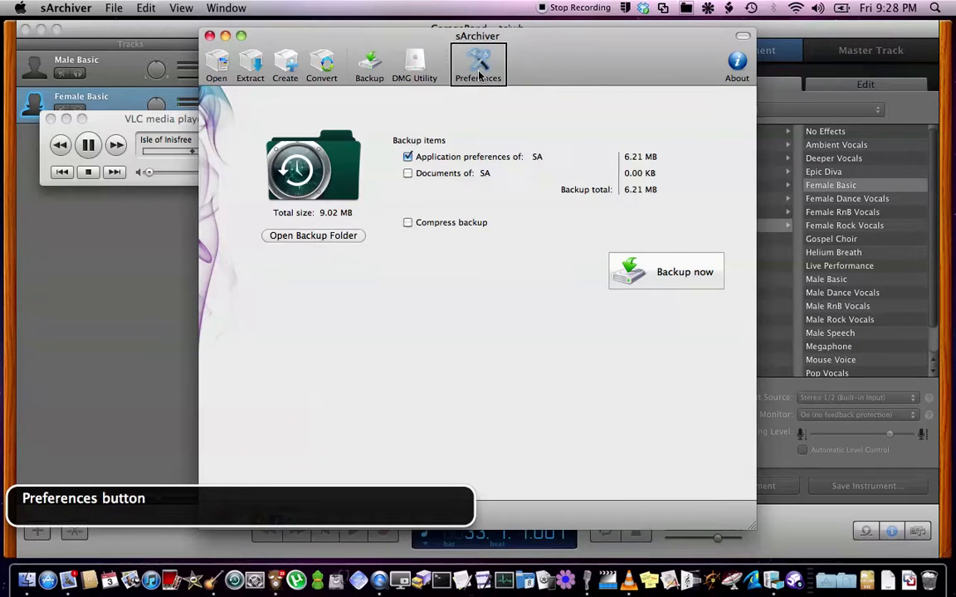
{"action": "key", "text": "ctrl+alt+Right"}
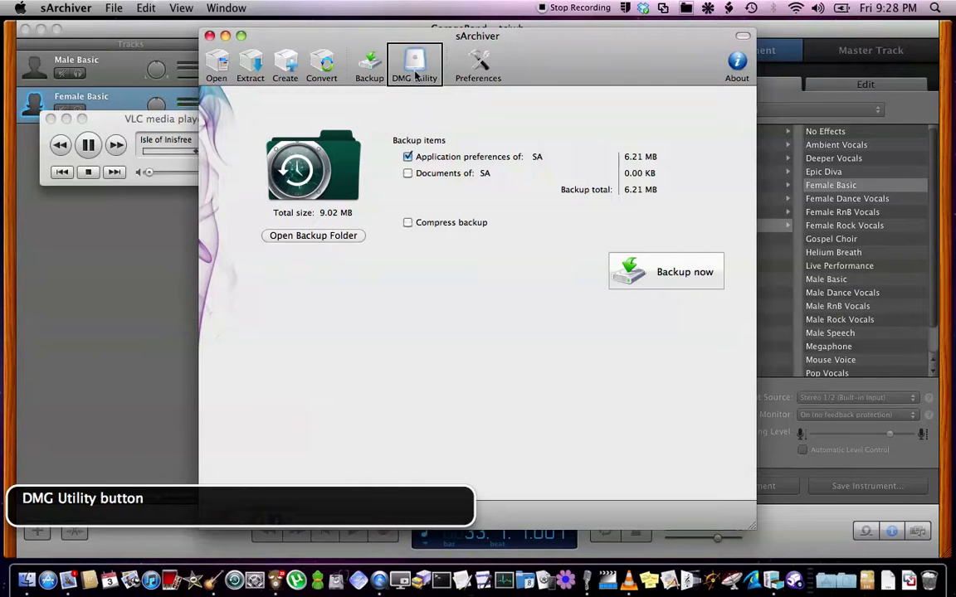
{"action": "key", "text": "ctrl+alt+space"}
{"action": "key", "text": "ctrl+alt+shift+Up"}
{"action": "key", "text": "ctrl+alt+Right"}
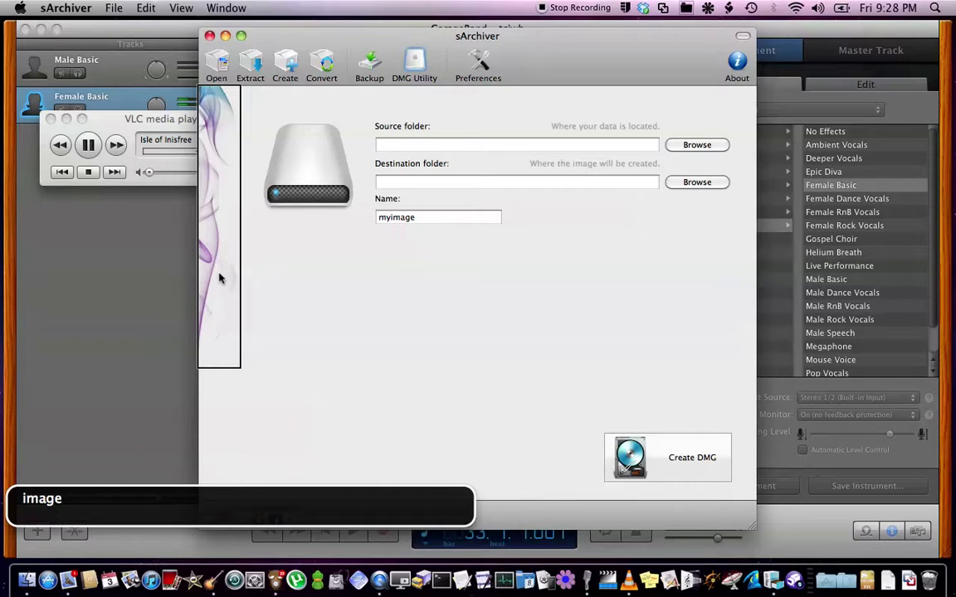
- Open the chooser for the disk image's source folder and go to the home folder
{"action": "key", "text": "ctrl+alt+Right"}
{"action": "key", "text": "ctrl+alt+Right"}
{"action": "key", "text": "ctrl+alt+Right"}
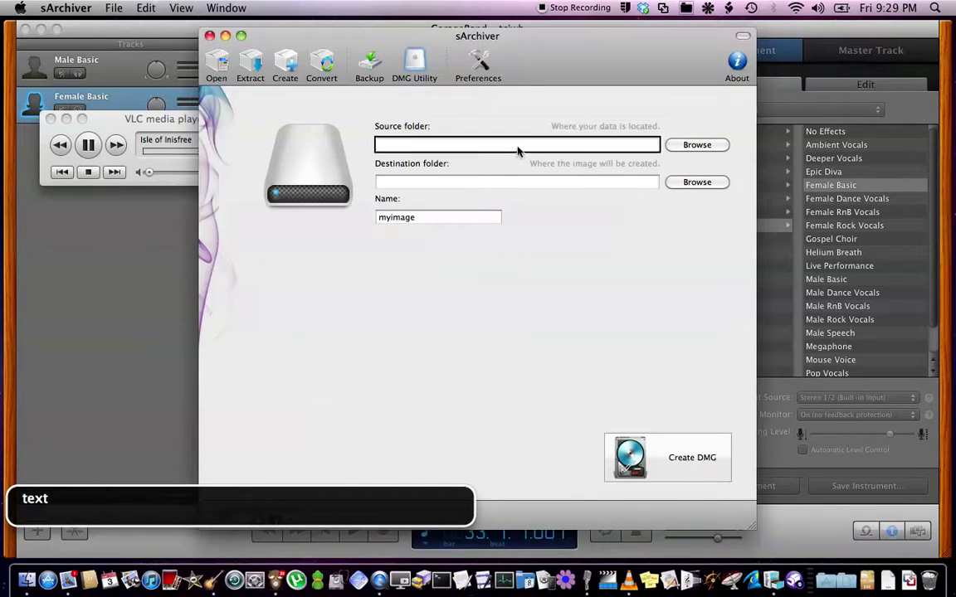
{"action": "left_click", "coordinate": [699, 152]}
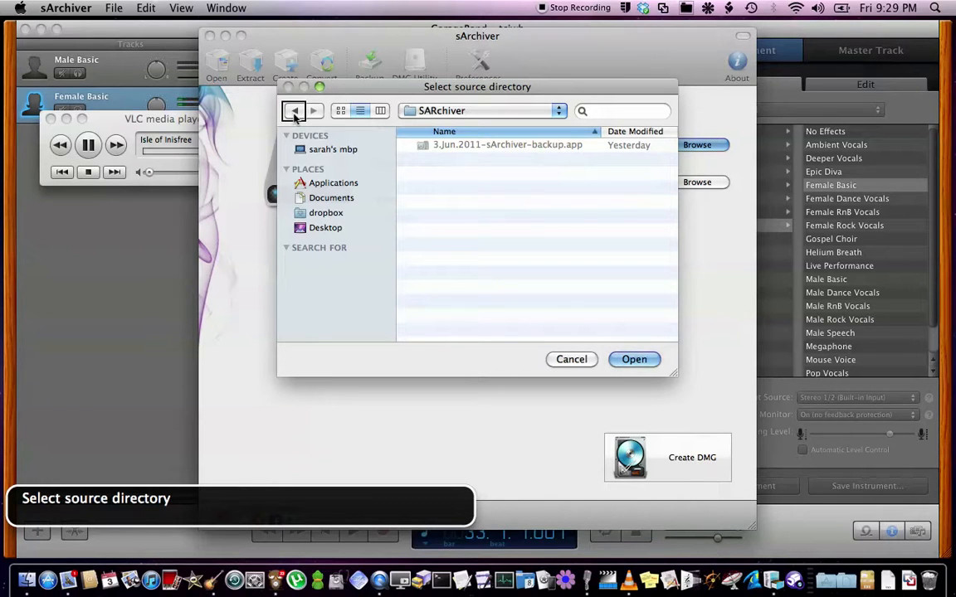
{"action": "key", "text": "shift+Tab"}
{"action": "key", "text": "shift+Tab"}
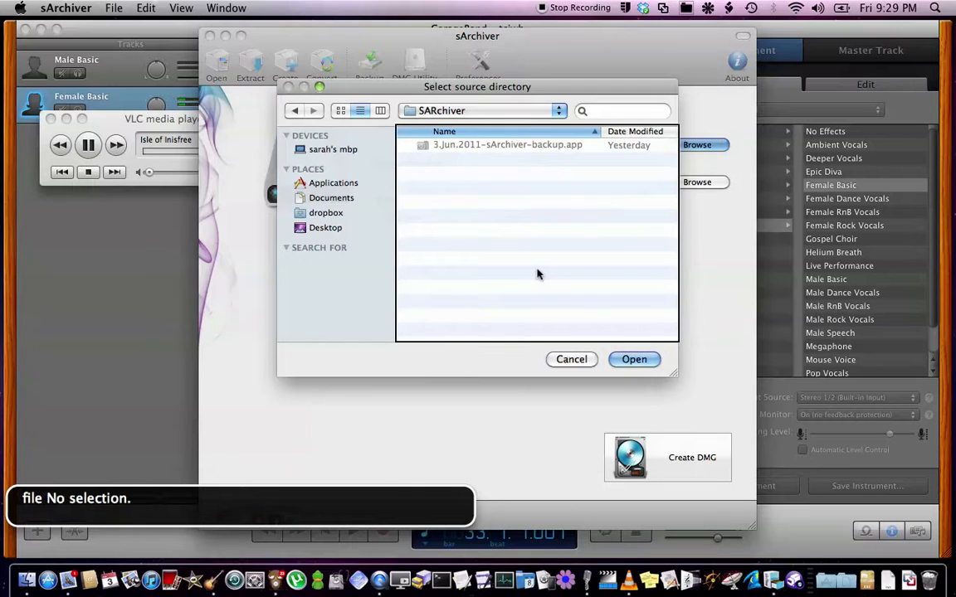
{"action": "key", "text": "shift+super+h"}
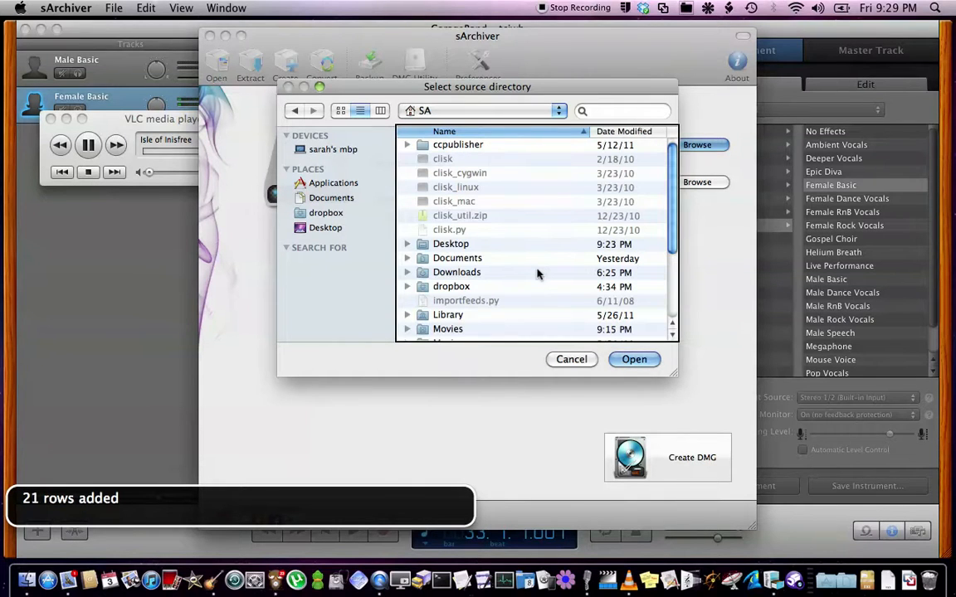
{"action": "key", "text": "Down"}
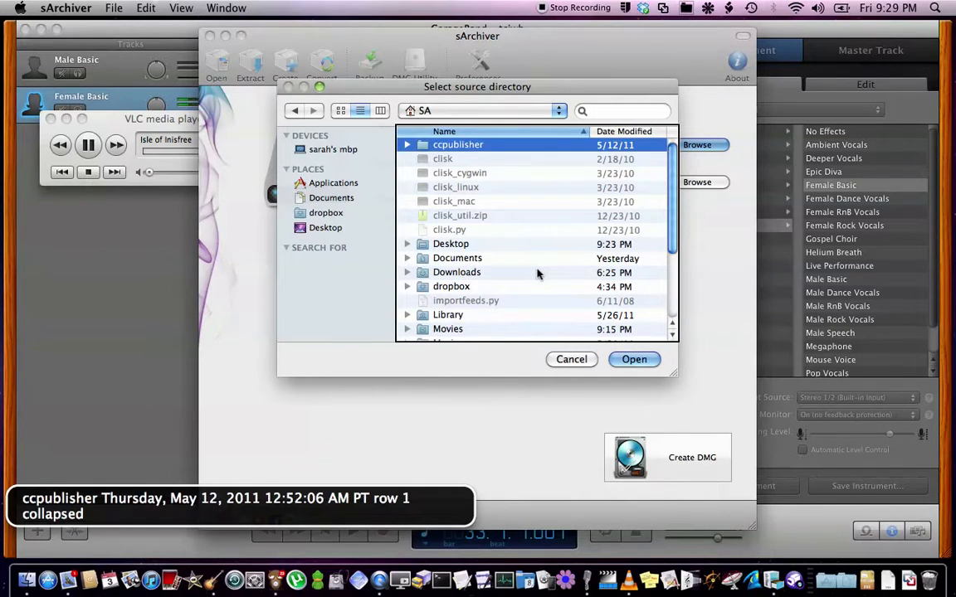
{"action": "key", "text": "Down"}
{"action": "key", "text": "Down"}
{"action": "key", "text": "Down"}
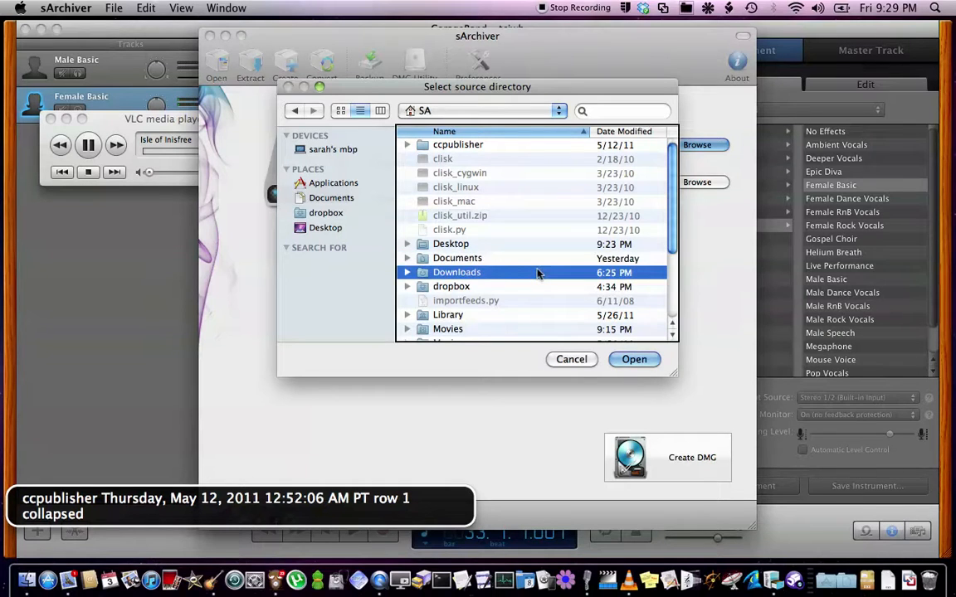
{"action": "key", "text": "Up"}
{"action": "key", "text": "Down"}
{"action": "key", "text": "Tab"}
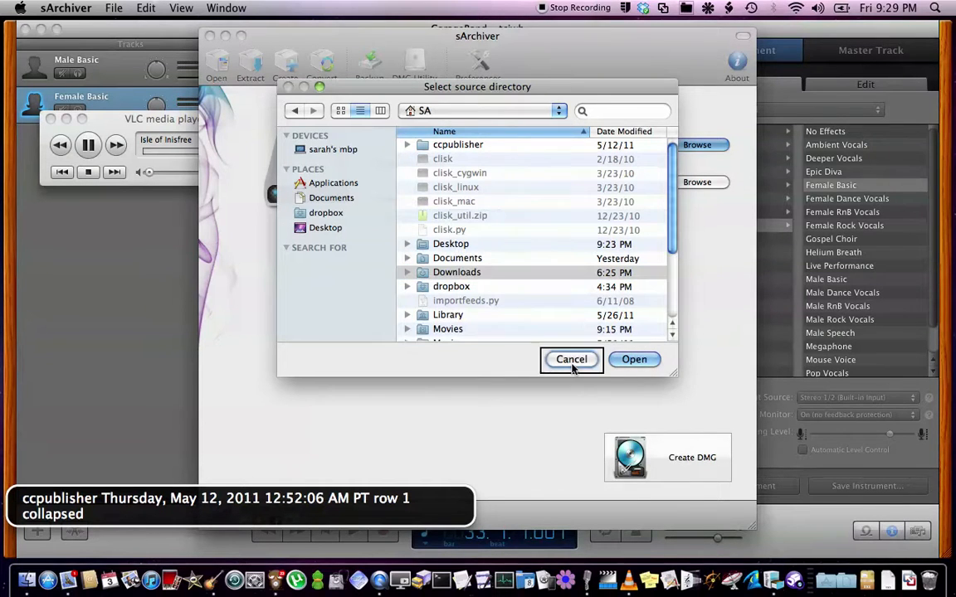
{"action": "key", "text": "Tab"}
{"action": "key", "text": "shift+Tab"}
{"action": "key", "text": "super+Tab"}
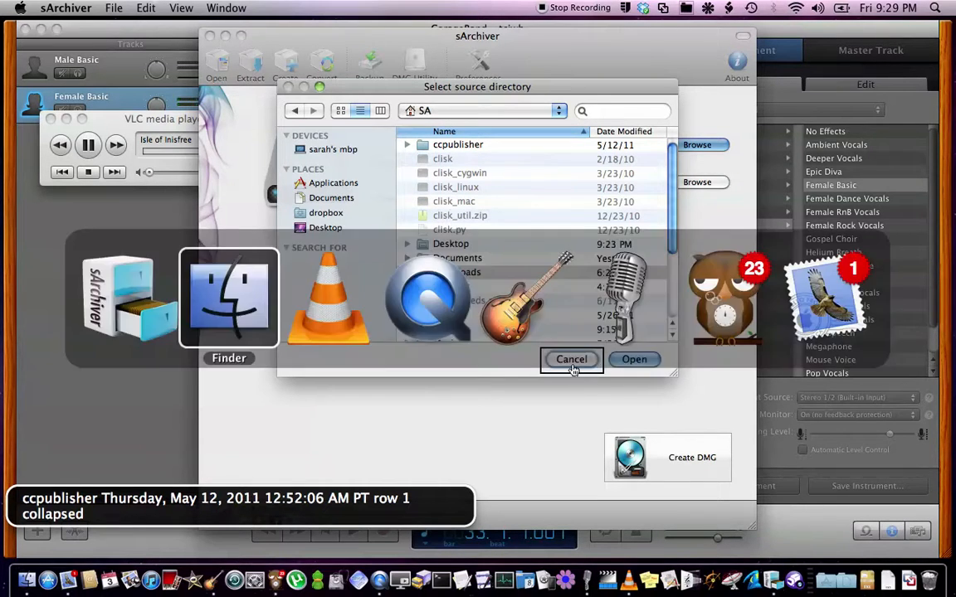
{"action": "key", "text": "Escape"}
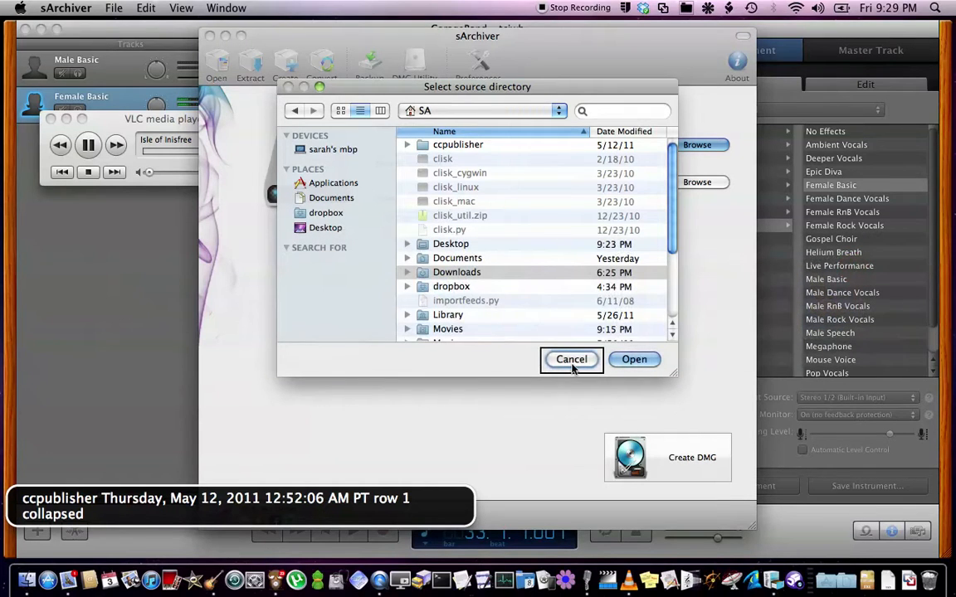
- Restart VoiceOver and return to the folder list in the source directory chooser
{"action": "key", "text": "super+F5"}
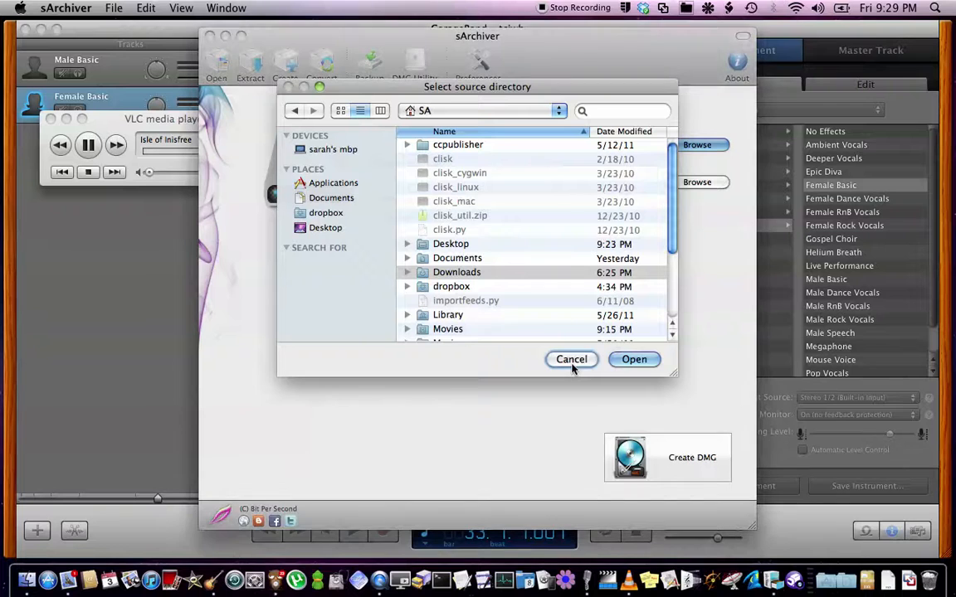
{"action": "key", "text": "super+F5"}
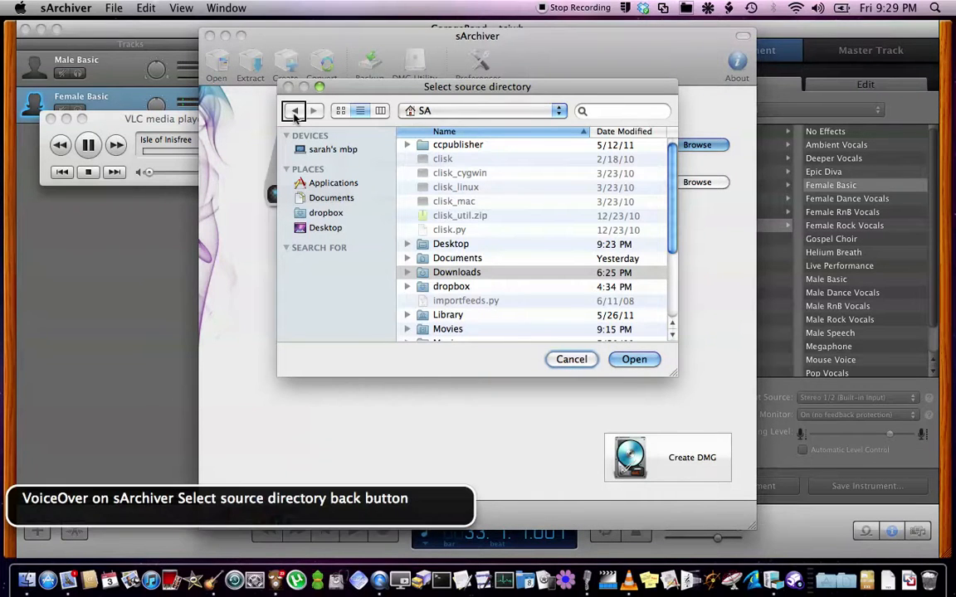
{"action": "left_click", "coordinate": [534, 273]}
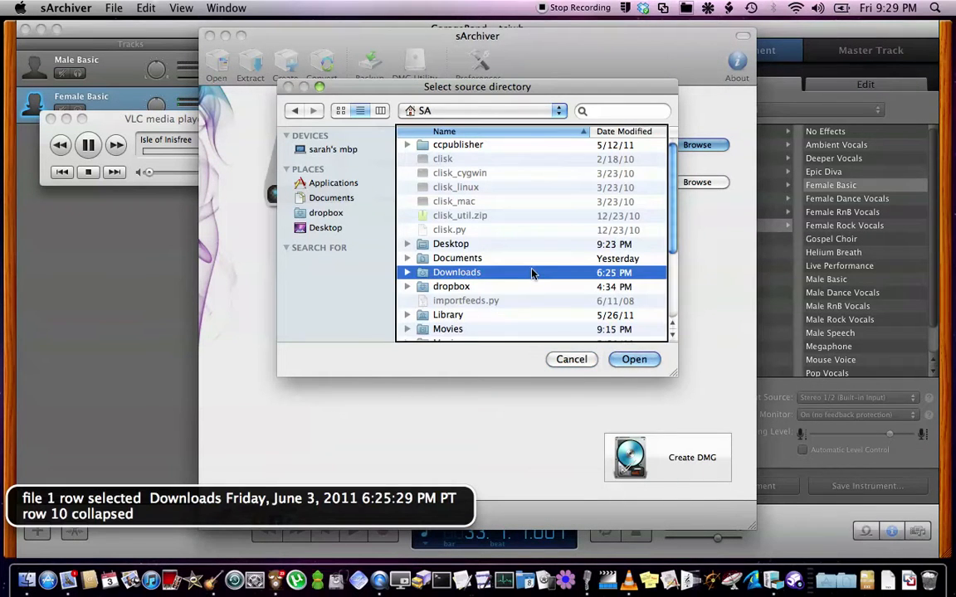
{"action": "key", "text": "Down"}
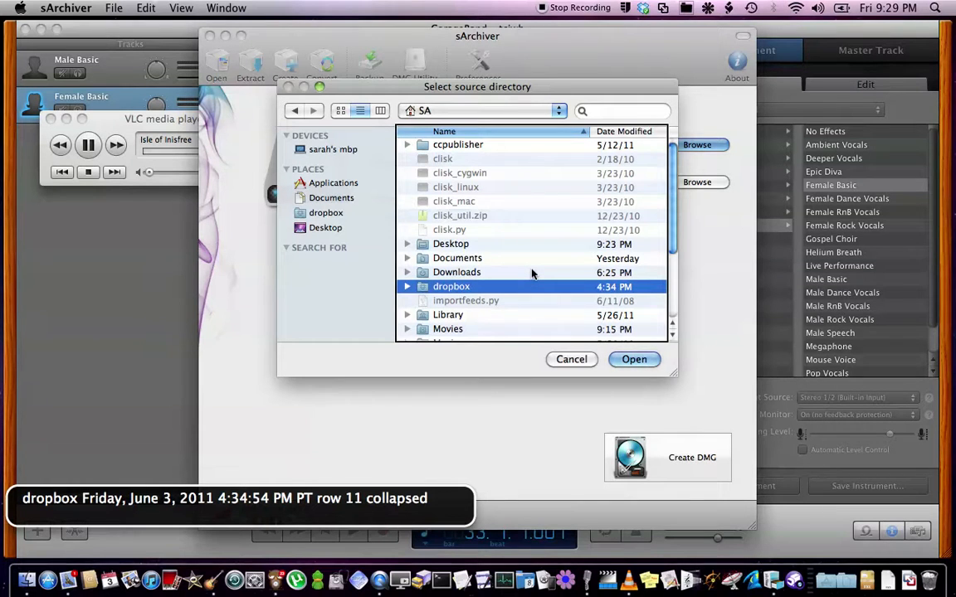
- Choose the home folder's Documents folder as the disk image's source folder
{"action": "key", "text": "ctrl+alt+shift+Down"}
{"action": "key", "text": "ctrl+alt+Home"}
{"action": "key", "text": "ctrl+alt+shift+backslash"}
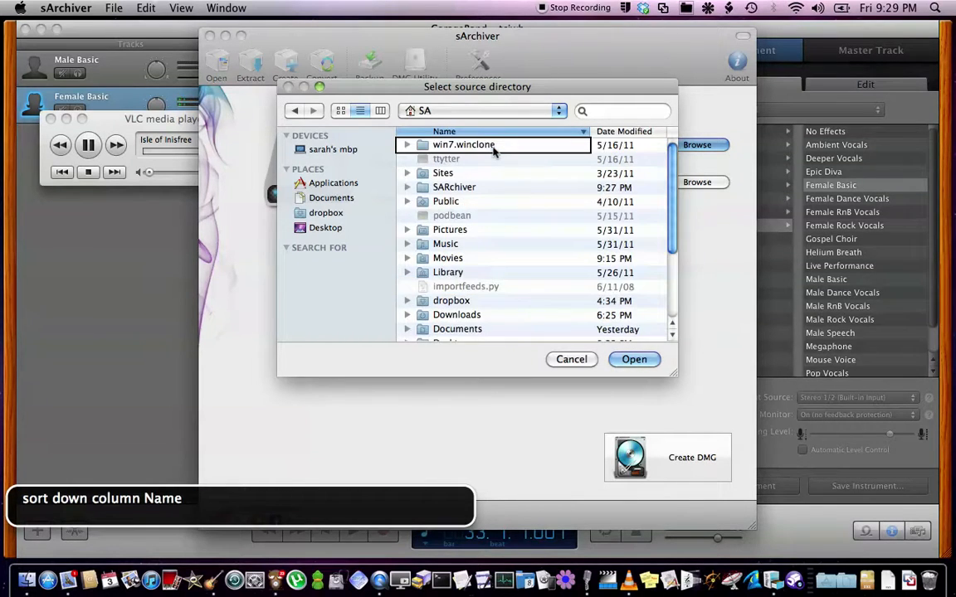
{"action": "key", "text": "ctrl+alt+shift+backslash"}
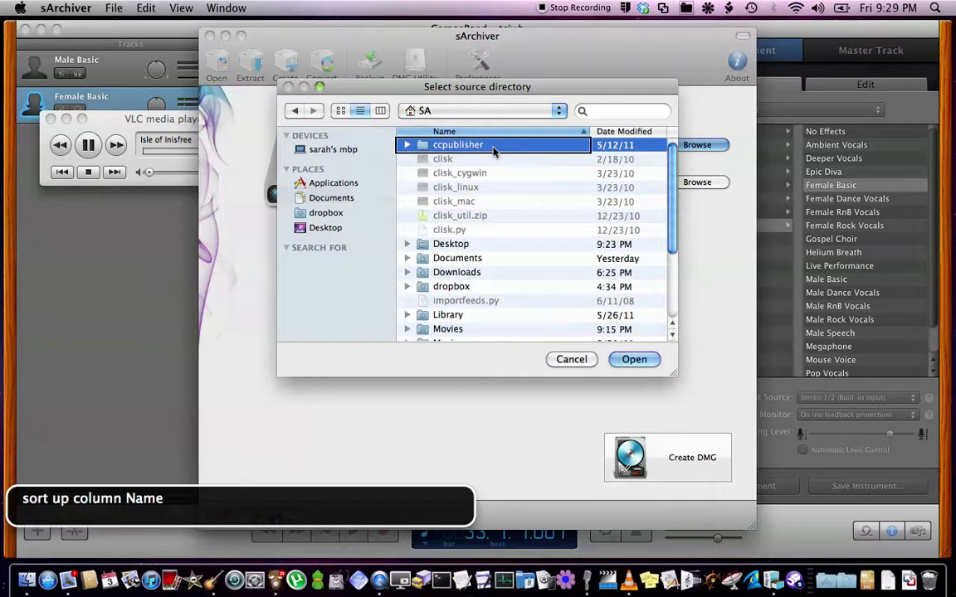
{"action": "double_click", "coordinate": [495, 258]}
{"action": "key", "text": "Down"}
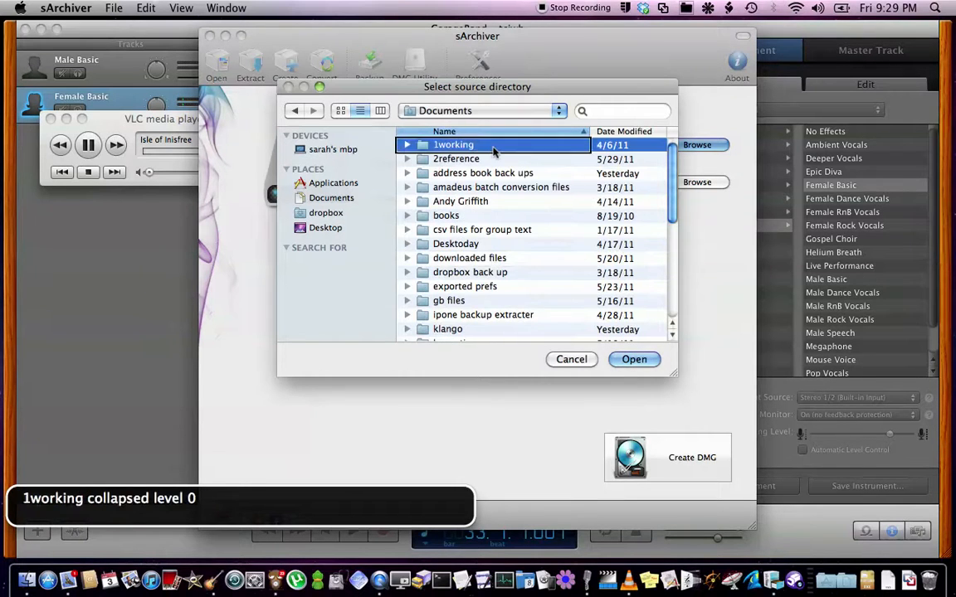
{"action": "key", "text": "Return"}
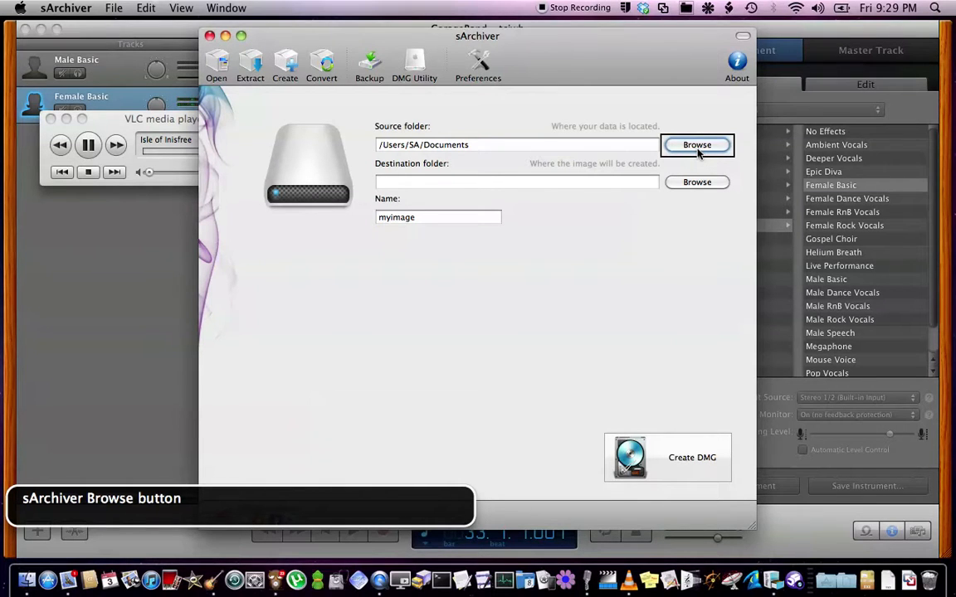
- Set the disk image's name to "test"
{"action": "key", "text": "ctrl+alt+Right"}
{"action": "key", "text": "ctrl+alt+Right"}
{"action": "key", "text": "ctrl+alt+Right"}
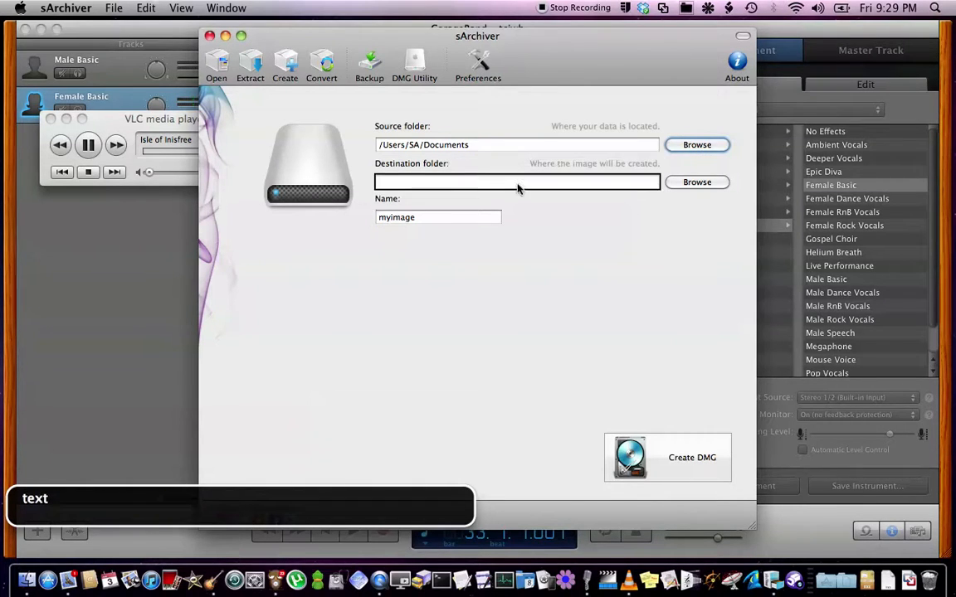
{"action": "key", "text": "ctrl+alt+Right"}
{"action": "key", "text": "ctrl+alt+Right"}
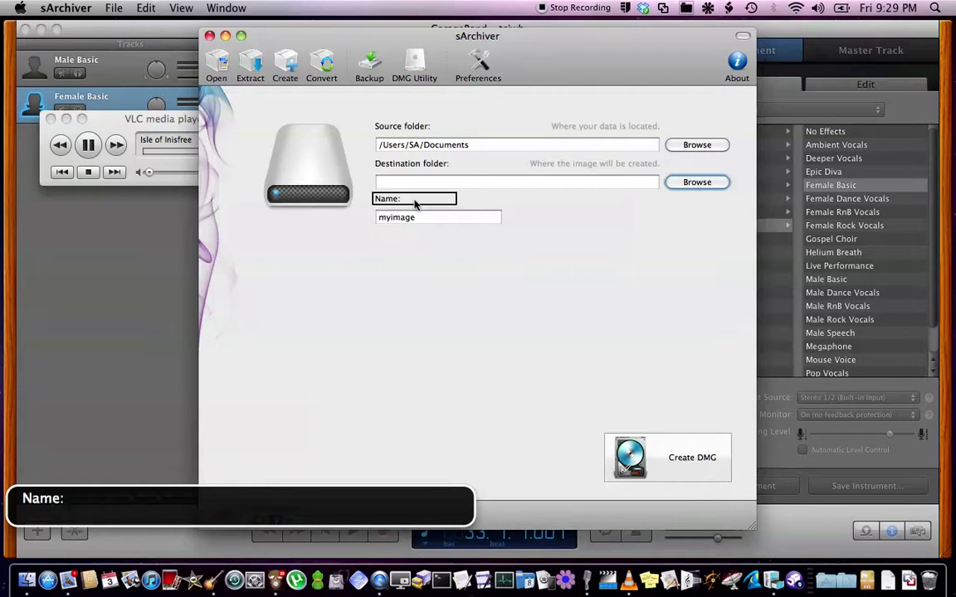
{"action": "key", "text": "ctrl+alt+Right"}
{"action": "type", "text": "test"}
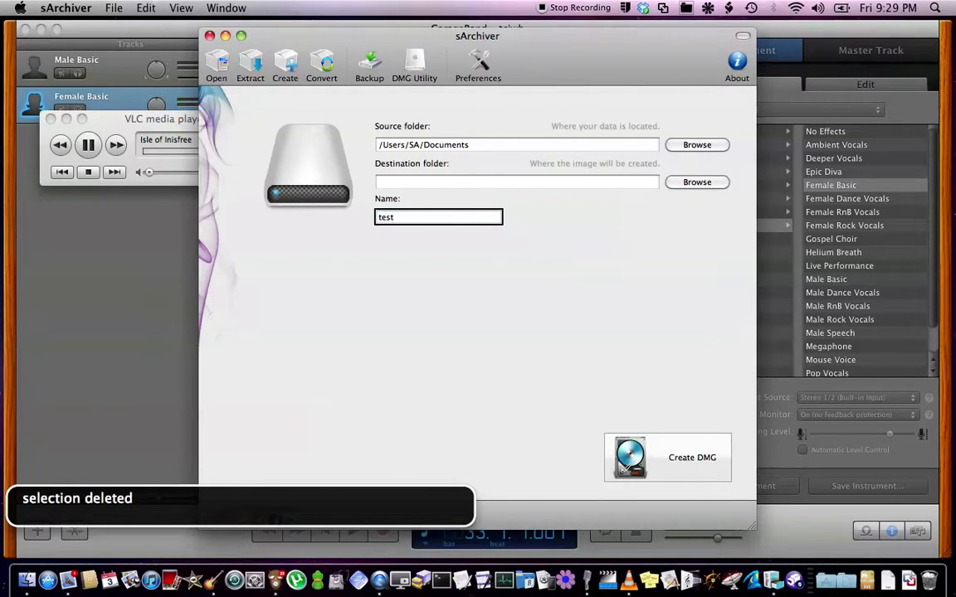
- Try to create the DMG with the destination folder left empty
{"action": "key", "text": "ctrl+alt+Right"}
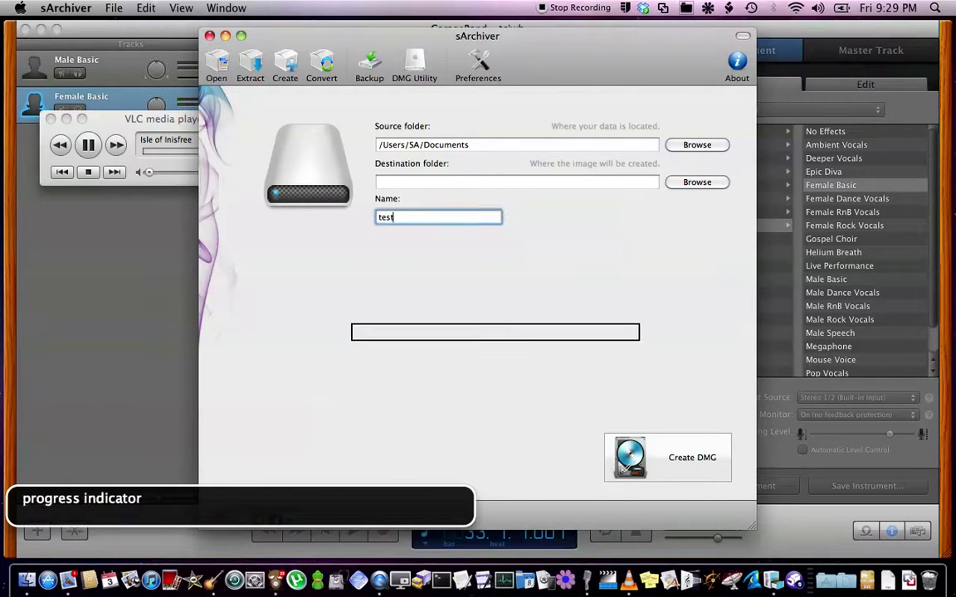
{"action": "key", "text": "ctrl+alt+Right"}
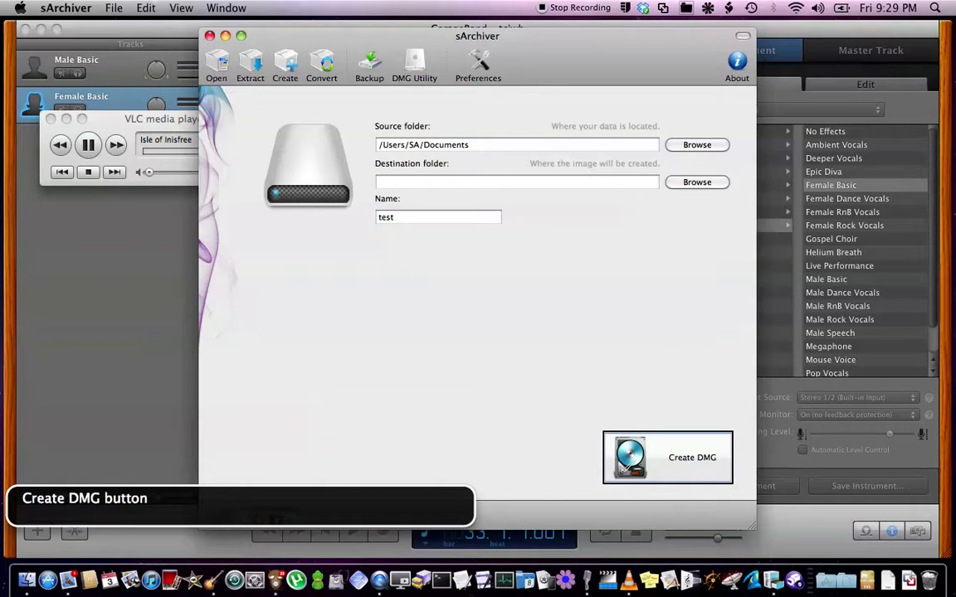
{"action": "left_click", "coordinate": [669, 471]}
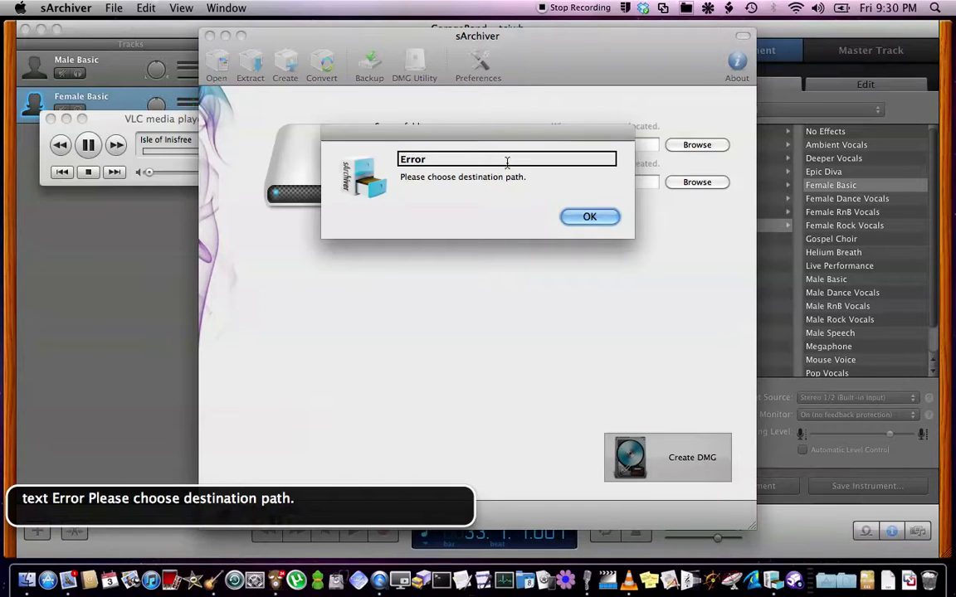
{"action": "left_click", "coordinate": [589, 217]}
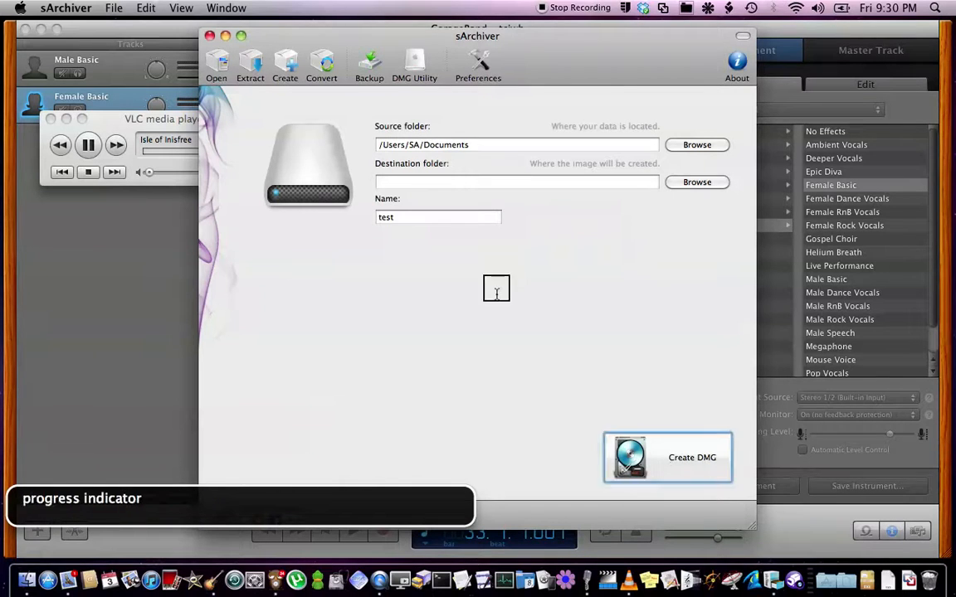
- Choose the Desktop as the disk image's destination folder
{"action": "left_click", "coordinate": [438, 218]}
{"action": "key", "text": "ctrl+alt+Left"}
{"action": "key", "text": "ctrl+alt+Left"}
{"action": "key", "text": "ctrl+alt+Left"}
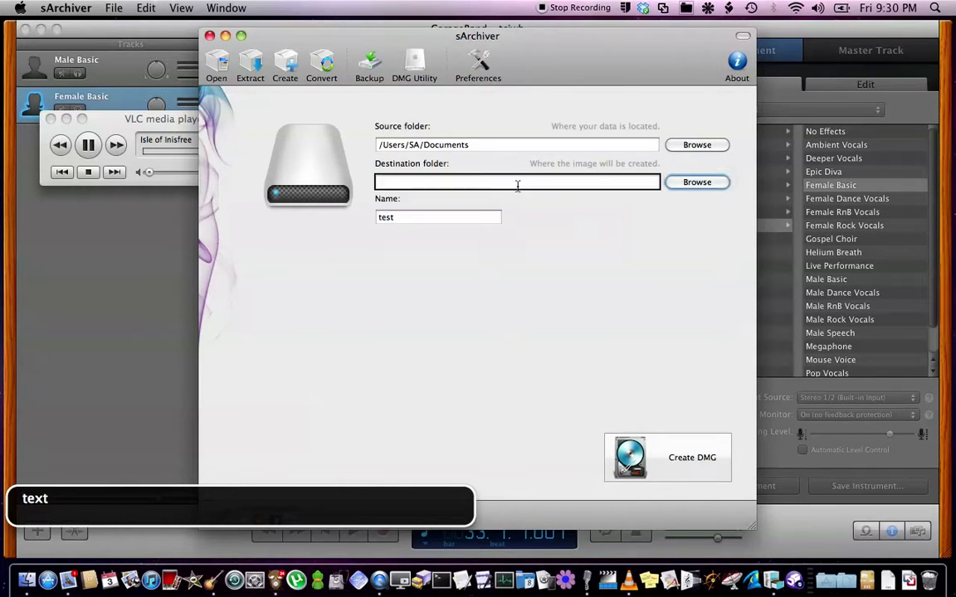
{"action": "key", "text": "ctrl+alt+Right"}
{"action": "key", "text": "ctrl+alt+space"}
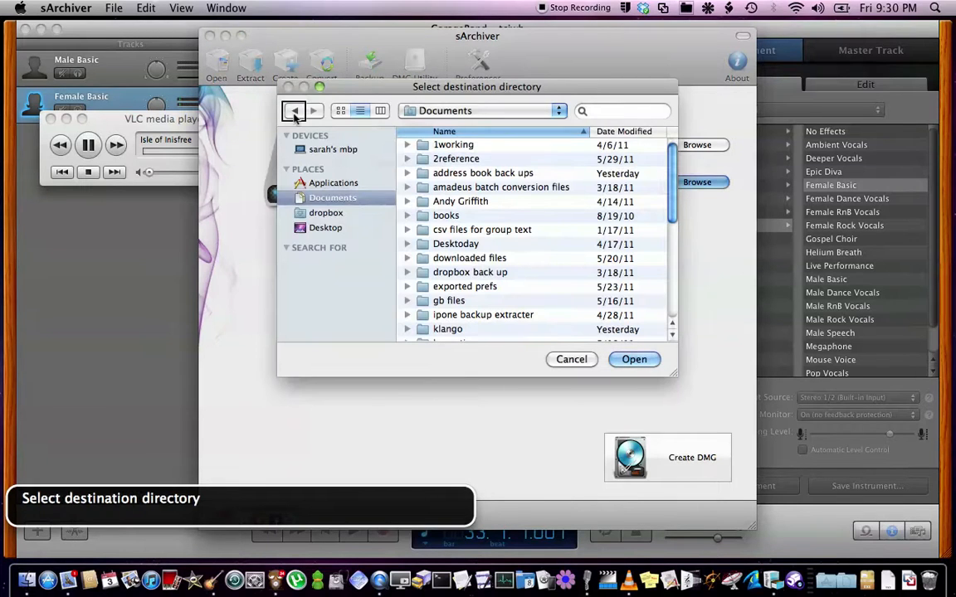
{"action": "key", "text": "super+d"}
{"action": "key", "text": "Return"}
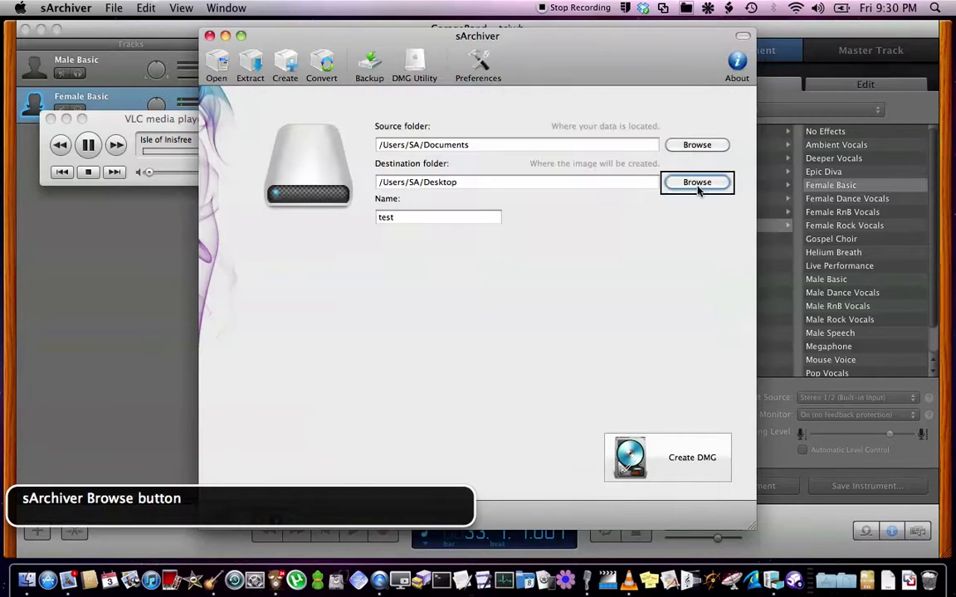
- Create the DMG from the chosen source, destination and name
{"action": "key", "text": "ctrl+alt+Right"}
{"action": "key", "text": "ctrl+alt+Right"}
{"action": "key", "text": "ctrl+alt+Right"}
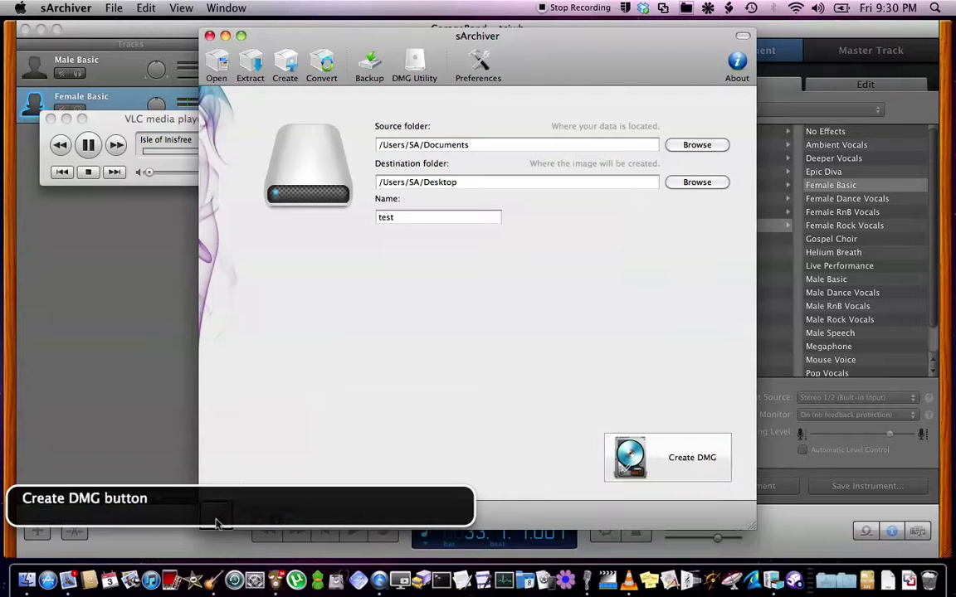
{"action": "left_click", "coordinate": [669, 470]}
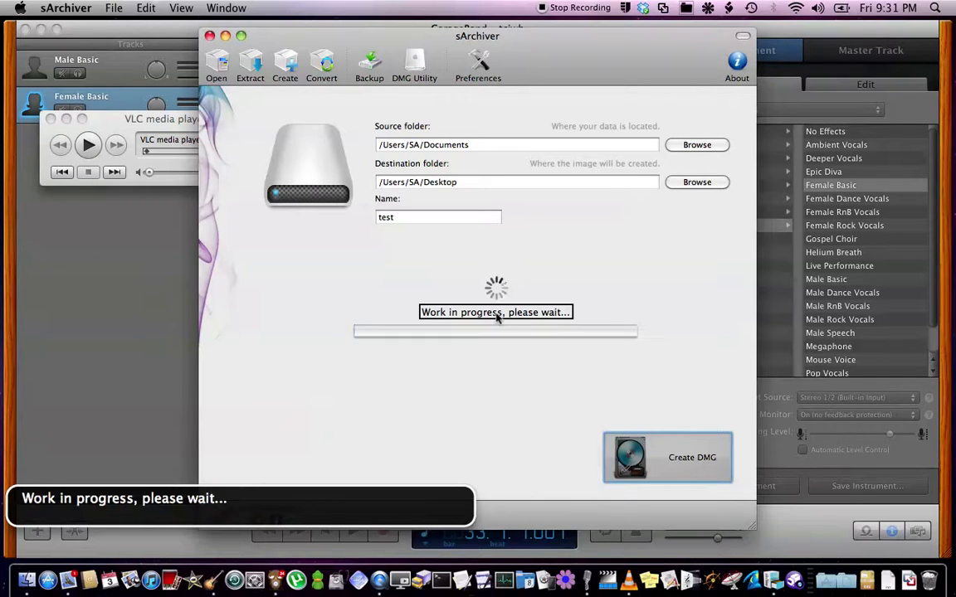
- Switch to VLC, start playback and go back to the previous track
{"action": "key", "text": "super+Tab"}
{"action": "key", "text": "super+Tab"}
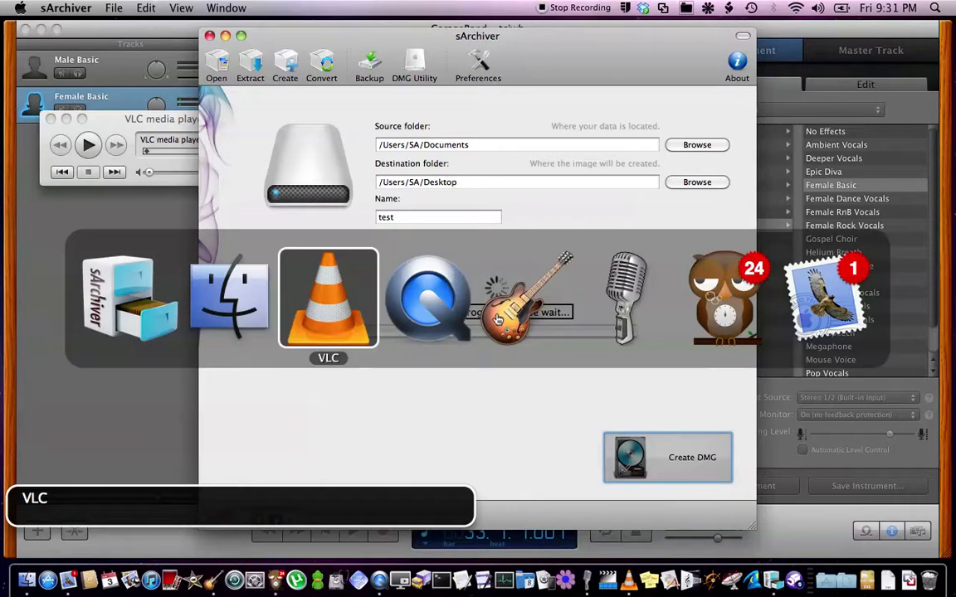
{"action": "key", "text": "space"}
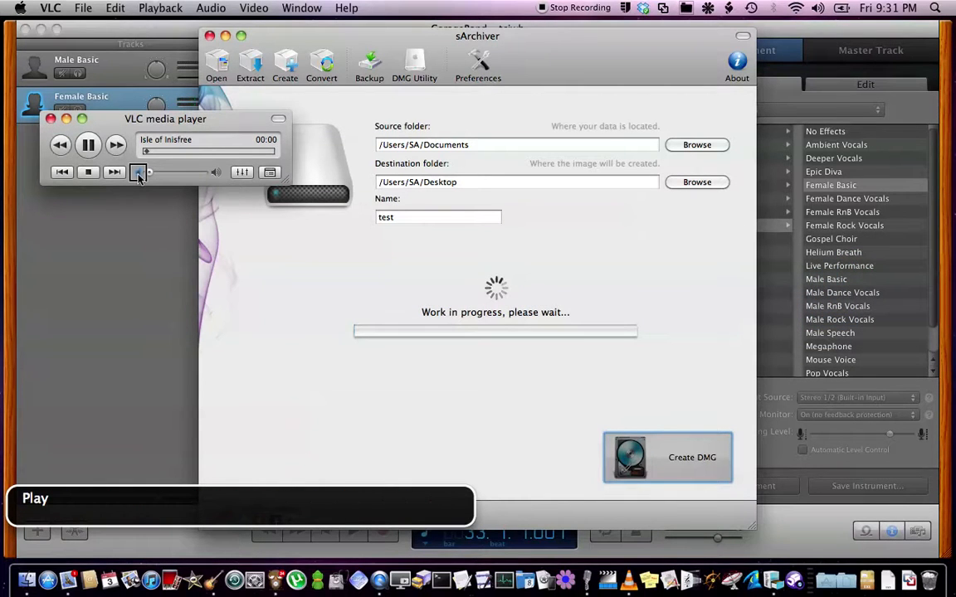
{"action": "key", "text": "super+alt+Left"}
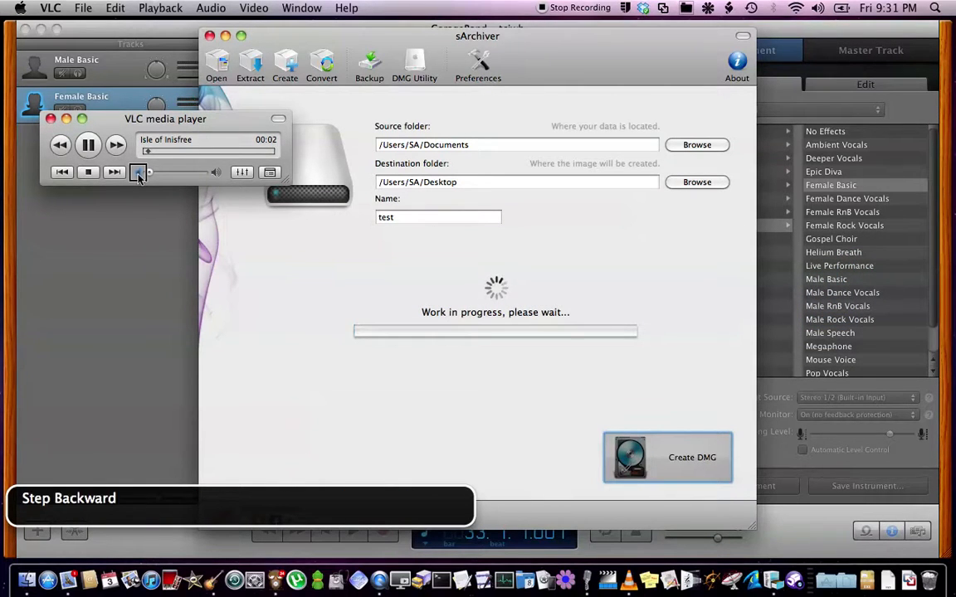
{"action": "key", "text": "super+Left"}
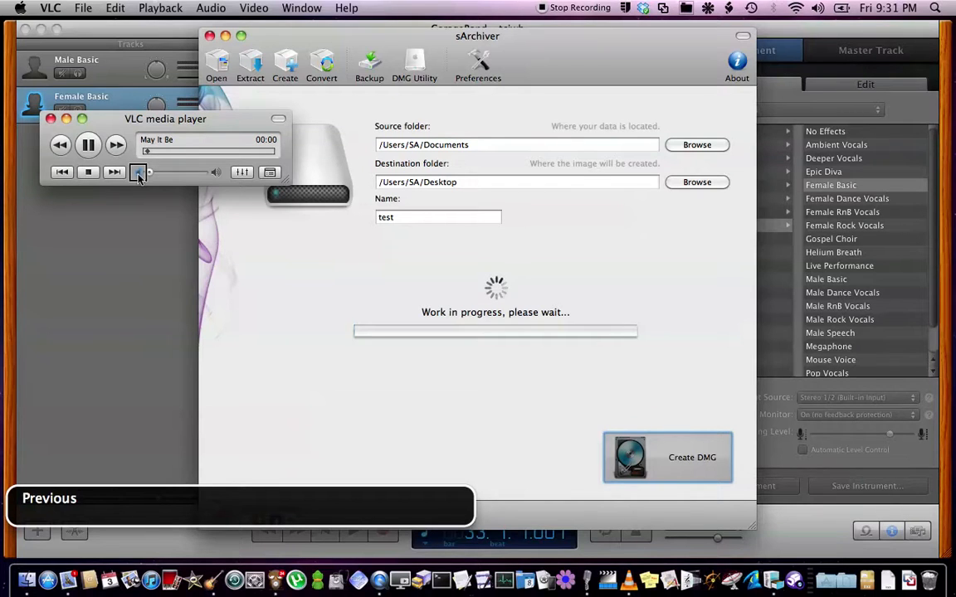
- Return to sArchiver and check the progress of the DMG creation
{"action": "left_click", "coordinate": [498, 318]}
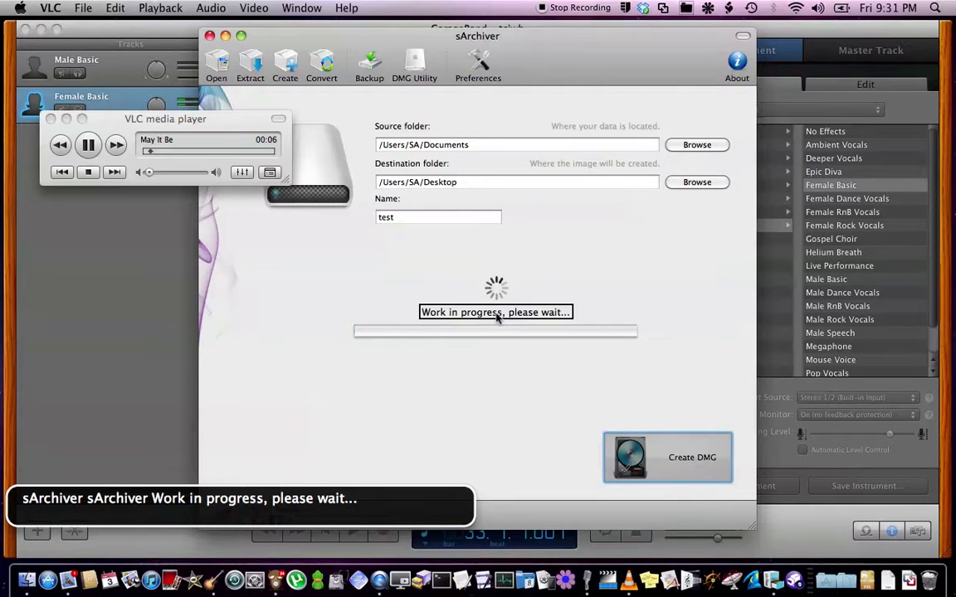
{"action": "key", "text": "ctrl+alt+Right"}
{"action": "key", "text": "ctrl+alt+Left"}
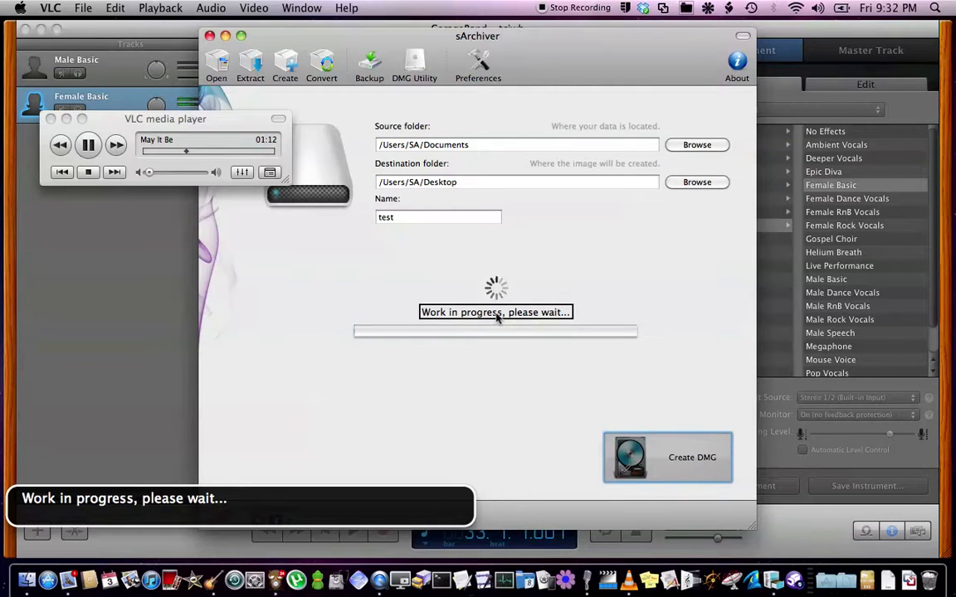
- Review the source folder, destination folder and progress status of the running DMG creation
{"action": "key", "text": "ctrl+alt+Left"}
{"action": "key", "text": "ctrl+alt+Left"}
{"action": "key", "text": "ctrl+alt+Left"}
{"action": "key", "text": "ctrl+alt+Left"}
{"action": "key", "text": "ctrl+alt+Left"}
{"action": "key", "text": "ctrl+alt+Left"}
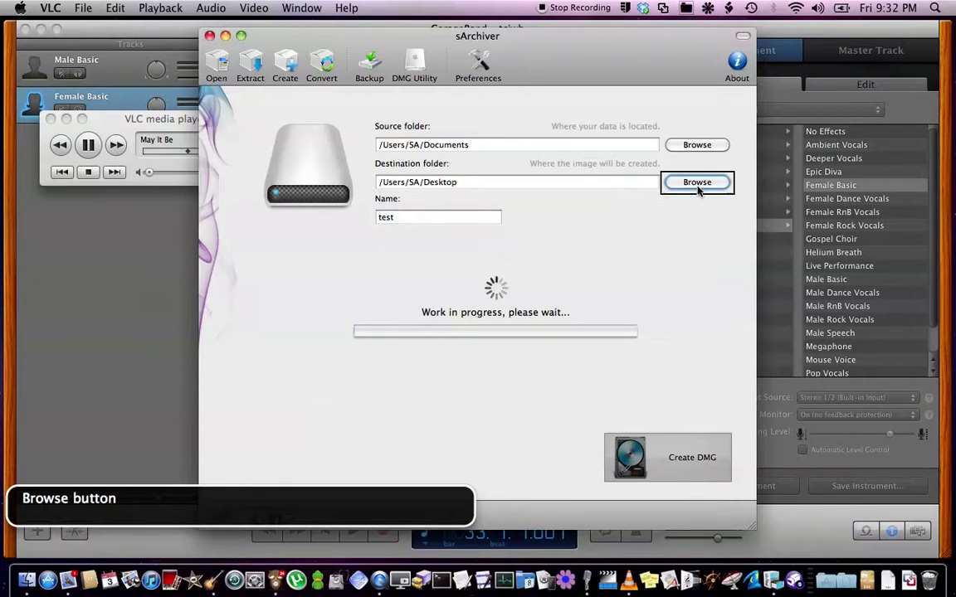
{"action": "key", "text": "ctrl+alt+Left"}
{"action": "key", "text": "ctrl+alt+Left"}
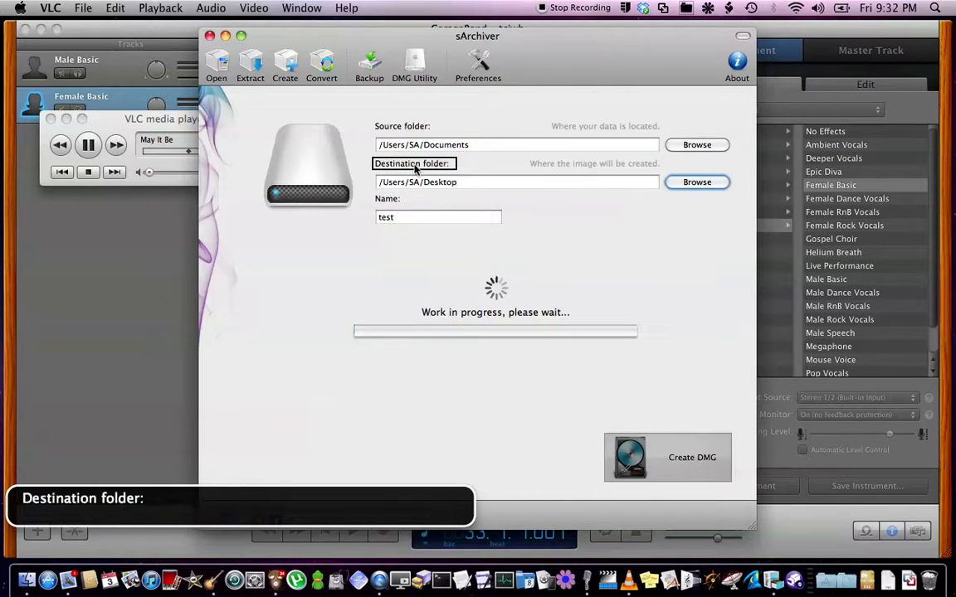
{"action": "key", "text": "ctrl+alt+Left"}
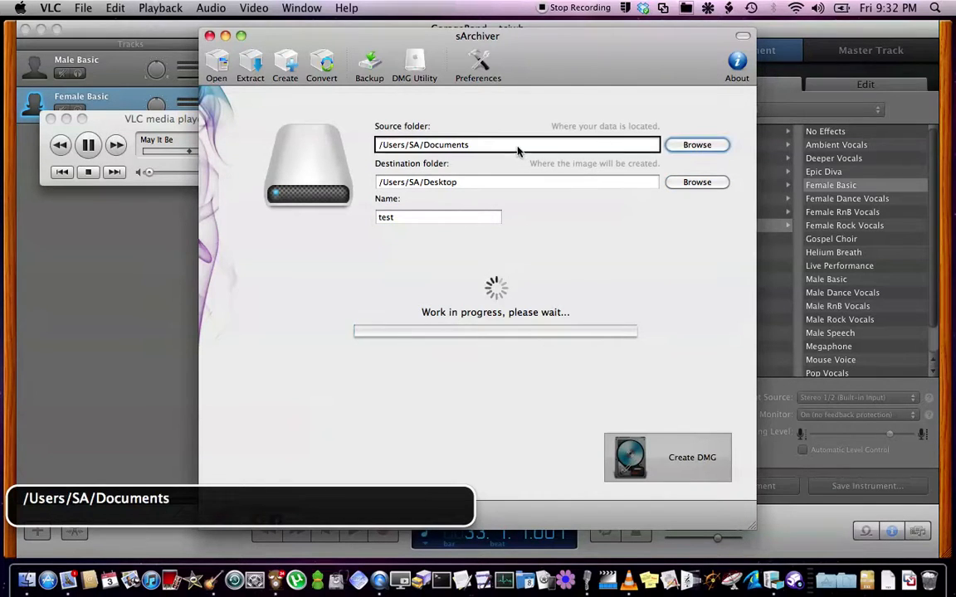
{"action": "key", "text": "ctrl+alt+Right"}
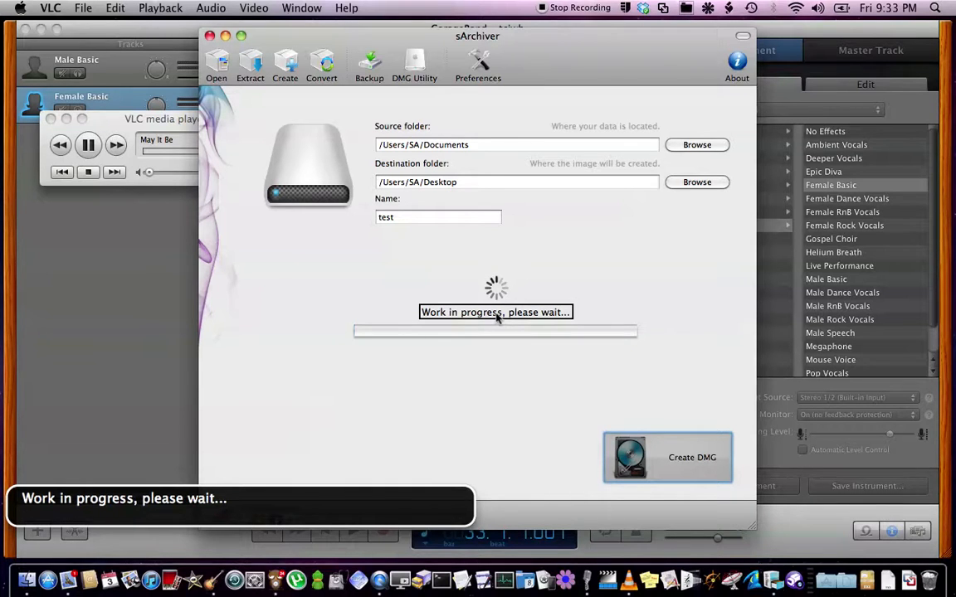
- Check the size of test.dmg in the Desktop folder in Finder and return to sArchiver
{"action": "key", "text": "ctrl+alt+shift+d"}
{"action": "key", "text": "super+shift+d"}
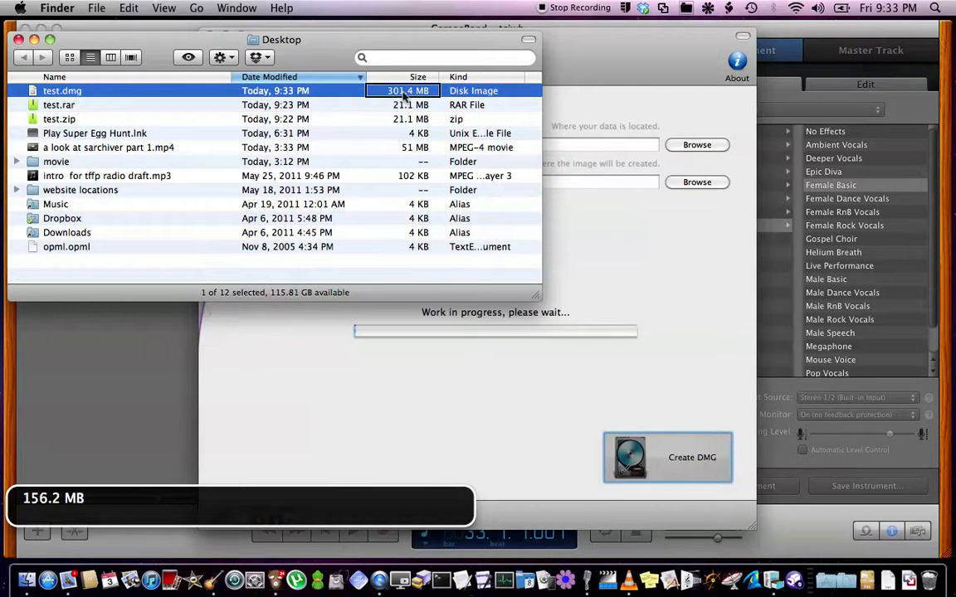
{"action": "key", "text": "super+Tab"}
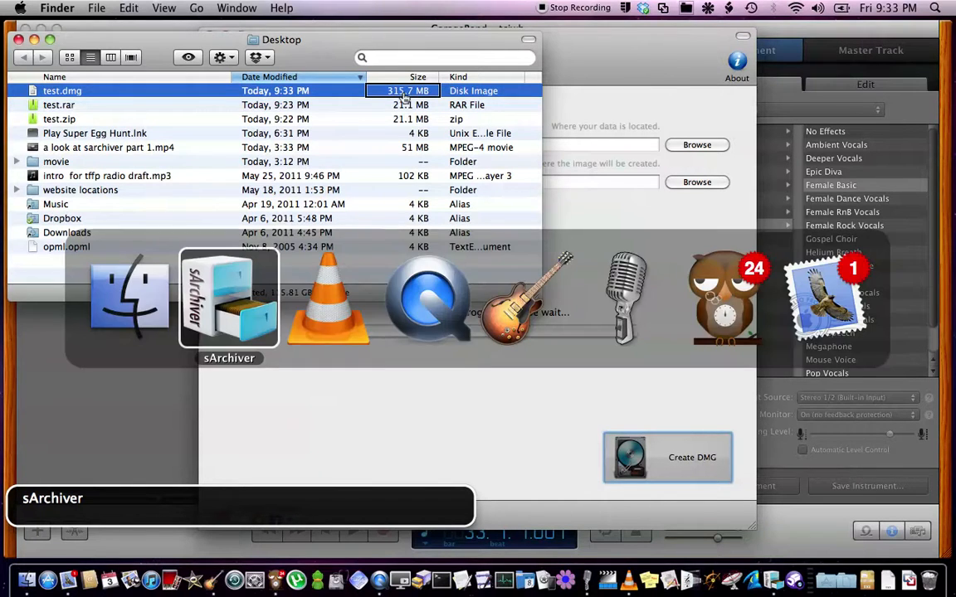
- Check the progress status of the DMG creation and the controls that follow it
{"action": "key", "text": "ctrl+alt+Left"}
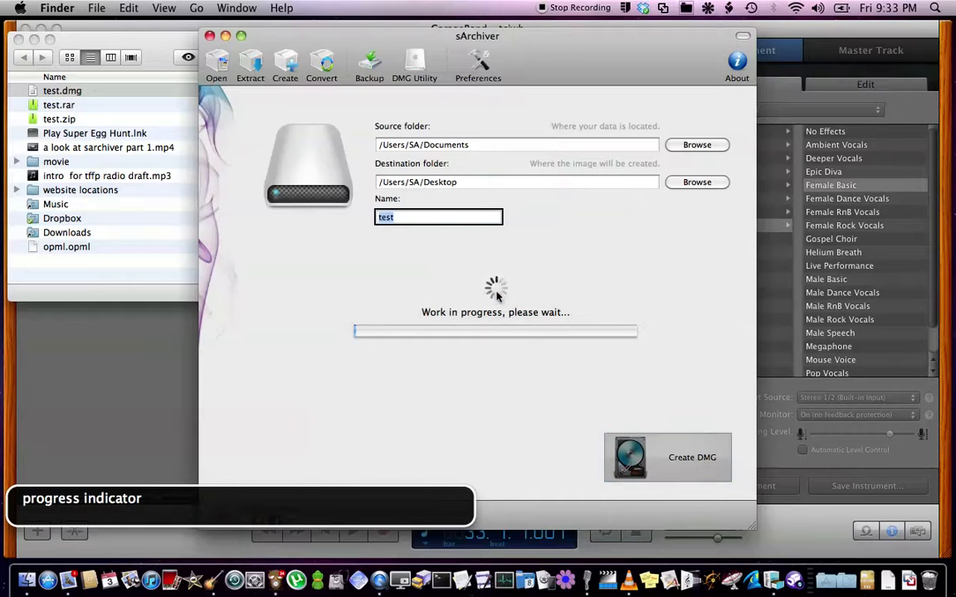
{"action": "key", "text": "ctrl+alt+Right"}
{"action": "key", "text": "ctrl+alt+Right"}
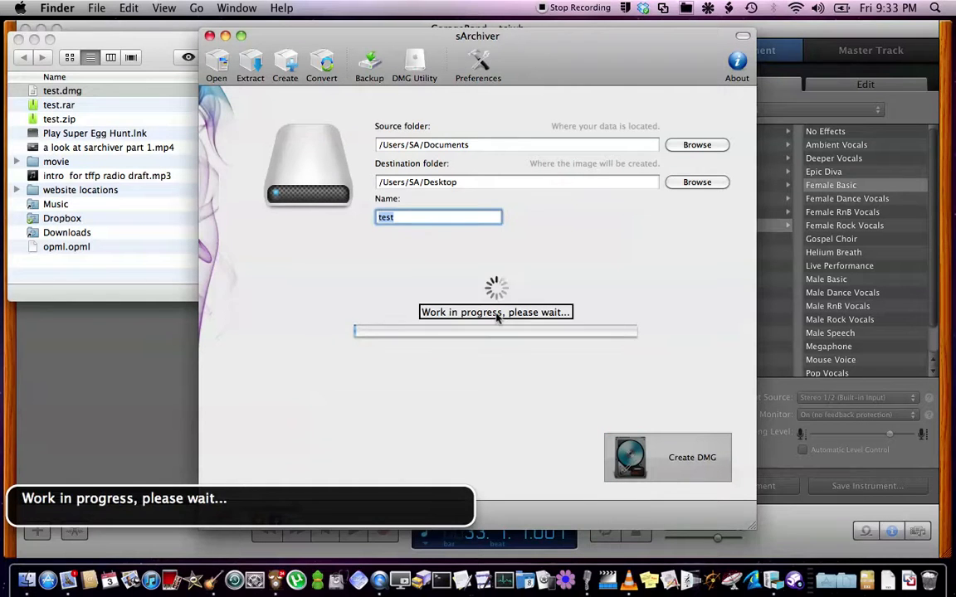
{"action": "key", "text": "ctrl+alt+Left"}
{"action": "key", "text": "ctrl+alt+Right"}
{"action": "key", "text": "ctrl+alt+Right"}
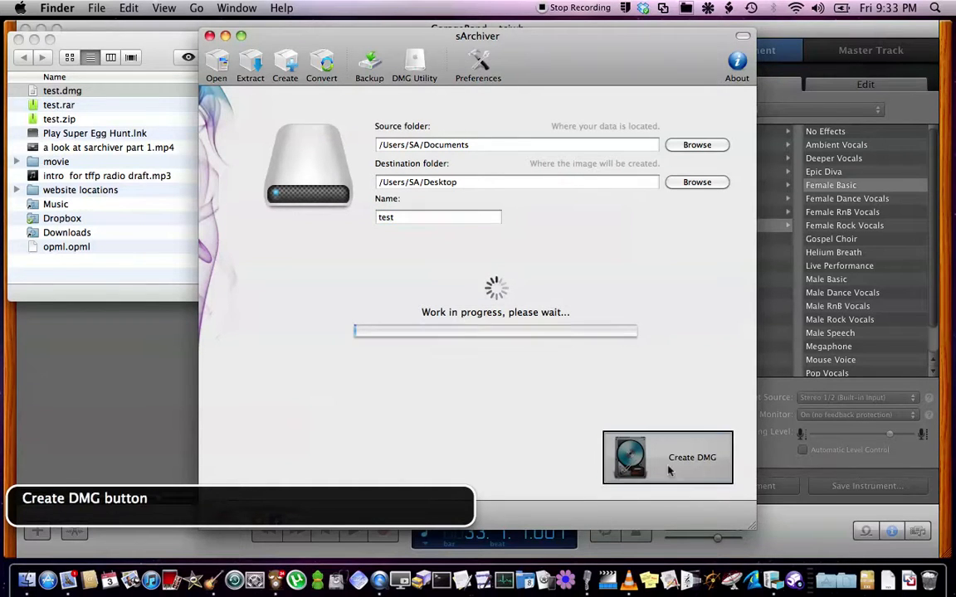
{"action": "key", "text": "ctrl+alt+Right"}
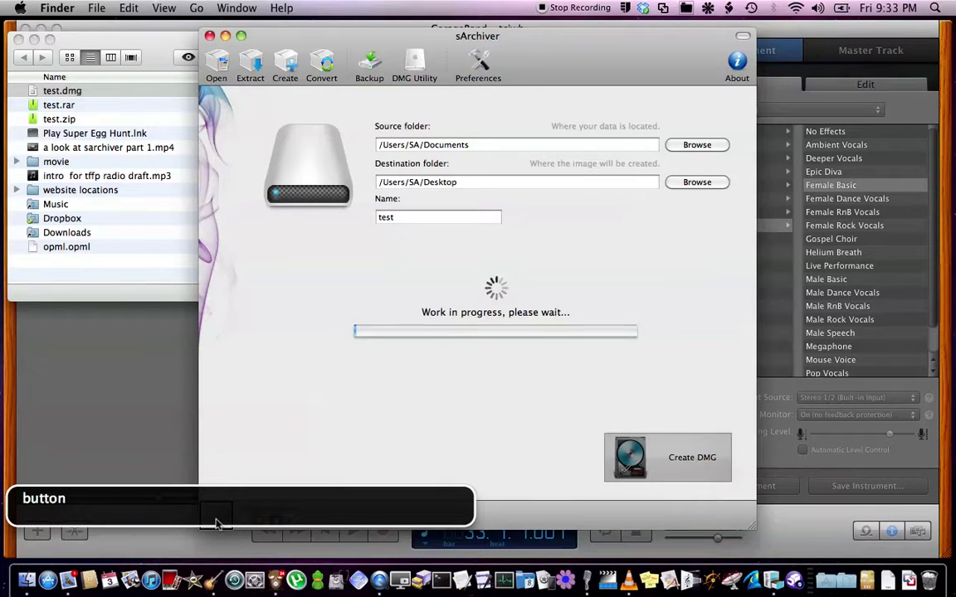
- Open the folder chooser for the disk image's source folder
{"action": "key", "text": "ctrl+alt+Right"}
{"action": "key", "text": "ctrl+alt+Right"}
{"action": "key", "text": "ctrl+alt+Right"}
{"action": "key", "text": "ctrl+alt+Right"}
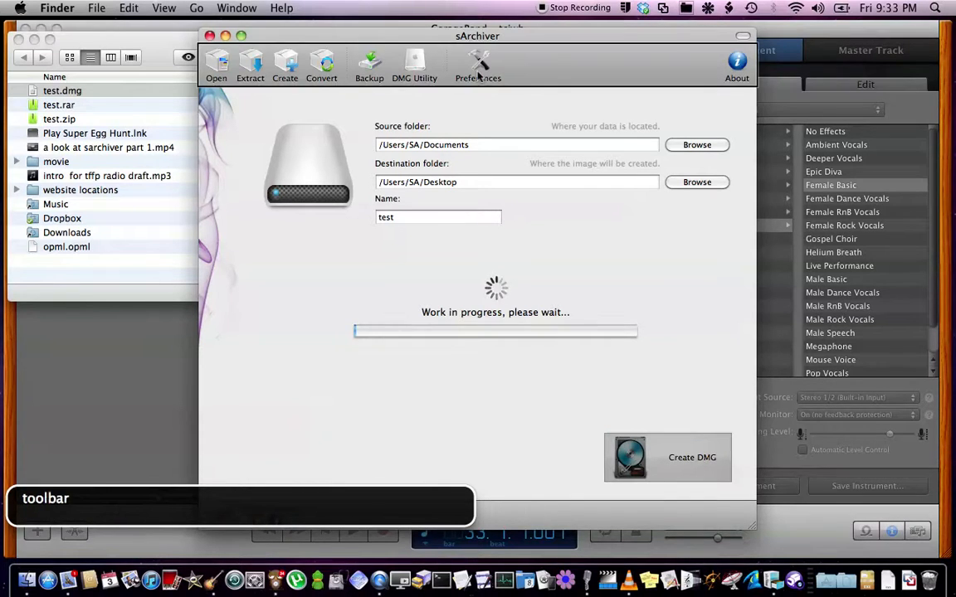
{"action": "key", "text": "ctrl+alt+Right"}
{"action": "key", "text": "ctrl+alt+Right"}
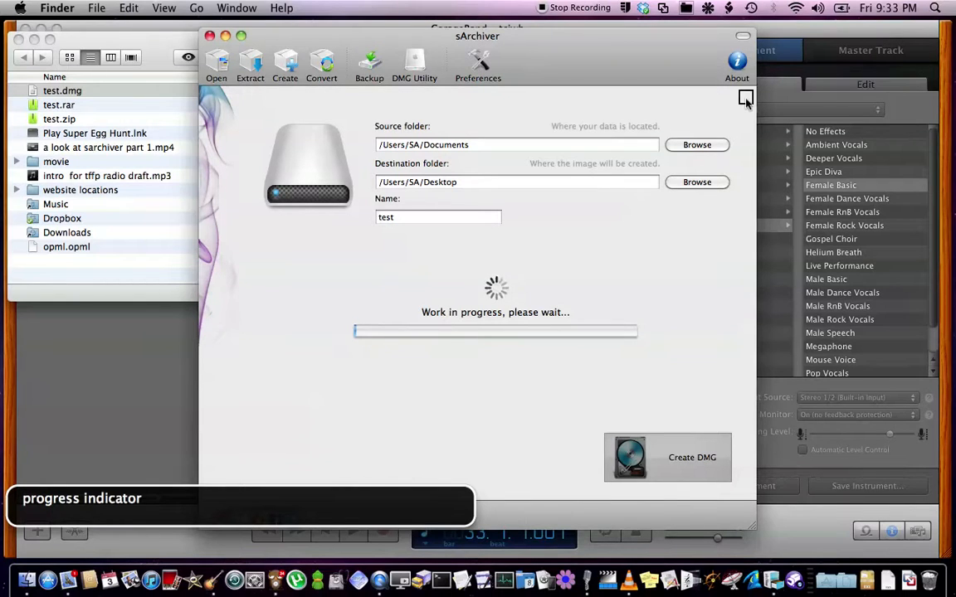
{"action": "key", "text": "ctrl+alt+Right"}
{"action": "key", "text": "ctrl+alt+Right"}
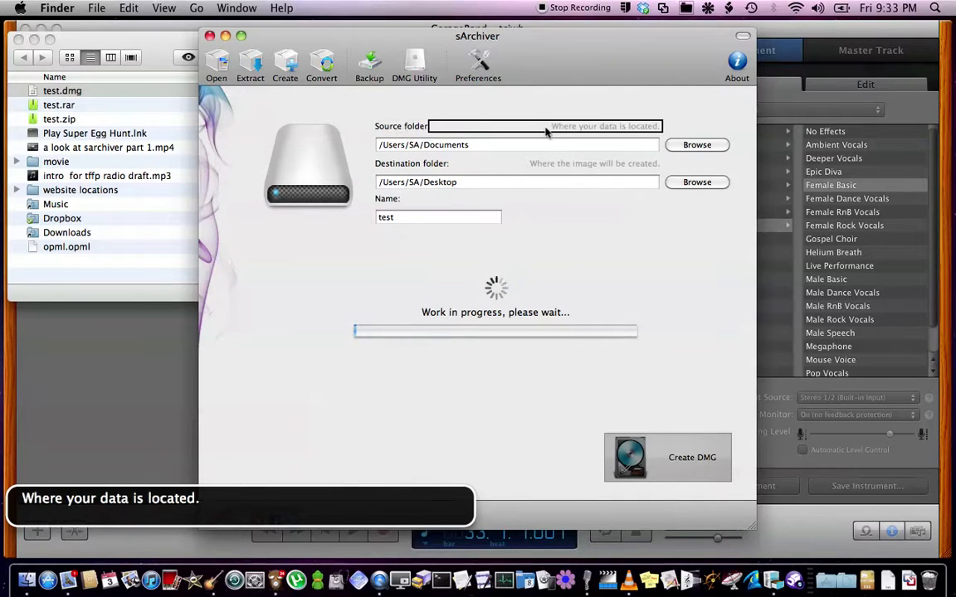
{"action": "key", "text": "ctrl+alt+Right"}
{"action": "key", "text": "ctrl+alt+Right"}
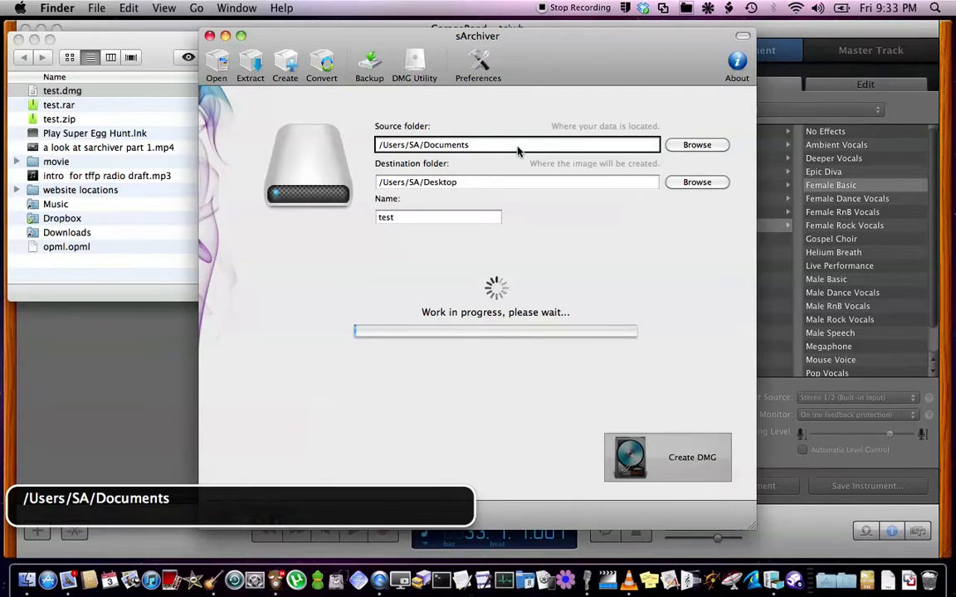
{"action": "key", "text": "ctrl+alt+Right"}
{"action": "key", "text": "ctrl+alt+space"}
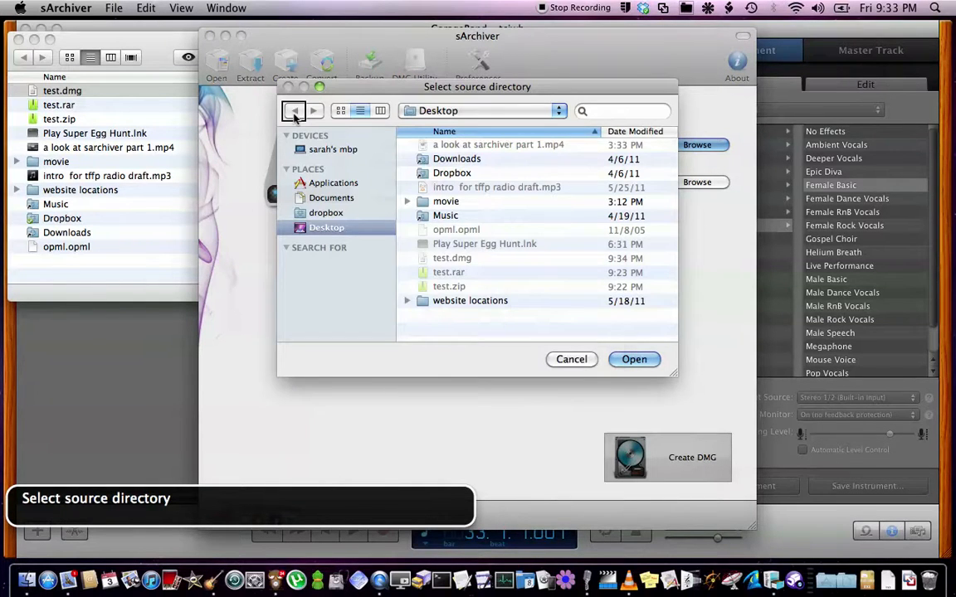
- Bring VoiceOver focus to the Select source directory dialog through the Window Chooser
{"action": "key", "text": "ctrl+alt+F2"}
{"action": "key", "text": "ctrl+alt+F2"}
{"action": "key", "text": "Down"}
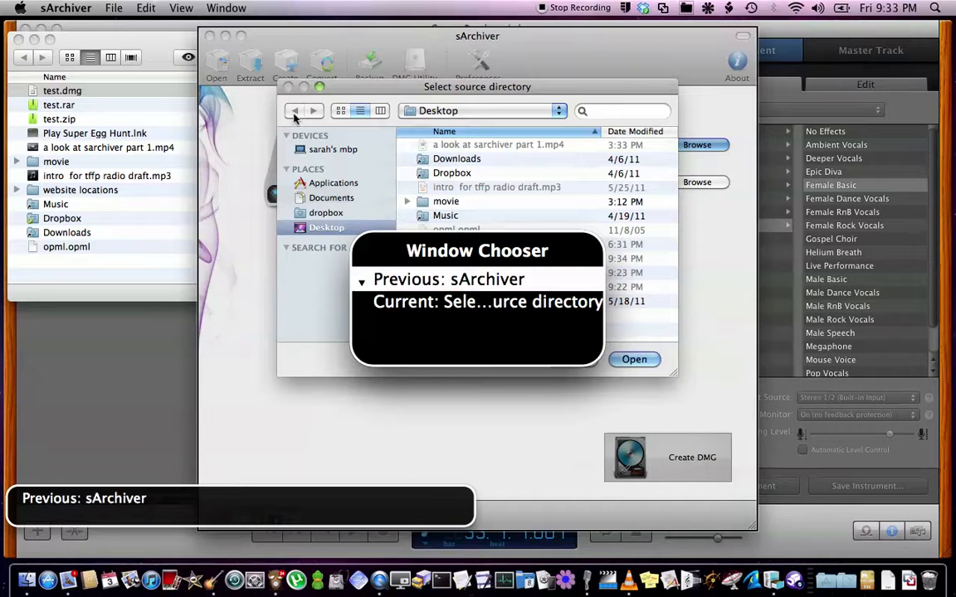
{"action": "key", "text": "Down"}
{"action": "key", "text": "Return"}
{"action": "key", "text": "ctrl+alt+Right"}
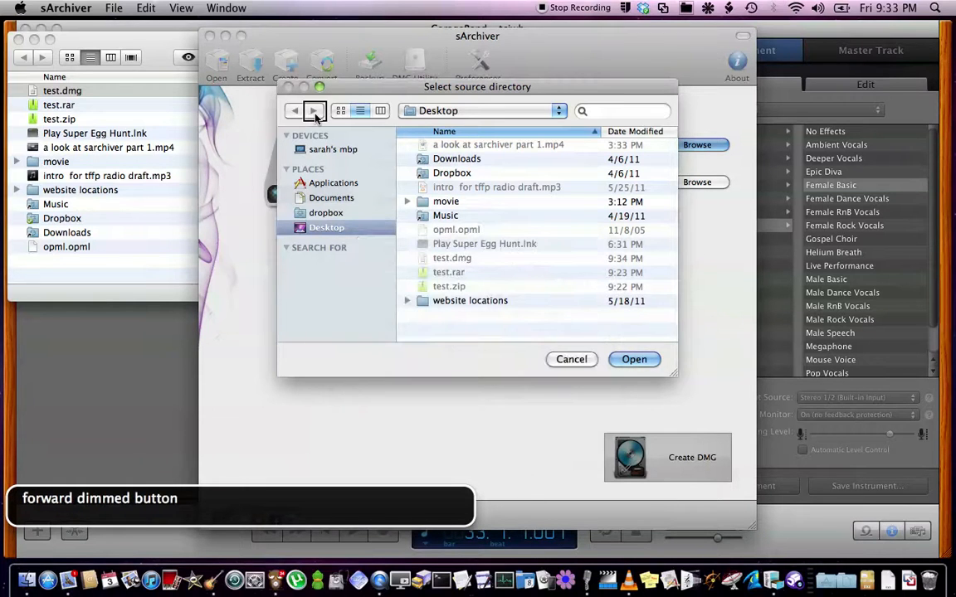
- Choose the 1working folder inside Documents as the disk image's source folder
{"action": "key", "text": "ctrl+alt+End"}
{"action": "key", "text": "ctrl+alt+Left"}
{"action": "key", "text": "ctrl+alt+Left"}
{"action": "key", "text": "ctrl+alt+Left"}
{"action": "key", "text": "Down"}
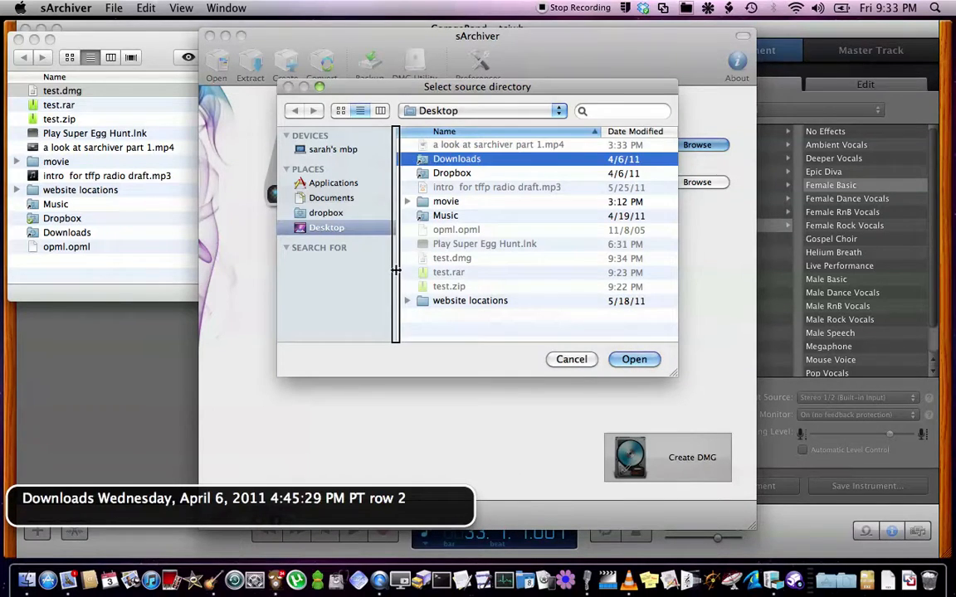
{"action": "key", "text": "Down"}
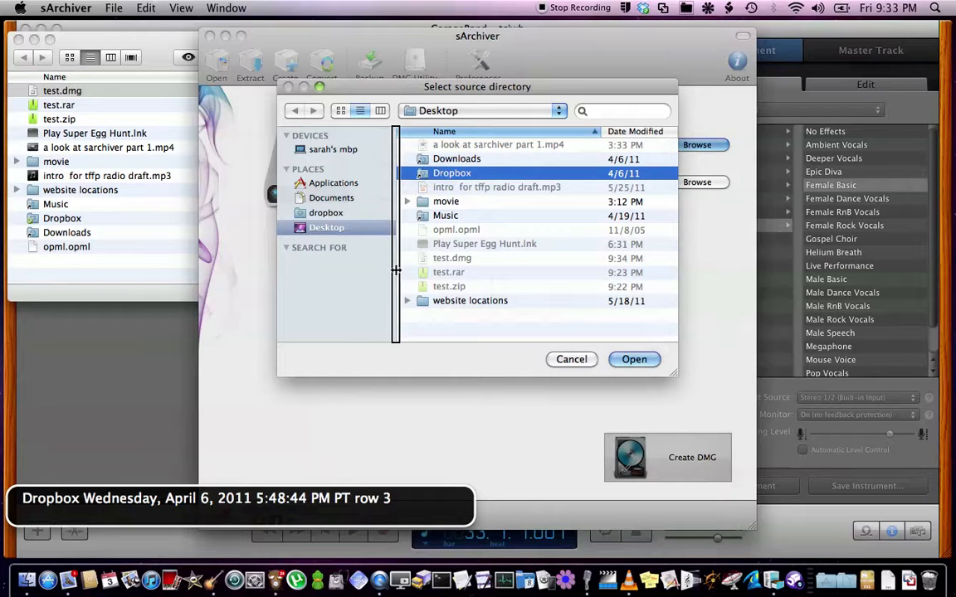
{"action": "key", "text": "super+Up"}
{"action": "key", "text": "Down"}
{"action": "key", "text": "super+Down"}
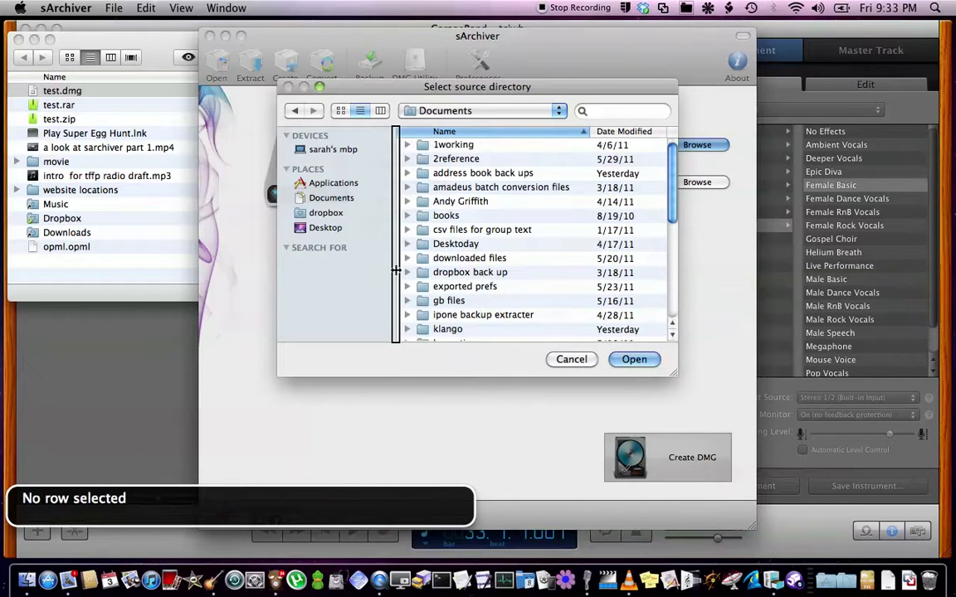
{"action": "key", "text": "Down"}
{"action": "key", "text": "super+Down"}
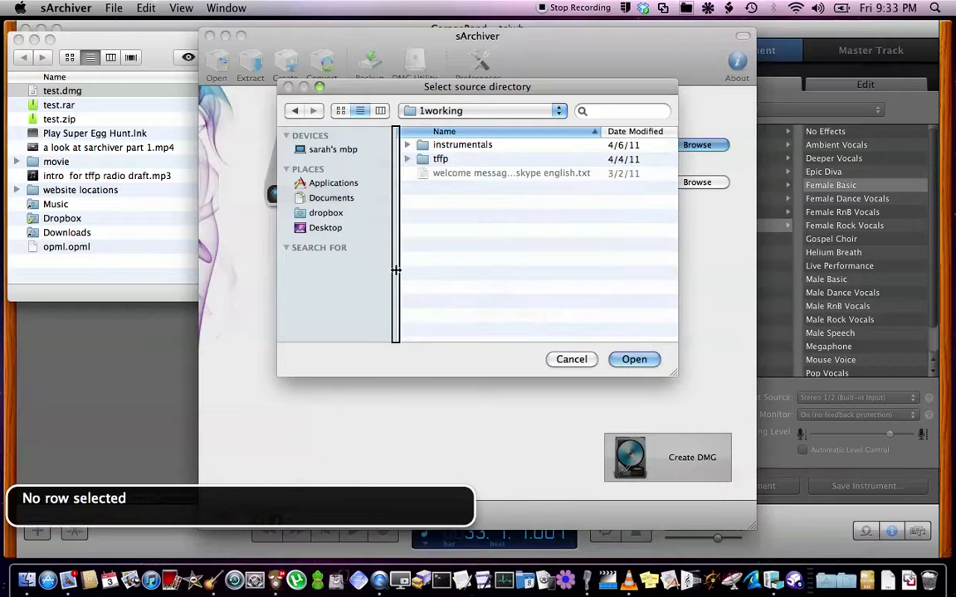
{"action": "key", "text": "ctrl+alt+Right"}
{"action": "key", "text": "ctrl+alt+space"}
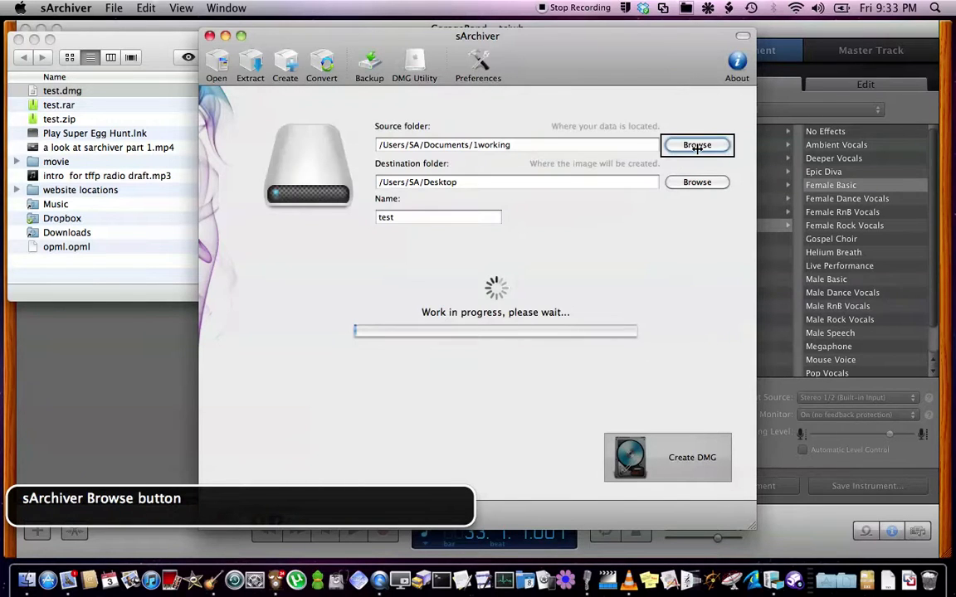
- Move test.dmg from the Desktop to the Trash in Finder and return to sArchiver
{"action": "key", "text": "ctrl+alt+Right"}
{"action": "key", "text": "ctrl+alt+Right"}
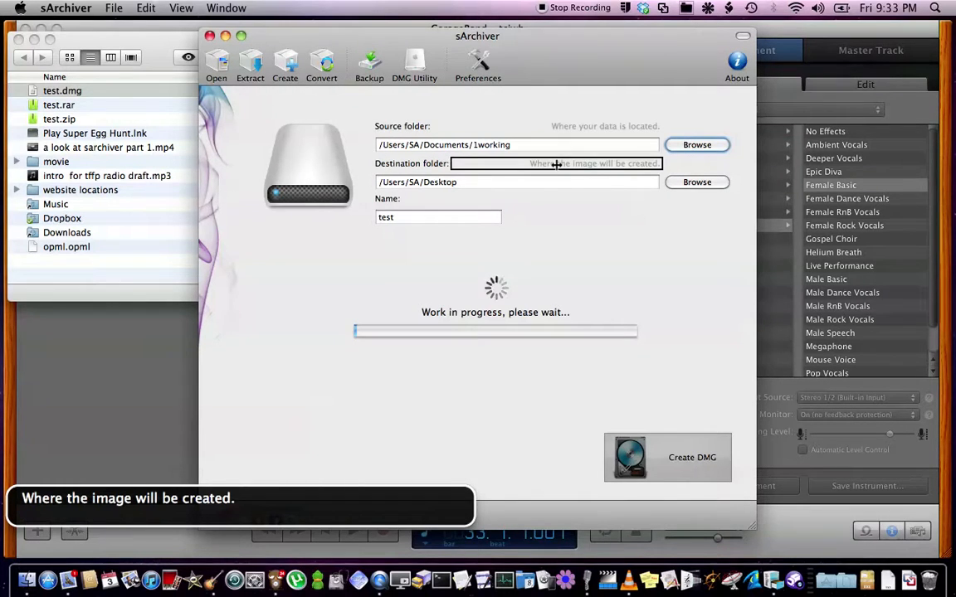
{"action": "key", "text": "ctrl+alt+shift+d"}
{"action": "key", "text": "t"}
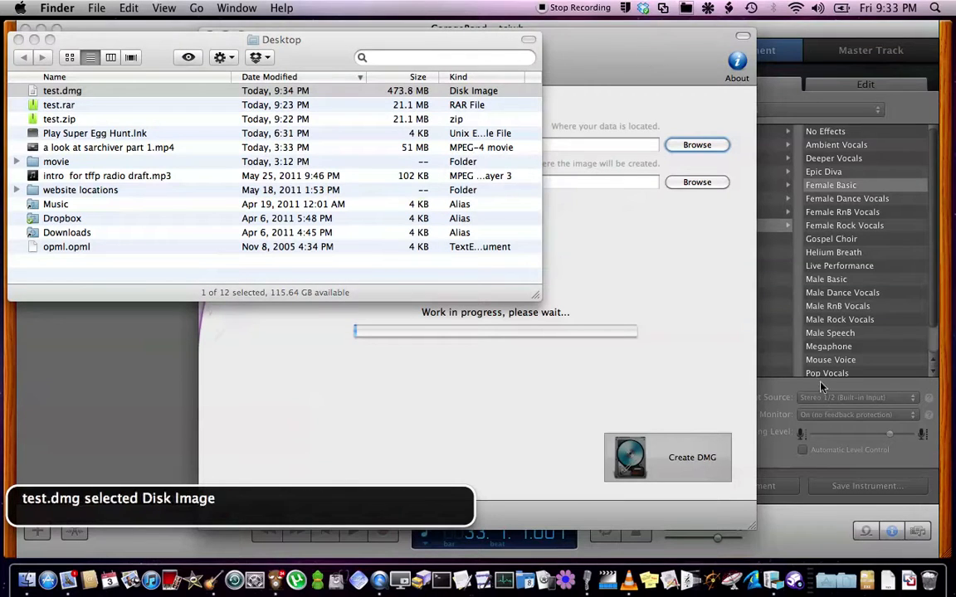
{"action": "key", "text": "super+i"}
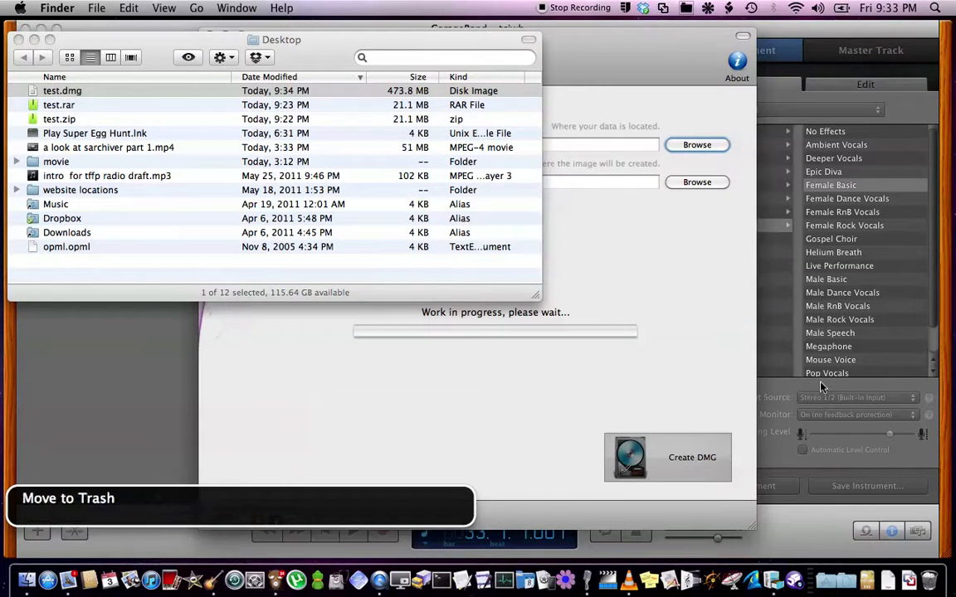
{"action": "key", "text": "super+Tab"}
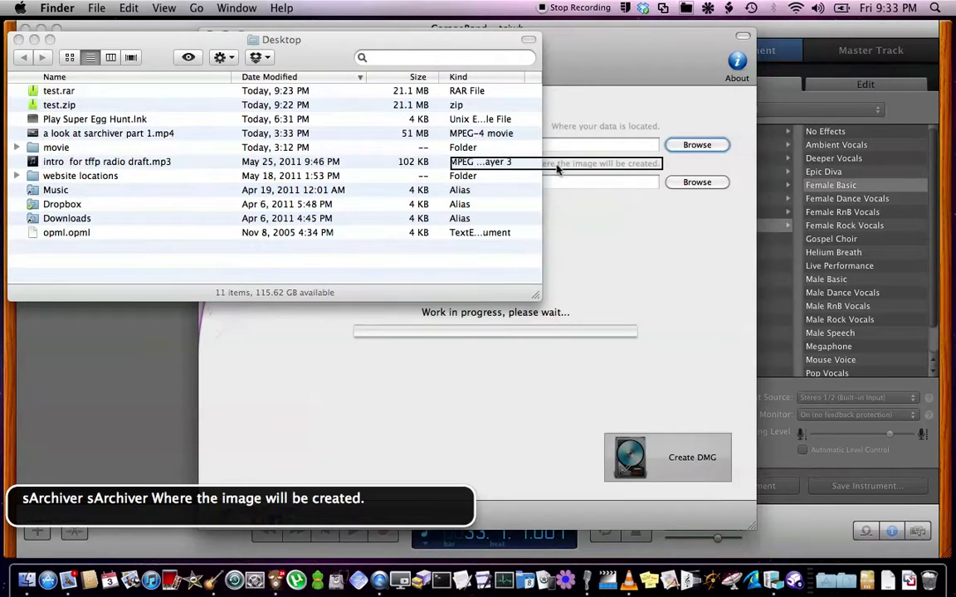
- Review the disk image's name, destination folder and source folder in the DMG form
{"action": "key", "text": "ctrl+alt+Right"}
{"action": "key", "text": "ctrl+alt+Right"}
{"action": "key", "text": "ctrl+alt+Right"}
{"action": "key", "text": "ctrl+alt+Right"}
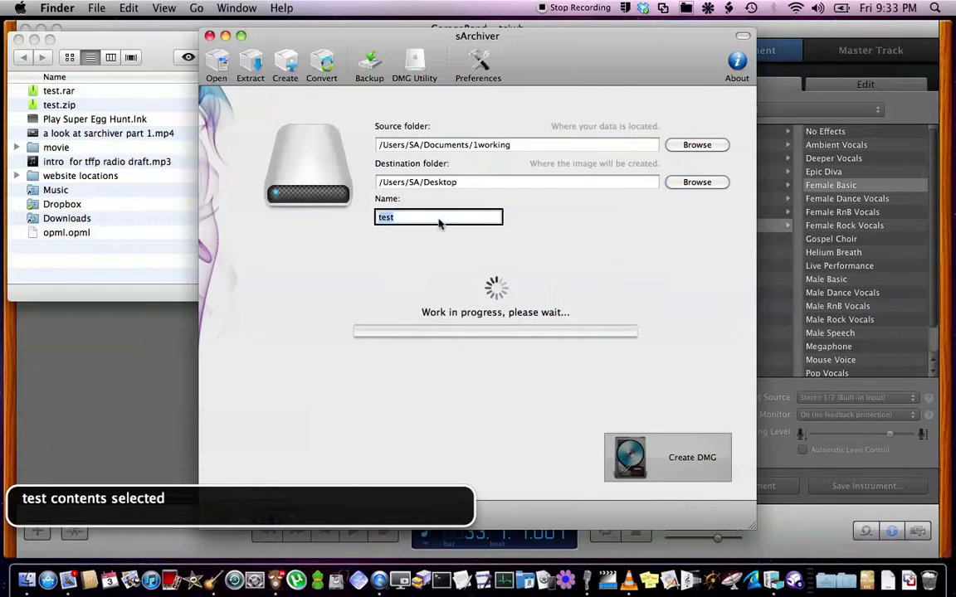
{"action": "key", "text": "ctrl+alt+Right"}
{"action": "key", "text": "ctrl+alt+Left"}
{"action": "key", "text": "ctrl+alt+Left"}
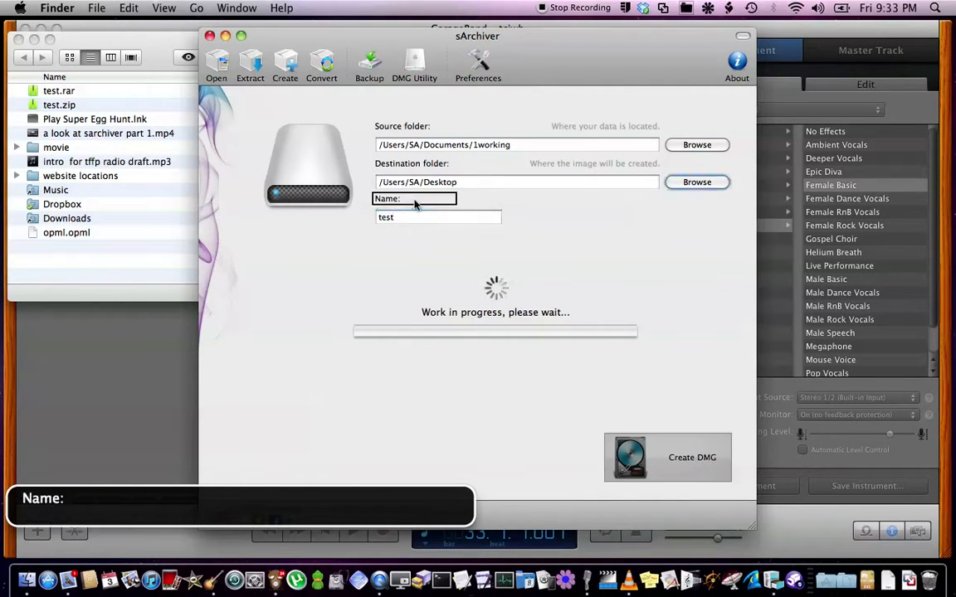
{"action": "key", "text": "ctrl+alt+Left"}
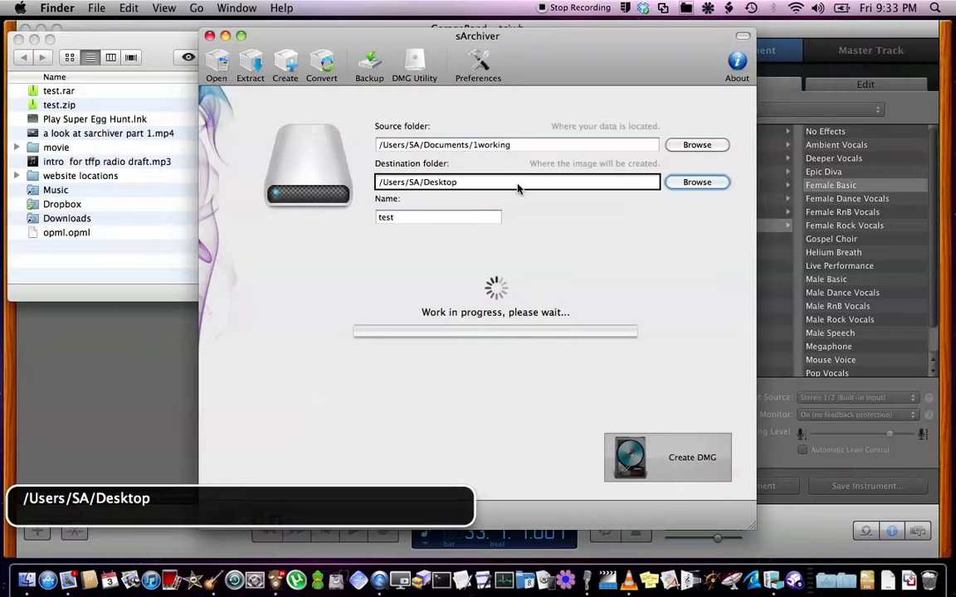
{"action": "key", "text": "ctrl+alt+Left"}
{"action": "key", "text": "ctrl+alt+Left"}
{"action": "key", "text": "ctrl+alt+Left"}
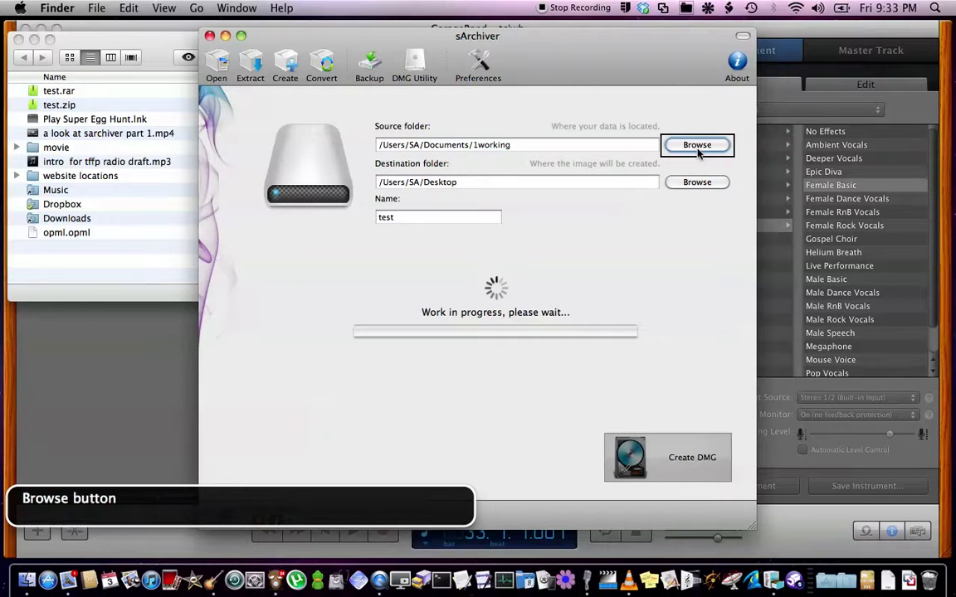
{"action": "key", "text": "ctrl+alt+Left"}
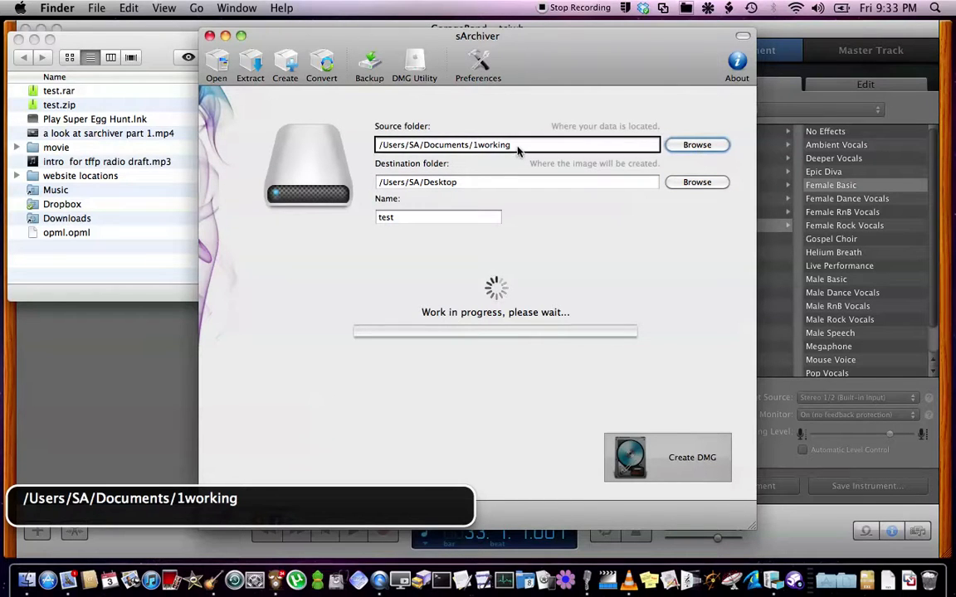
- Create the DMG named test from the 1working folder on the Desktop and mute VoiceOver speech
{"action": "key", "text": "ctrl+alt+Right"}
{"action": "key", "text": "ctrl+alt+Right"}
{"action": "key", "text": "ctrl+alt+Right"}
{"action": "key", "text": "ctrl+alt+Right"}
{"action": "key", "text": "ctrl+alt+Right"}
{"action": "key", "text": "ctrl+alt+Right"}
{"action": "key", "text": "ctrl+alt+Right"}
{"action": "key", "text": "ctrl+alt+Right"}
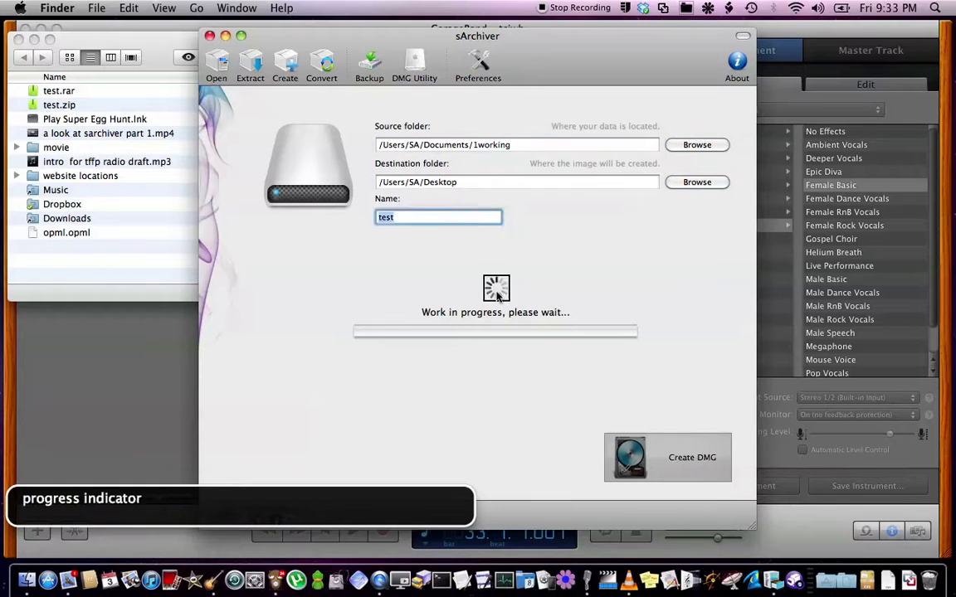
{"action": "key", "text": "ctrl+alt+Right"}
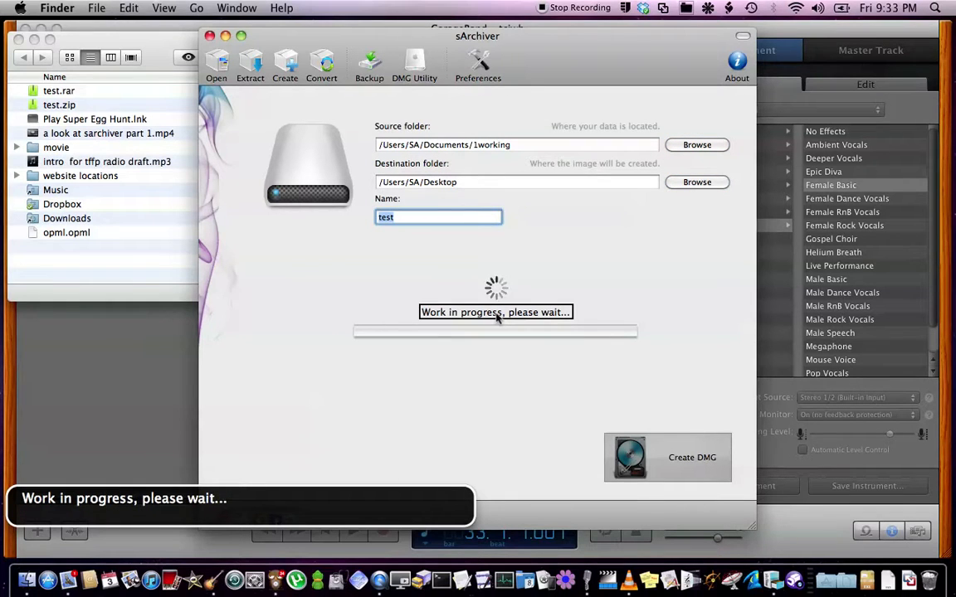
{"action": "key", "text": "ctrl+alt+Right"}
{"action": "key", "text": "ctrl+alt+Right"}
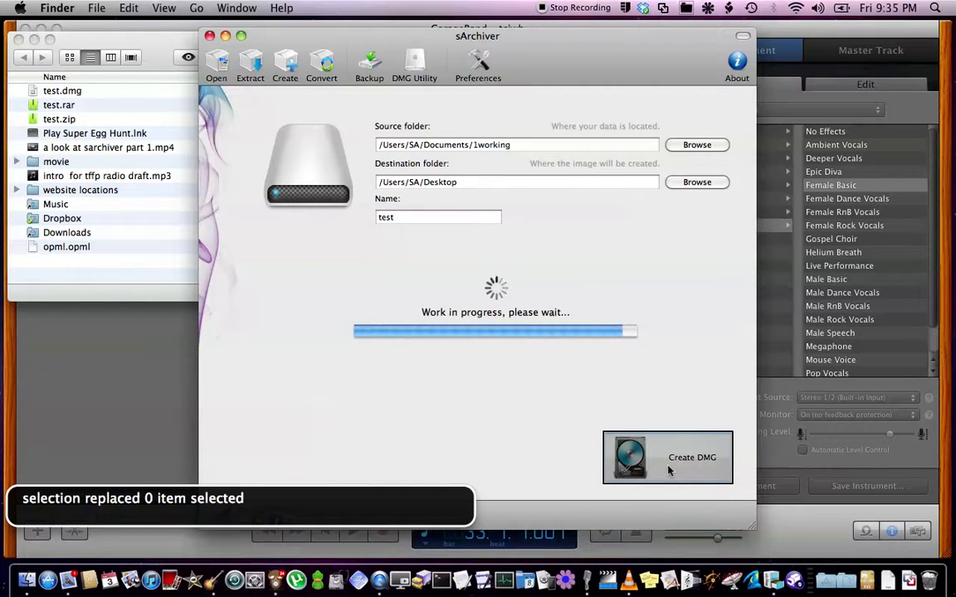
{"action": "key", "text": "ctrl+alt+s"}
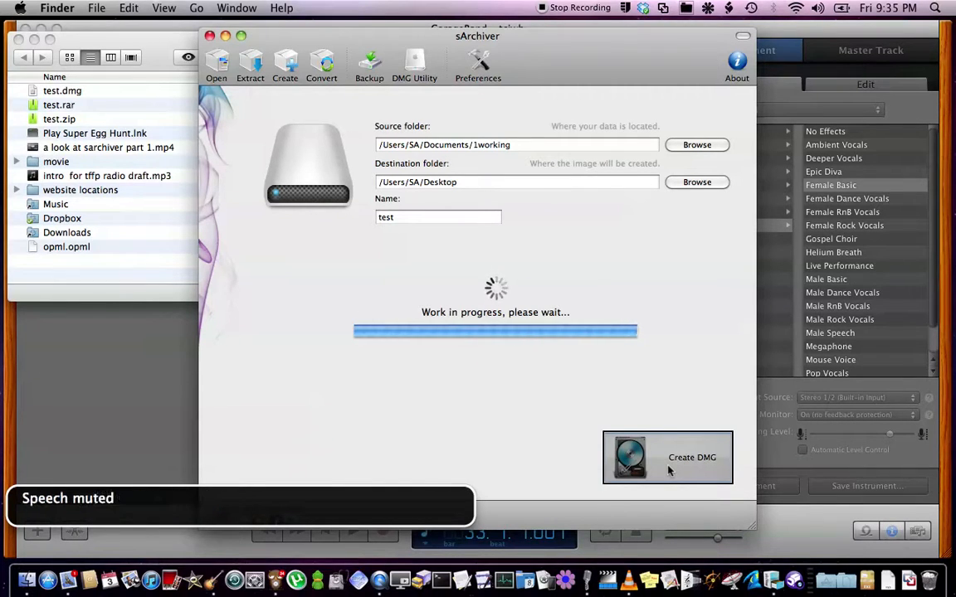
- Turn VoiceOver speech back on, switch to Finder and check test.dmg's modification date and size on the Desktop
{"action": "key", "text": "ctrl+alt+s"}
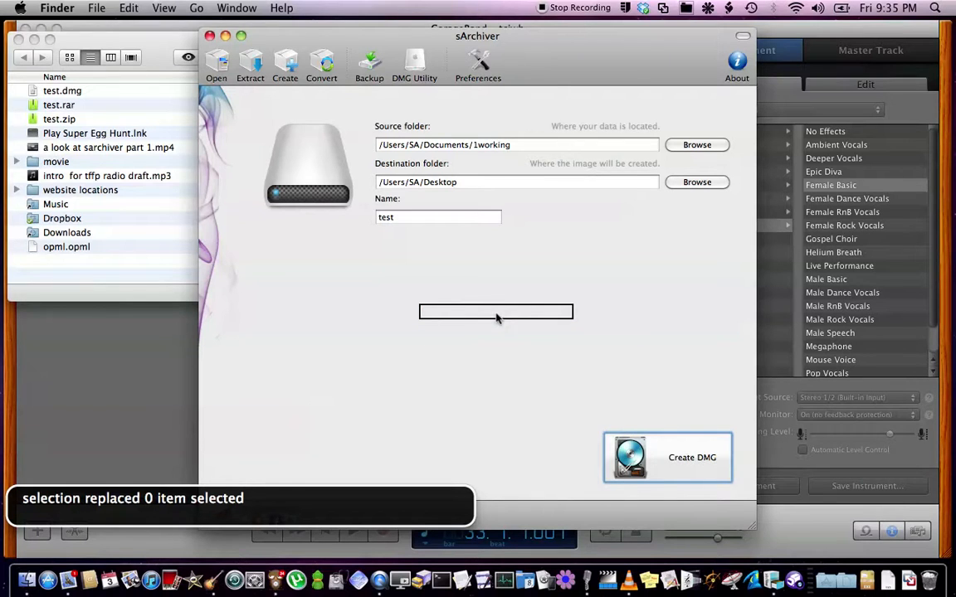
{"action": "key", "text": "super+Tab"}
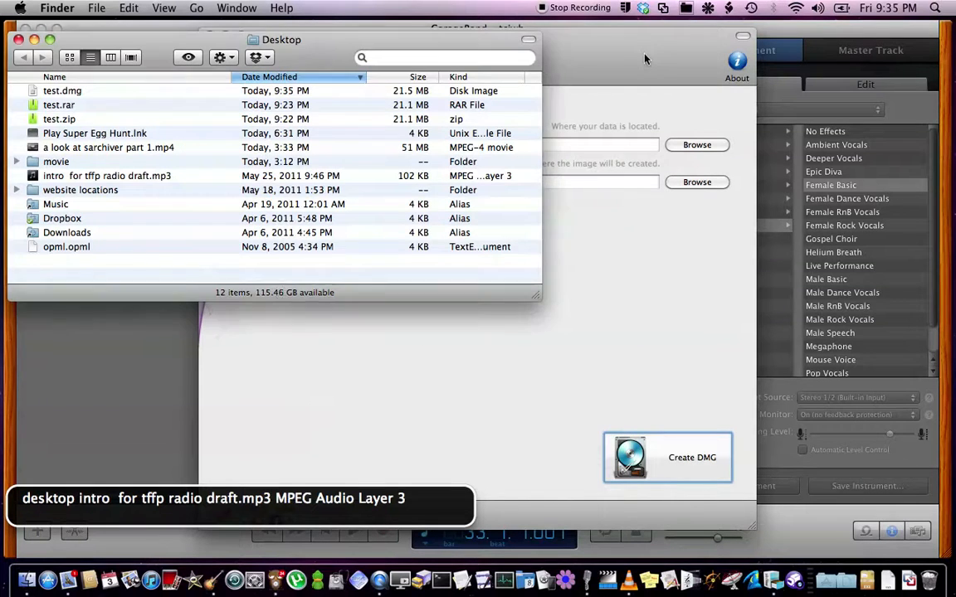
{"action": "key", "text": "ctrl+alt+shift+Down"}
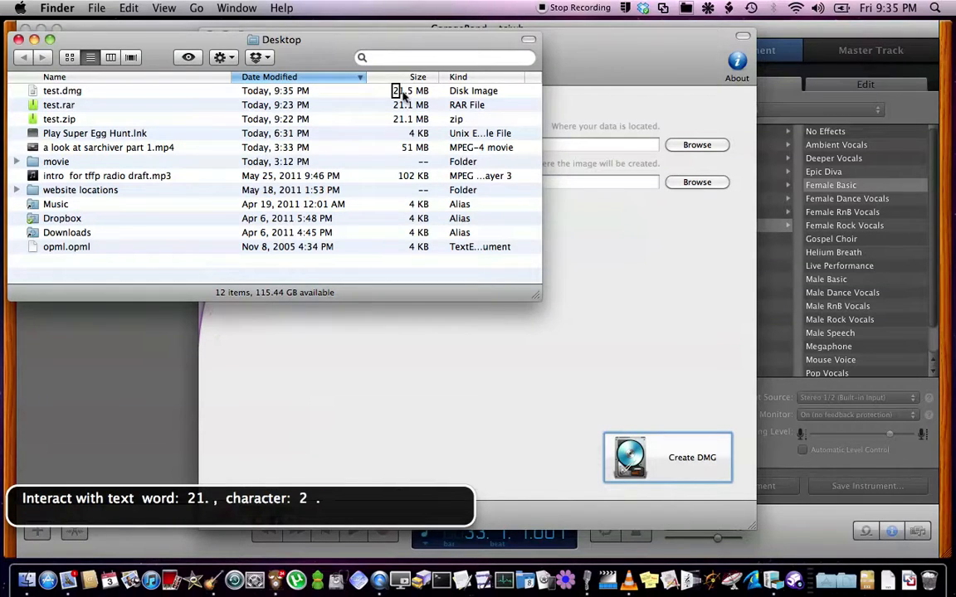
{"action": "key", "text": "ctrl+alt+shift+Up"}
{"action": "key", "text": "Down"}
{"action": "key", "text": "ctrl+alt+Right"}
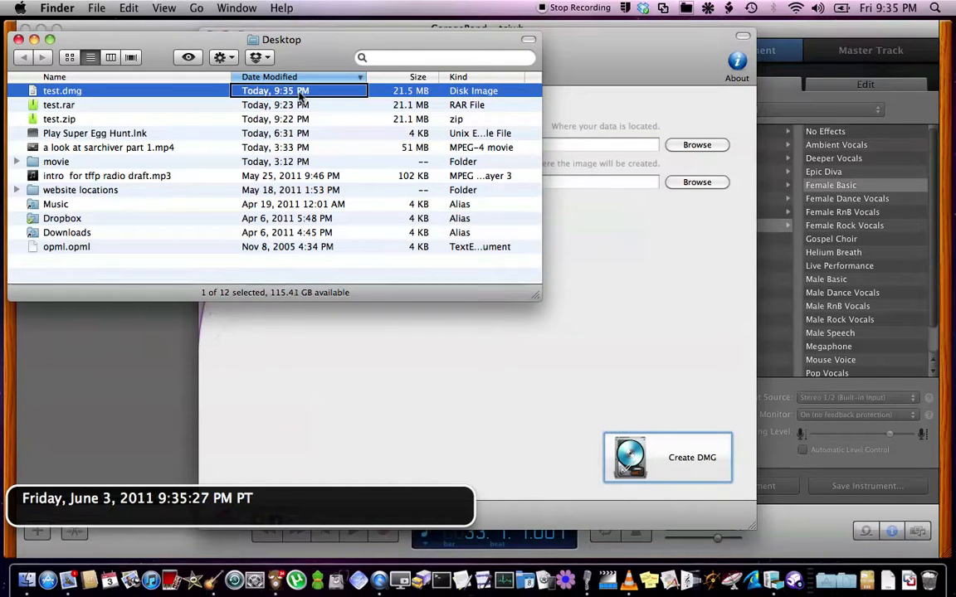
{"action": "key", "text": "ctrl+alt+Right"}
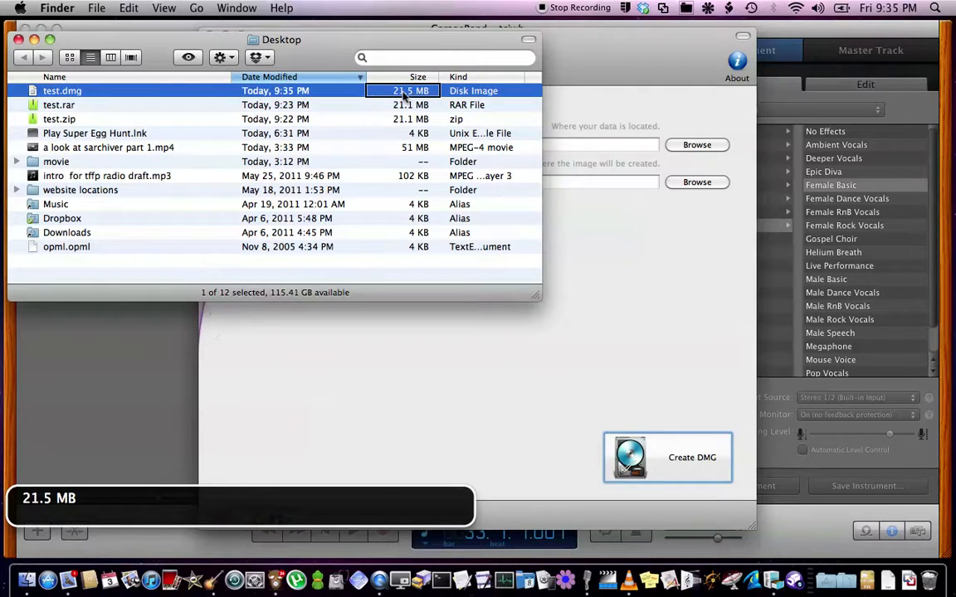
- Check the details of test.rar in the Desktop list for comparison with the disk image
{"action": "key", "text": "ctrl+alt+Down"}
{"action": "key", "text": "ctrl+alt+Left"}
{"action": "key", "text": "ctrl+alt+Left"}
{"action": "key", "text": "ctrl+alt+Left"}
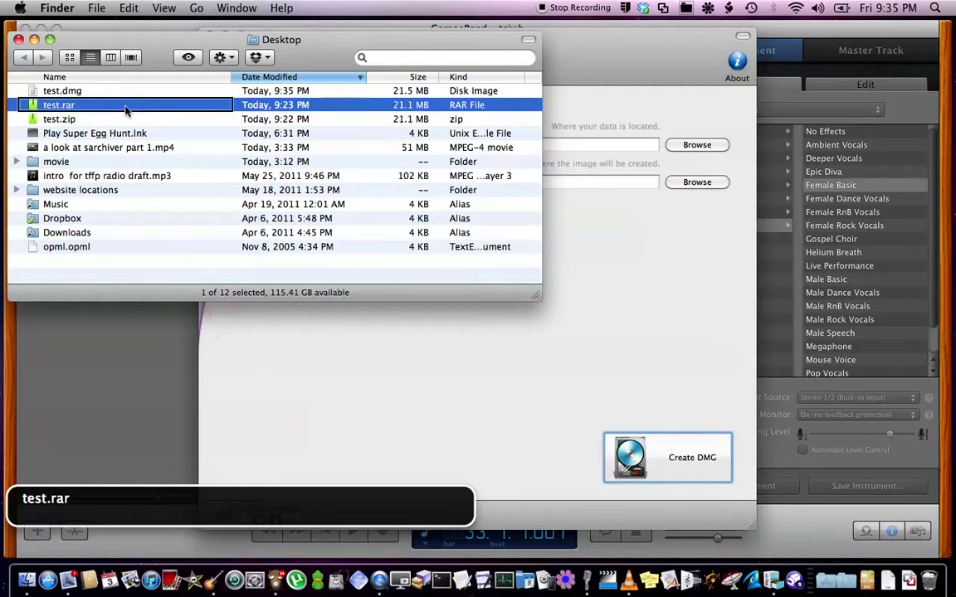
{"action": "key", "text": "ctrl+alt+Right"}
{"action": "left_click", "coordinate": [404, 93]}
- Move both test.rar and test.zip from the Desktop to the Trash
{"action": "left_click", "coordinate": [126, 110]}
{"action": "key", "text": "shift+Down"}
{"action": "key", "text": "super+BackSpace"}
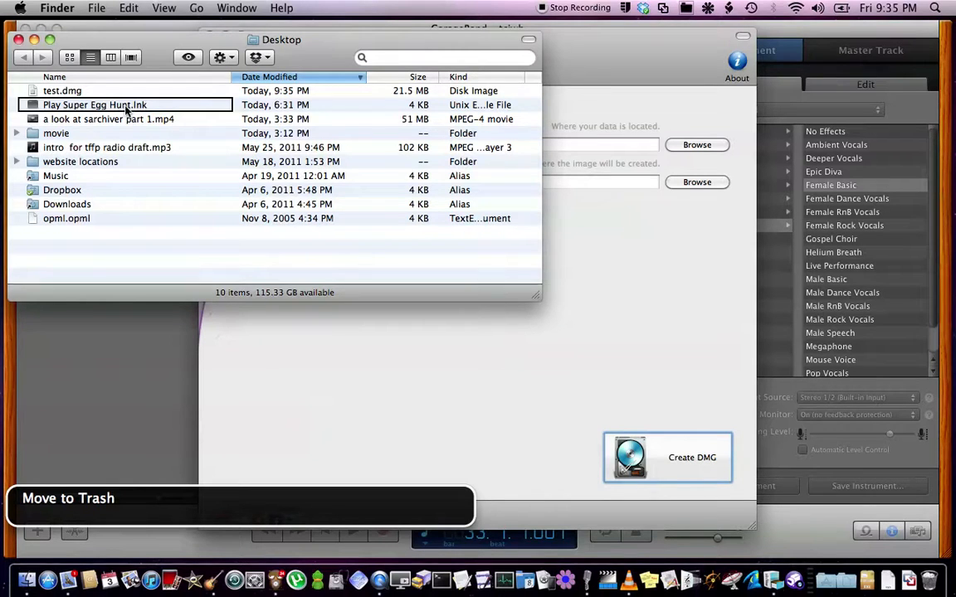
- Select test.dmg in Finder's Desktop list and open it to mount the disk image
{"action": "left_click", "coordinate": [496, 316]}
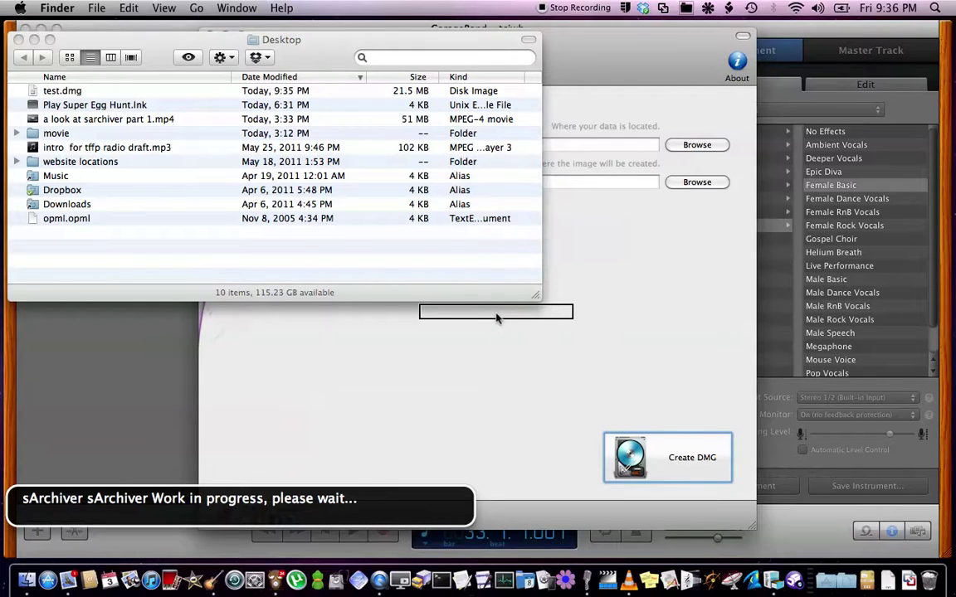
{"action": "key", "text": "Up"}
{"action": "key", "text": "Up"}
{"action": "key", "text": "Up"}
{"action": "key", "text": "Up"}
{"action": "key", "text": "Up"}
{"action": "key", "text": "Up"}
{"action": "key", "text": "Up"}
{"action": "key", "text": "Up"}
{"action": "key", "text": "Up"}
{"action": "key", "text": "Up"}
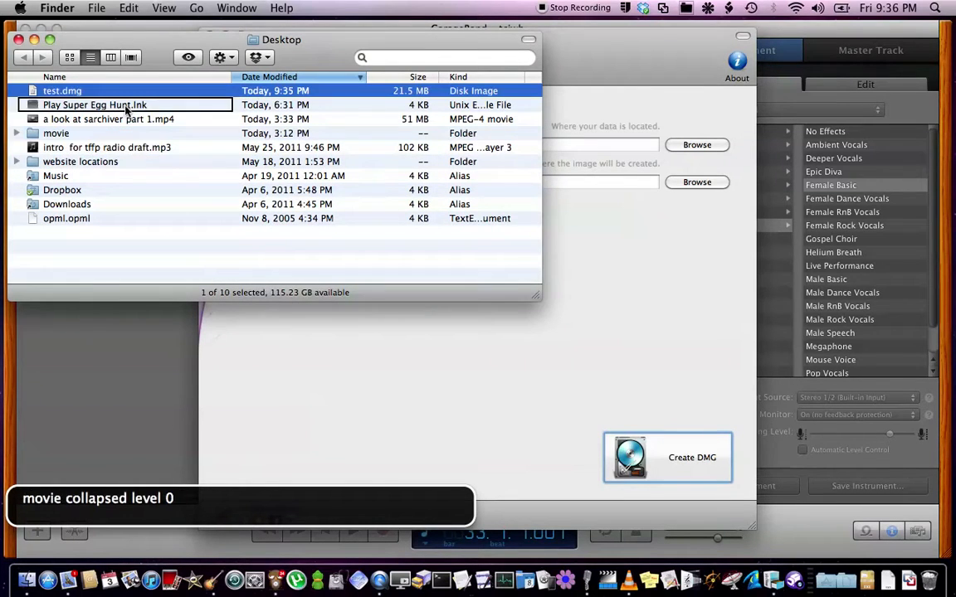
{"action": "key", "text": "ctrl+alt+shift+Down"}
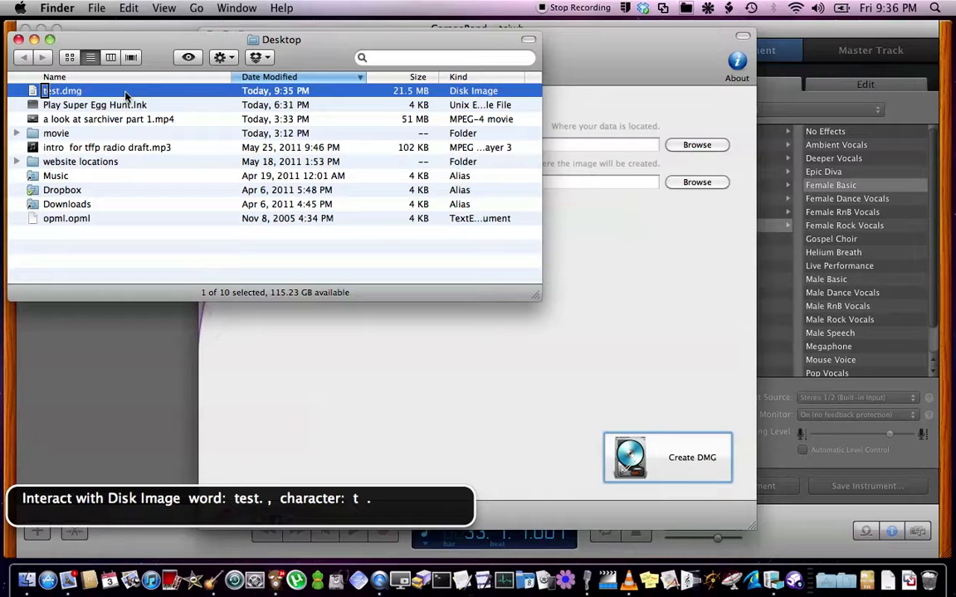
{"action": "key", "text": "super+o"}
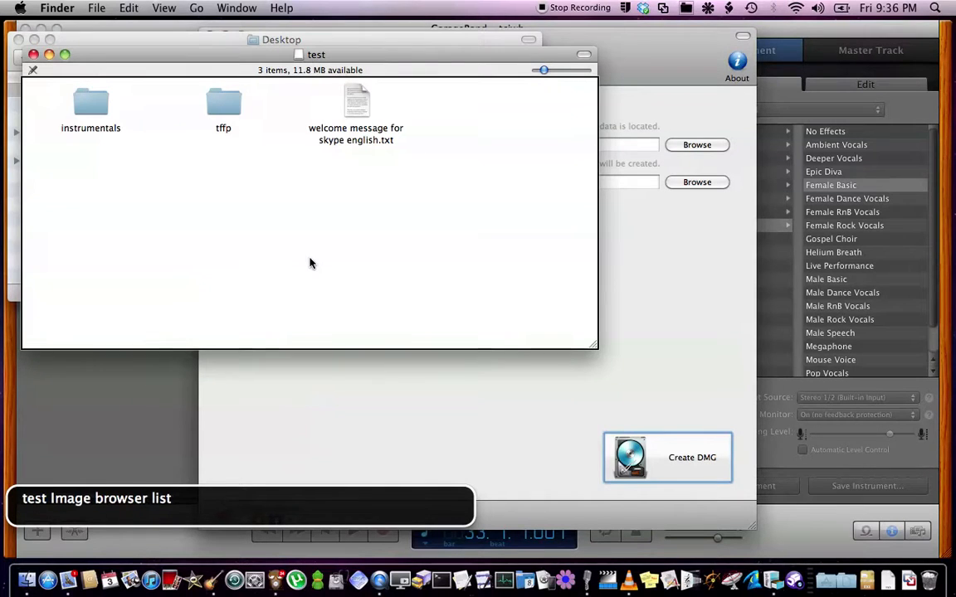
- Show the mounted test volume as a list and review the folders and text file it contains
{"action": "key", "text": "super+2"}
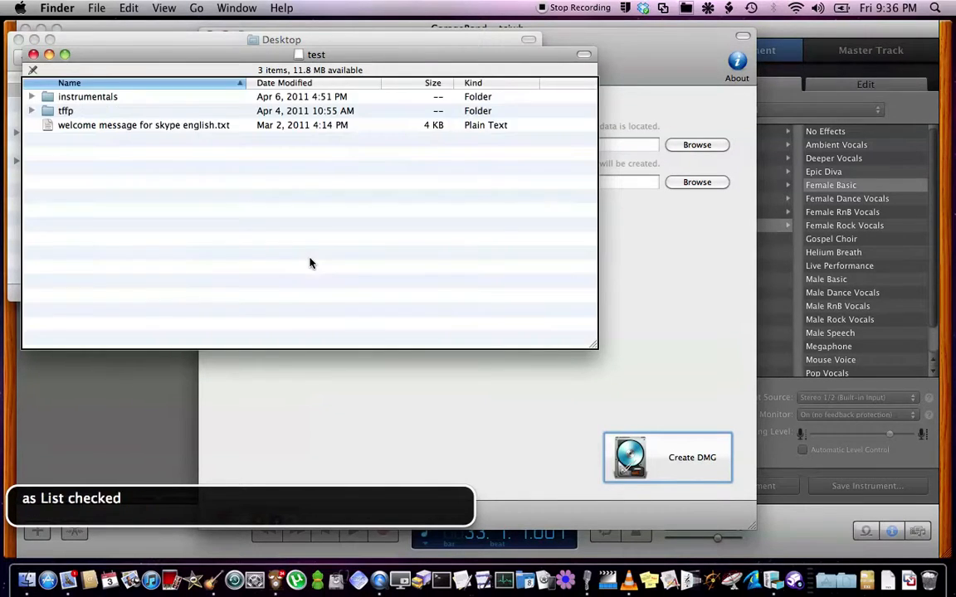
{"action": "key", "text": "Down"}
{"action": "key", "text": "Down"}
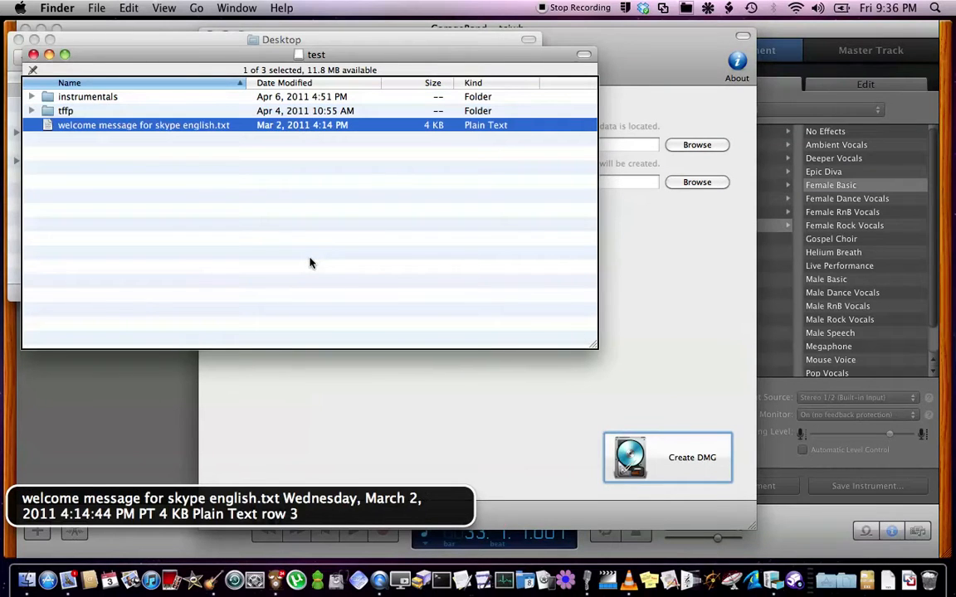
{"action": "key", "text": "Up"}
{"action": "key", "text": "Up"}
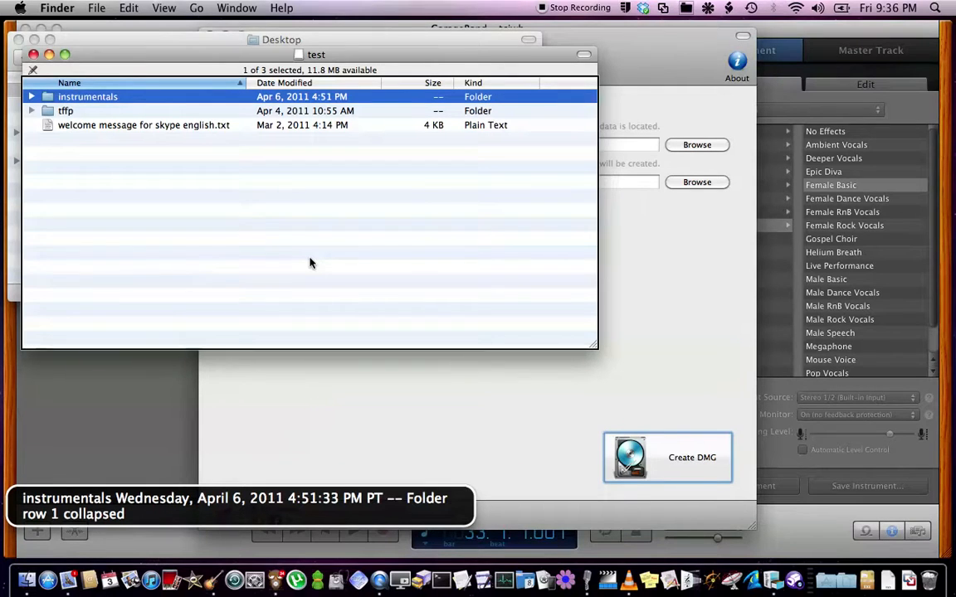
- Close the mounted test volume's window and move test.dmg to the Trash
{"action": "key", "text": "super+w"}
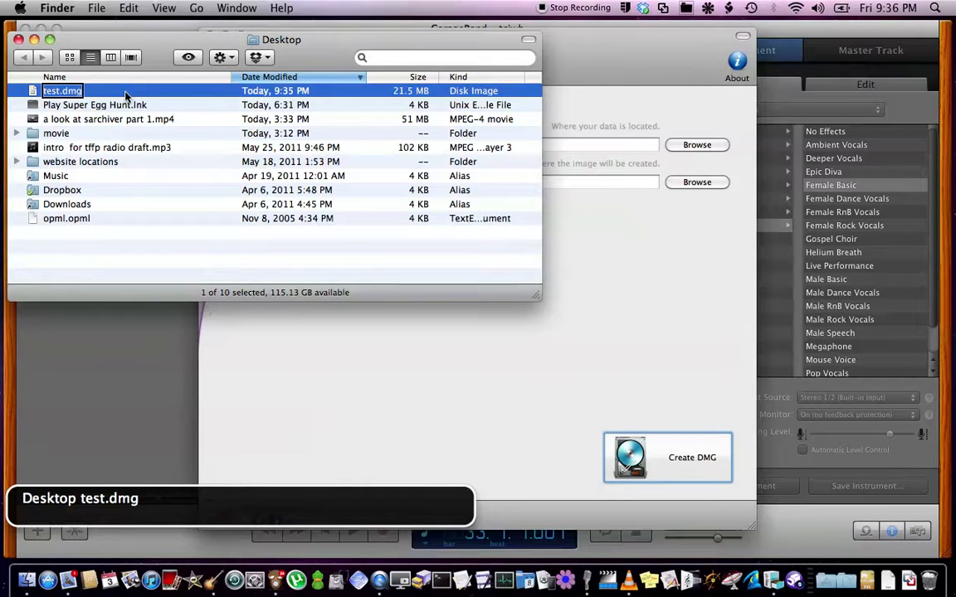
{"action": "key", "text": "super+BackSpace"}
{"action": "key", "text": "super+Tab"}
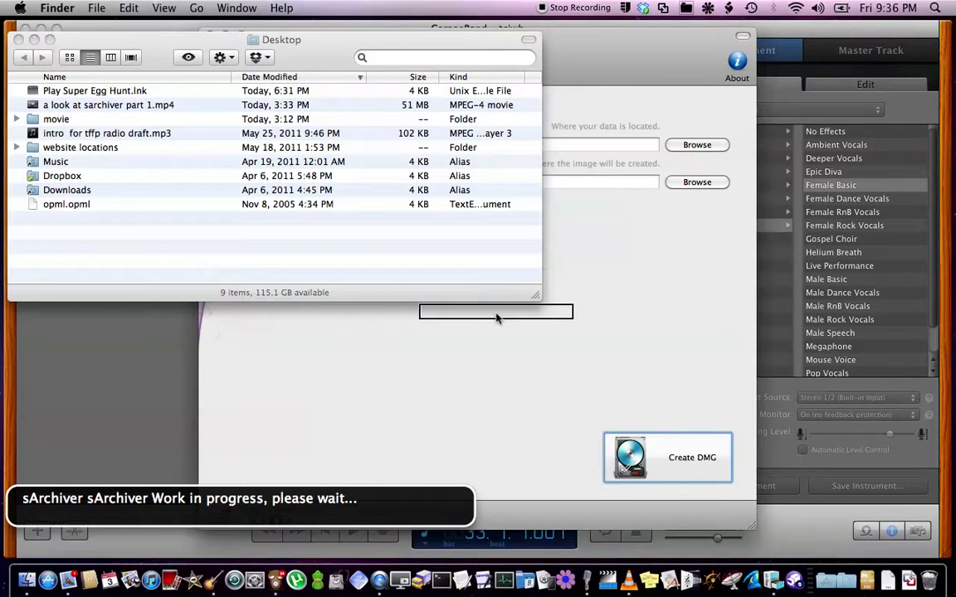
- Bring the sArchiver DMG form forward and check the available windows in VoiceOver's Window Chooser
{"action": "key", "text": "super+Tab"}
{"action": "key", "text": "super+shift+Tab"}
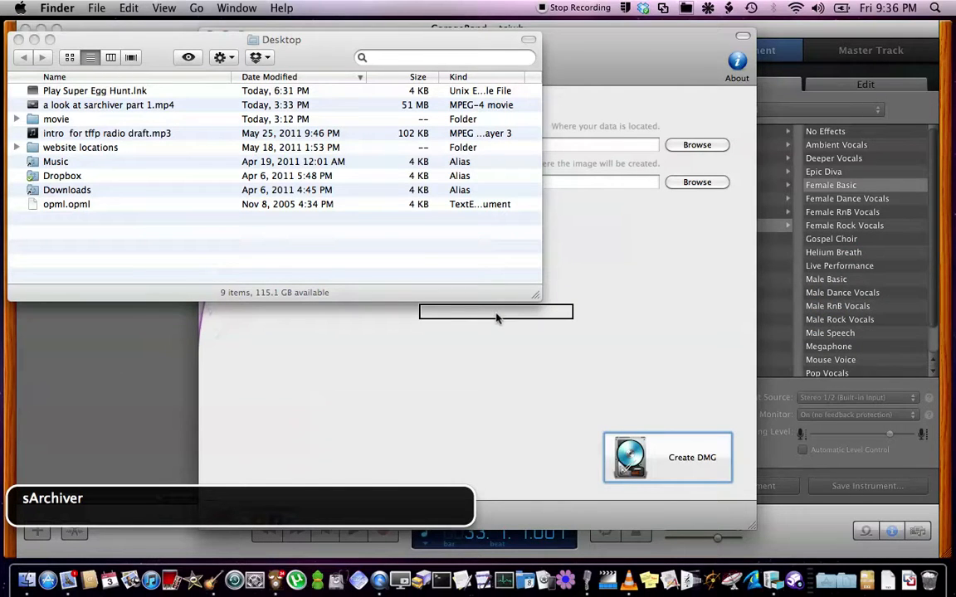
{"action": "key", "text": "super+Tab"}
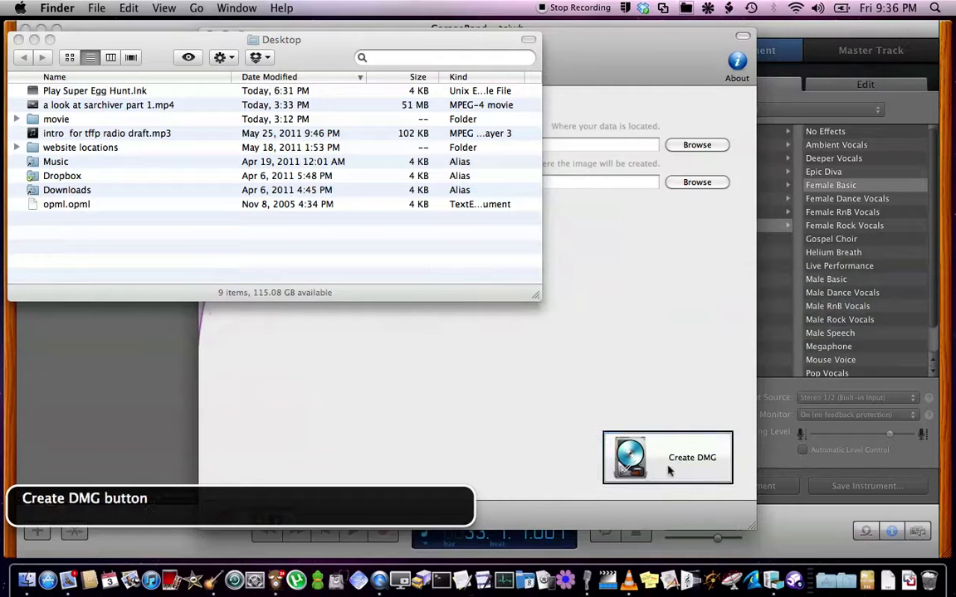
{"action": "key", "text": "ctrl+alt+Left"}
{"action": "key", "text": "ctrl+alt+Left"}
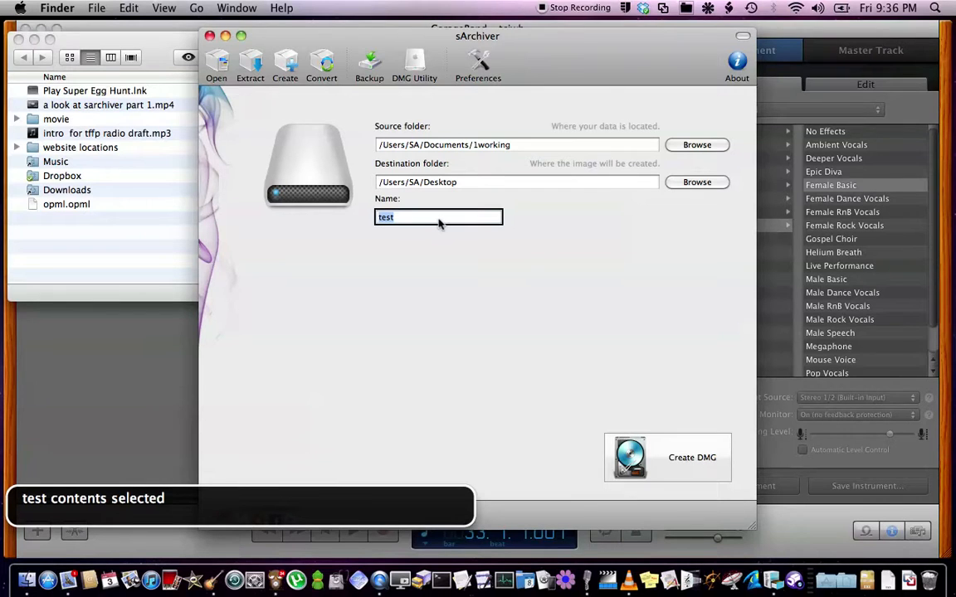
{"action": "key", "text": "ctrl+alt+F2"}
{"action": "key", "text": "ctrl+alt+F2"}
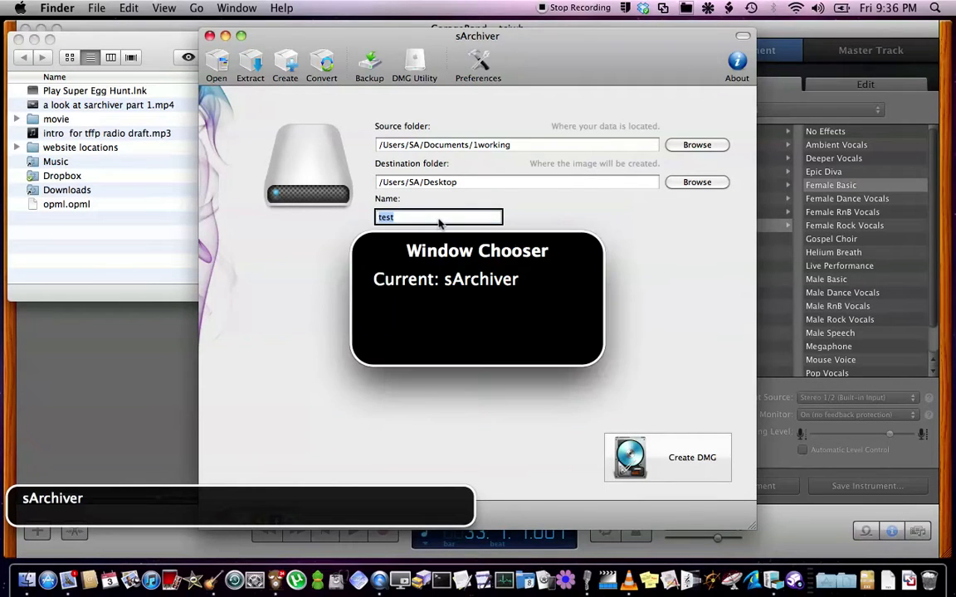
{"action": "key", "text": "Escape"}
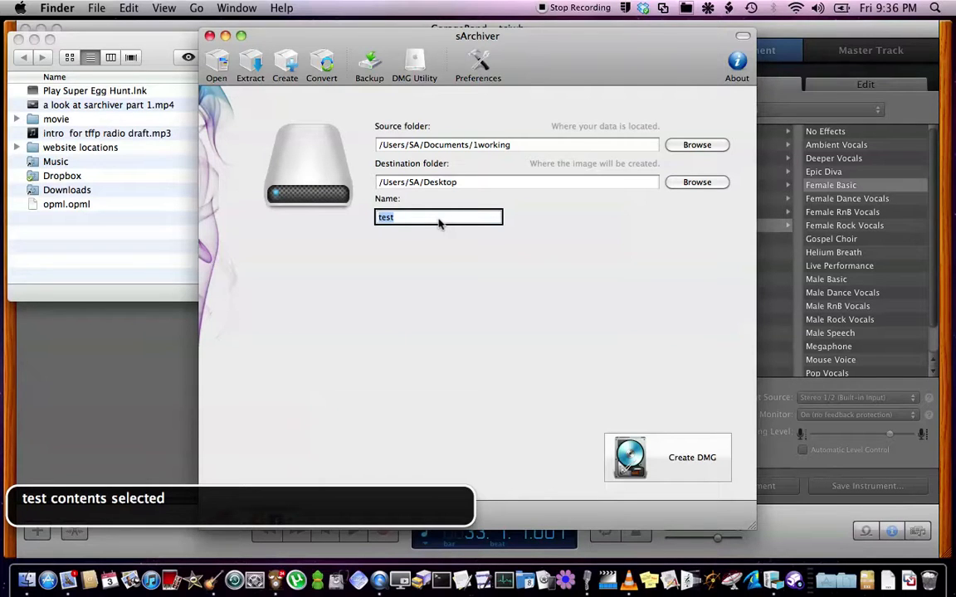
{"action": "key", "text": "ctrl+alt+Home"}
{"action": "key", "text": "ctrl+alt+shift+Down"}
{"action": "key", "text": "ctrl+alt+Right"}
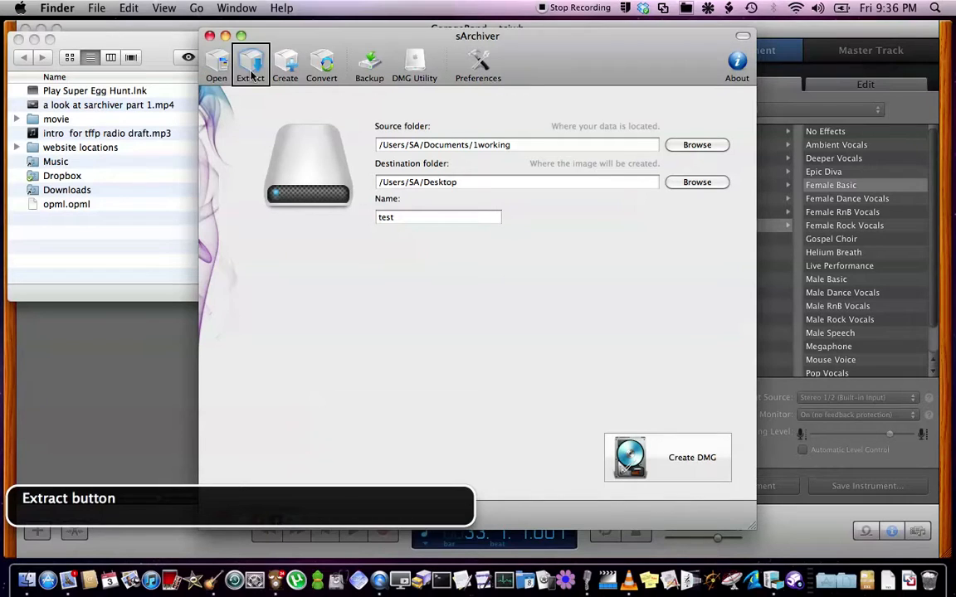
{"action": "key", "text": "ctrl+alt+space"}
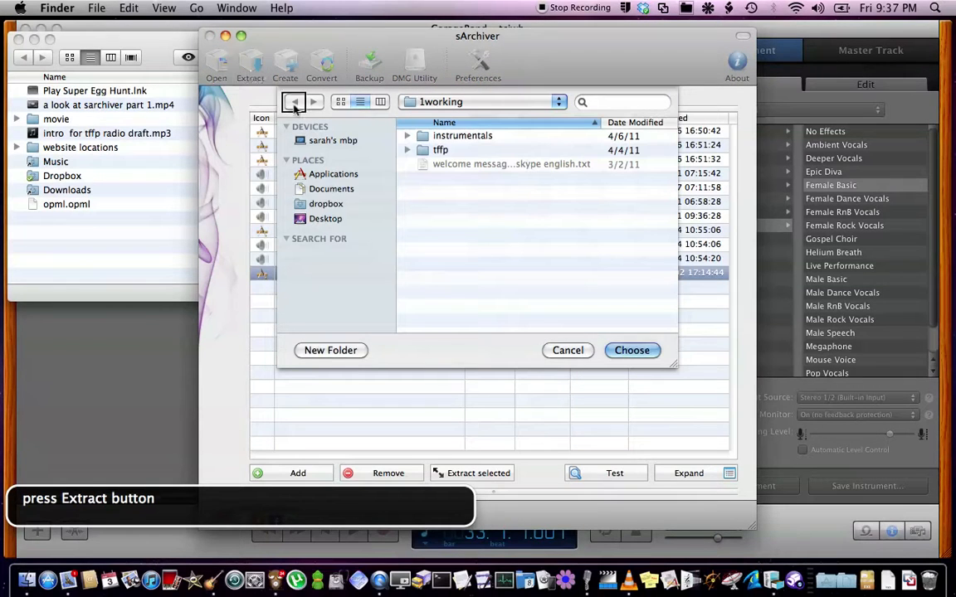
{"action": "key", "text": "ctrl+alt+End"}
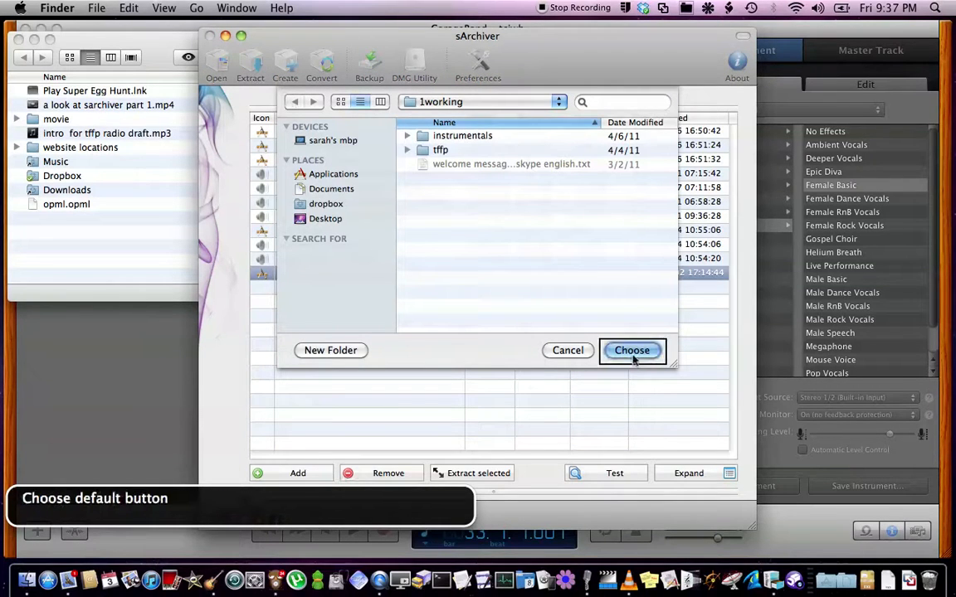
{"action": "key", "text": "ctrl+alt+Left"}
{"action": "key", "text": "ctrl+alt+space"}
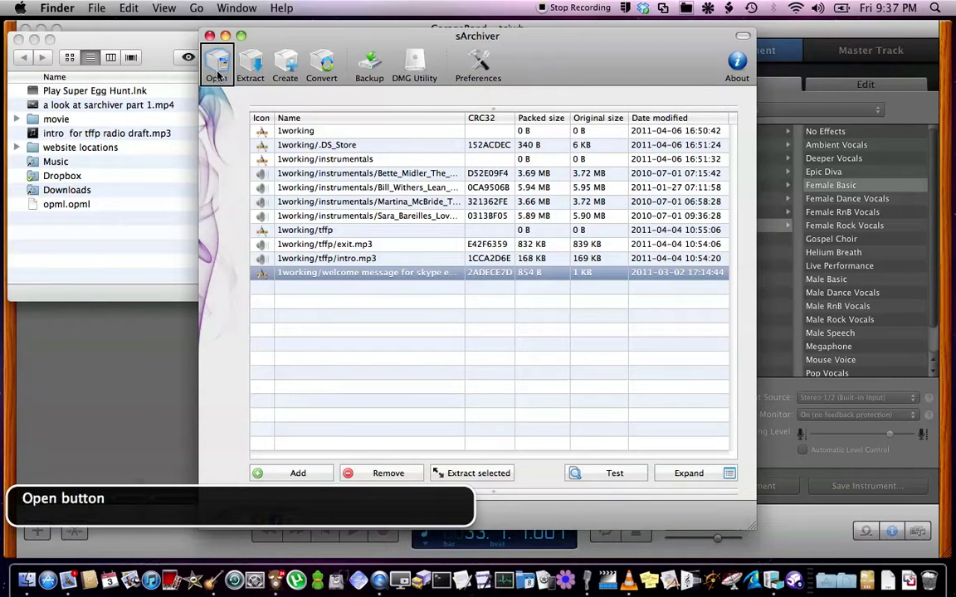
{"action": "key", "text": "ctrl+alt+space"}
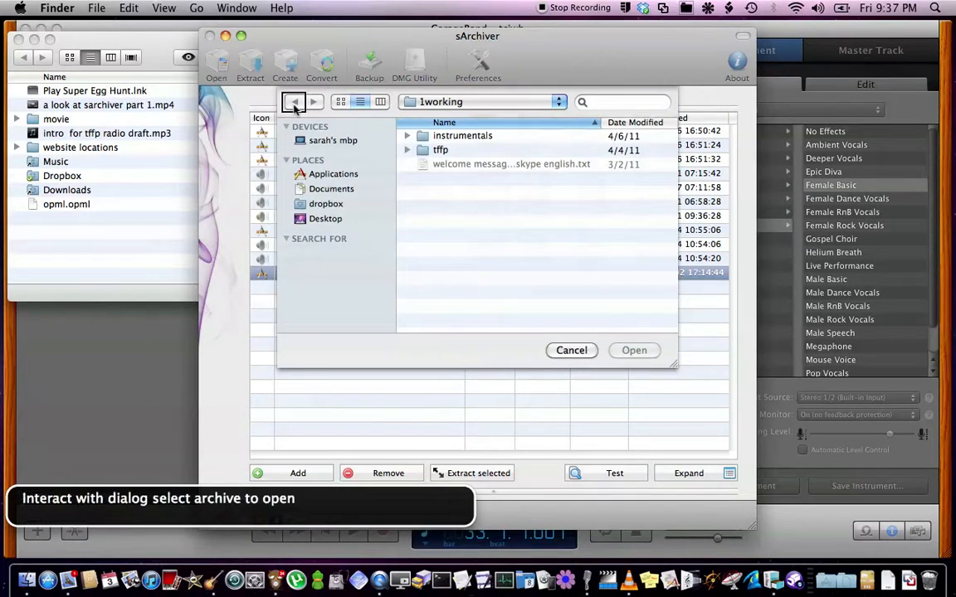
{"action": "key", "text": "ctrl+alt+End"}
{"action": "key", "text": "ctrl+alt+Left"}
{"action": "key", "text": "ctrl+alt+space"}
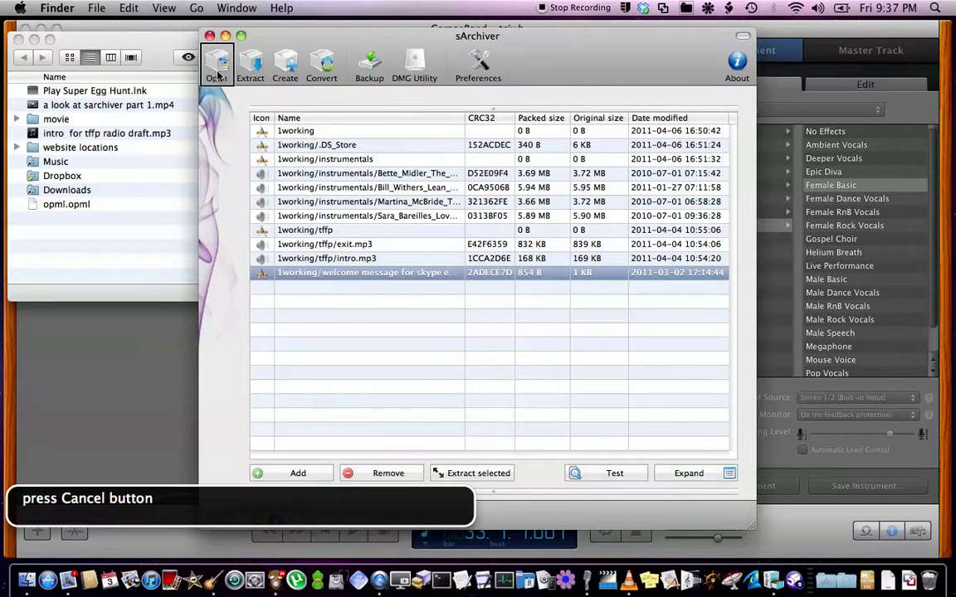
- Quit sArchiver and switch to QuickTime Player
{"action": "key", "text": "super+q"}
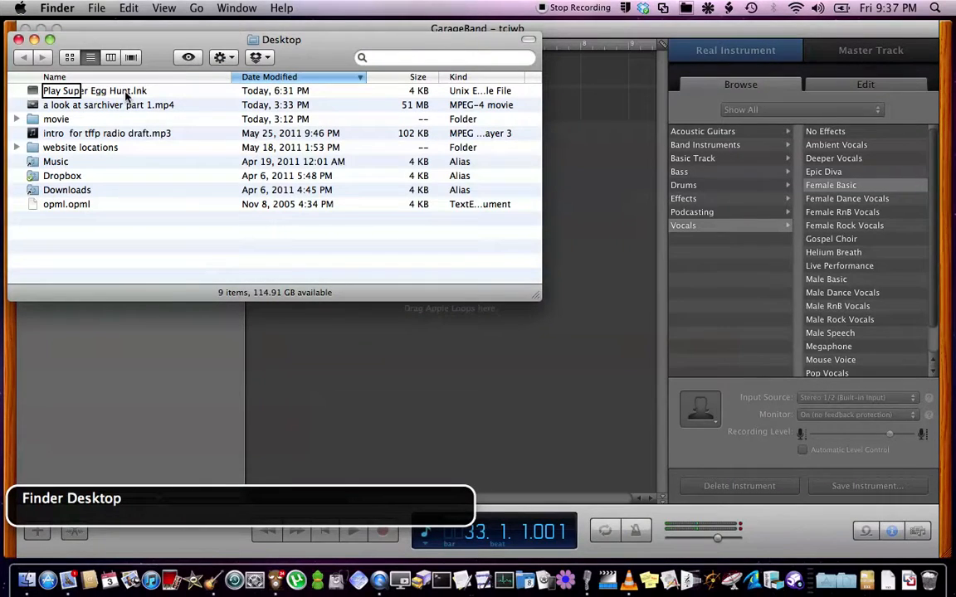
{"action": "key", "text": "super+Tab"}
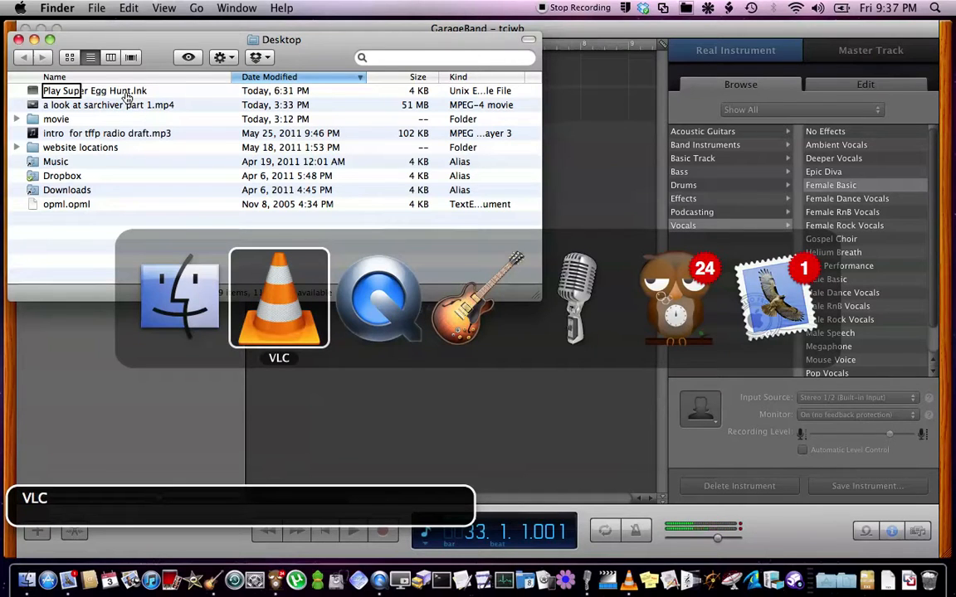
{"action": "key", "text": "super+Tab"}
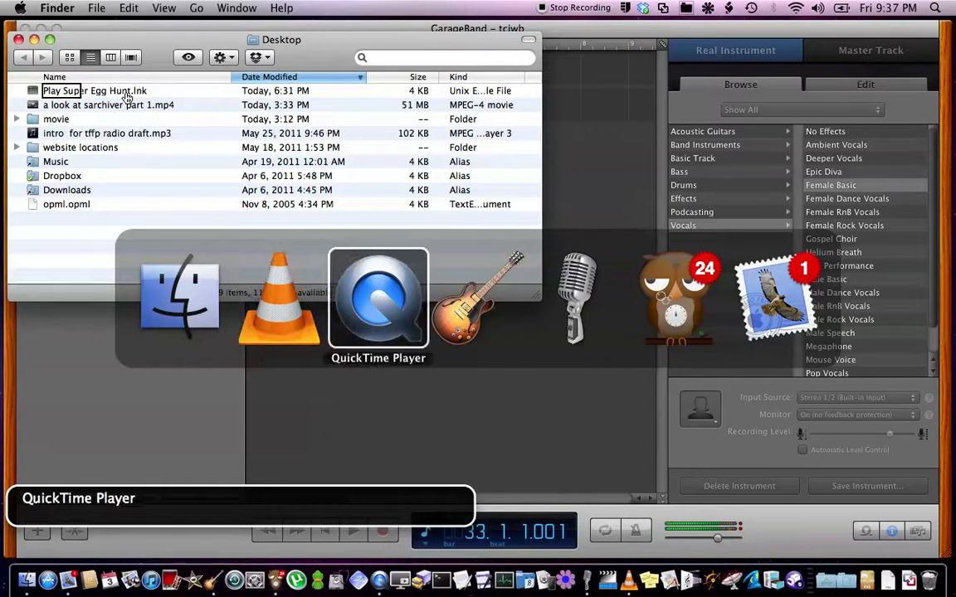
{"action": "key", "text": "super+Tab"}
{"action": "key", "text": "super+shift+Tab"}
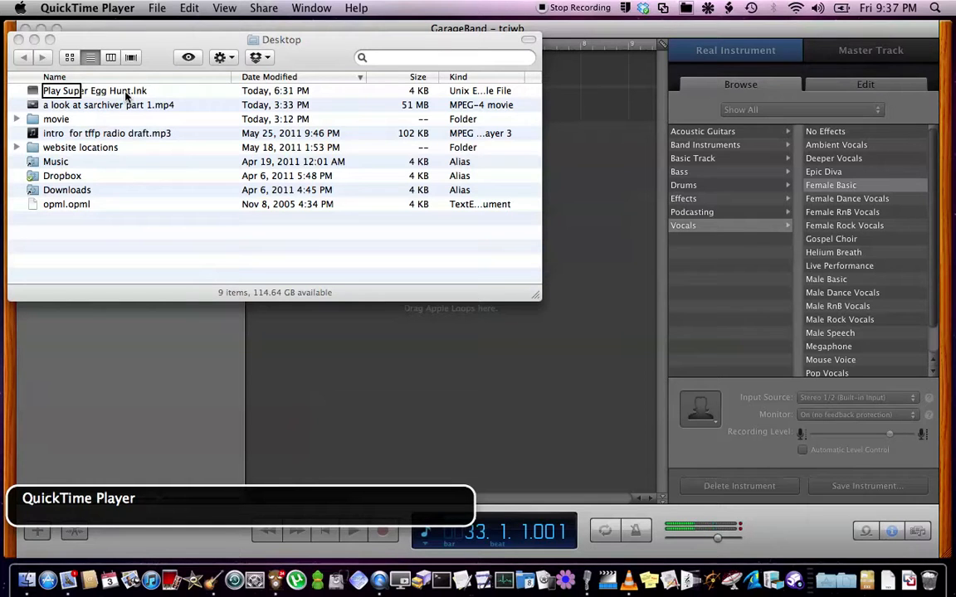
{"action": "key", "text": "F2"}
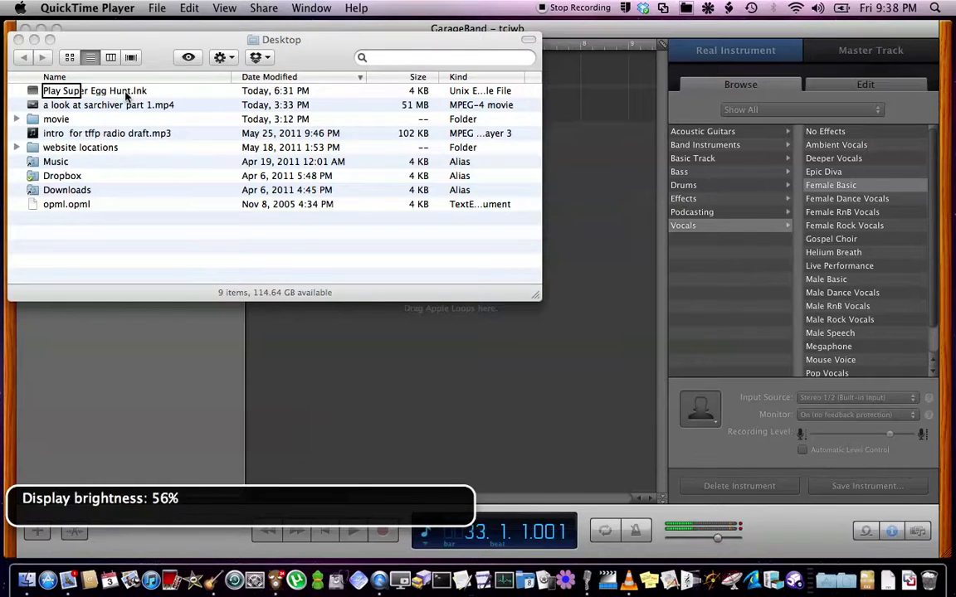
{"action": "key", "text": "F1"}
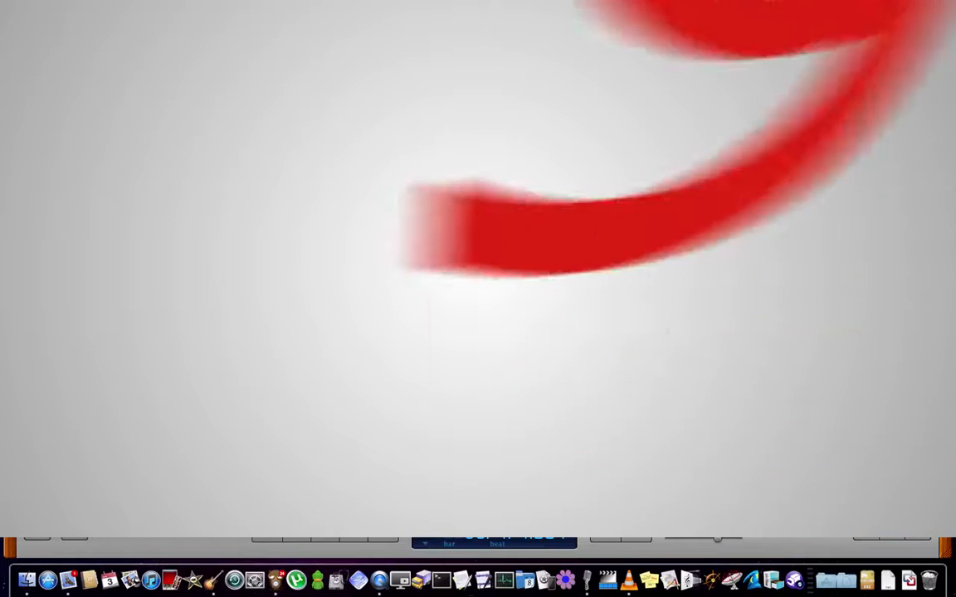